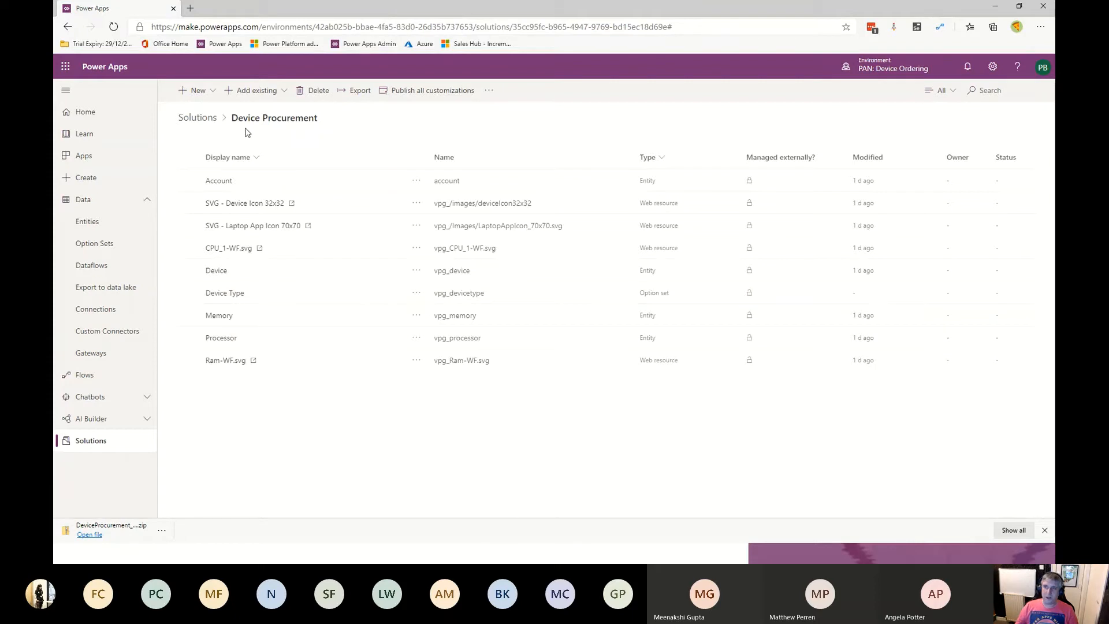
- Start a new model-driven app in the solution and name it Device Procurment
click(207, 94)
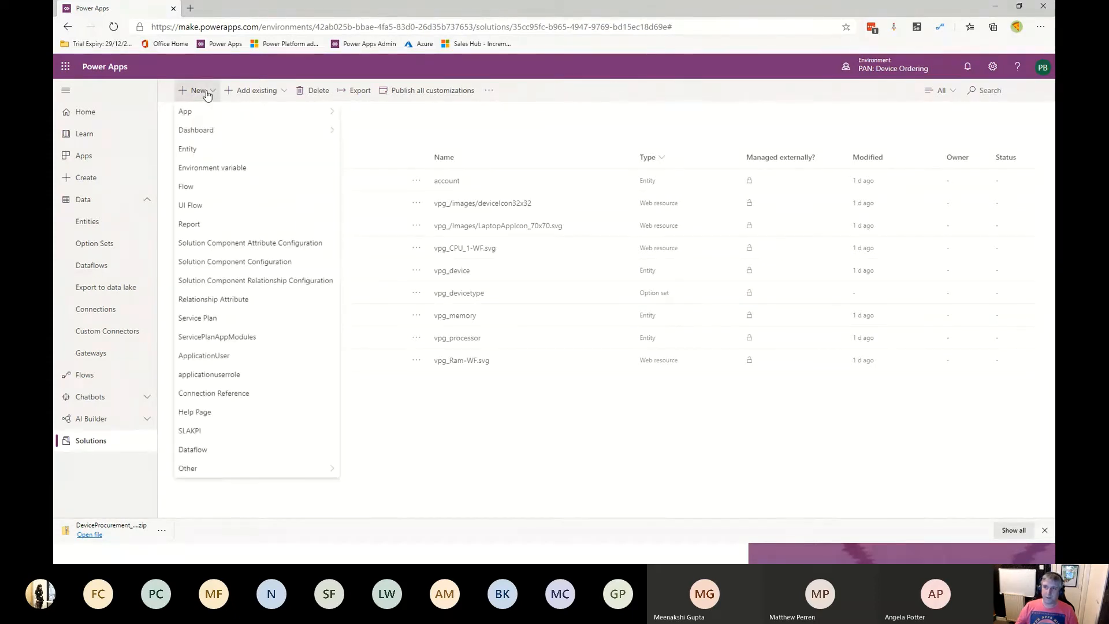
mouse_move(208, 111)
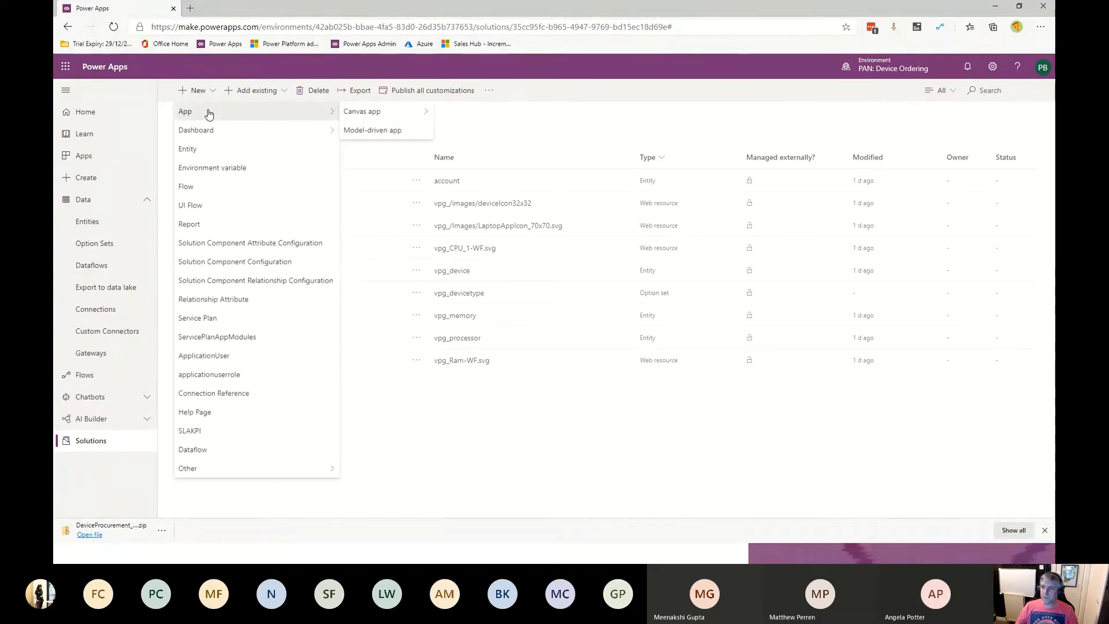
click(391, 132)
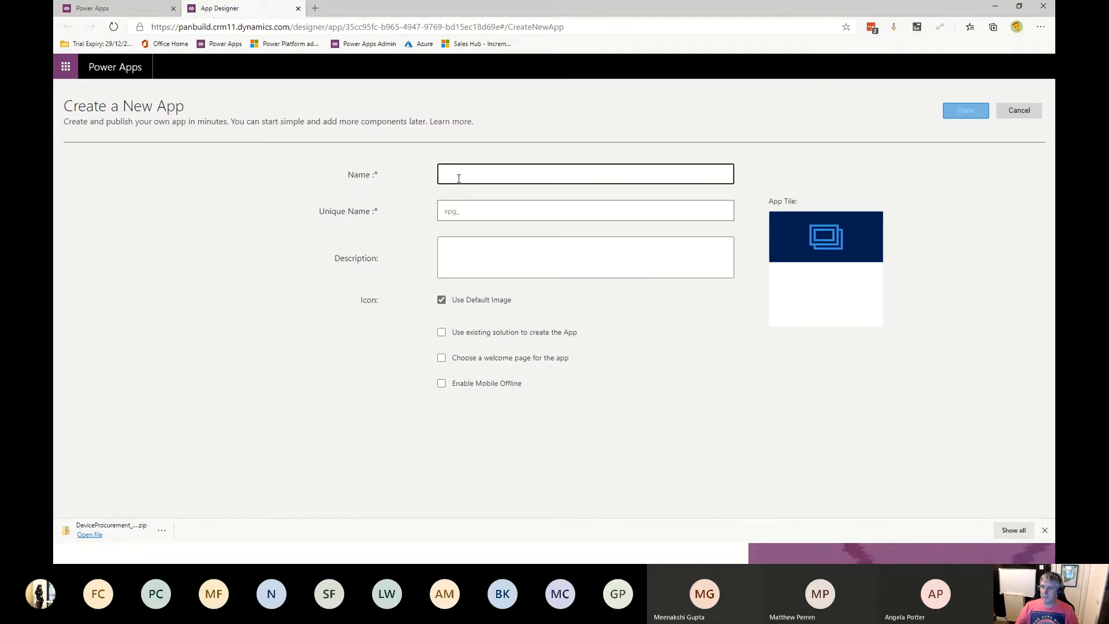
click(459, 178)
text(Dev)
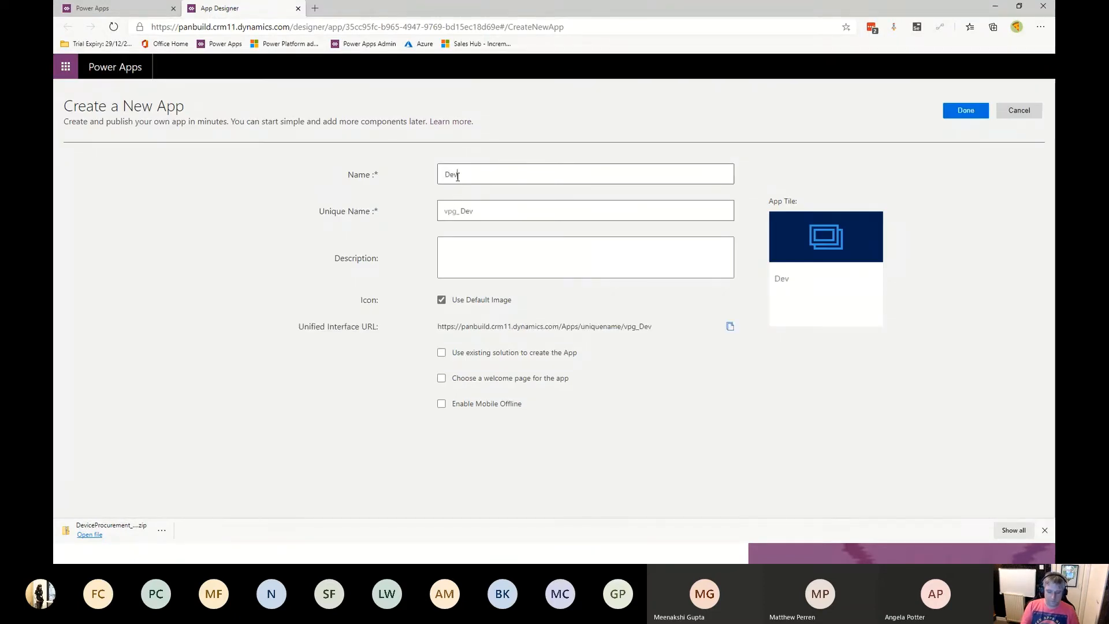
text(ice O)
text(rocurment)
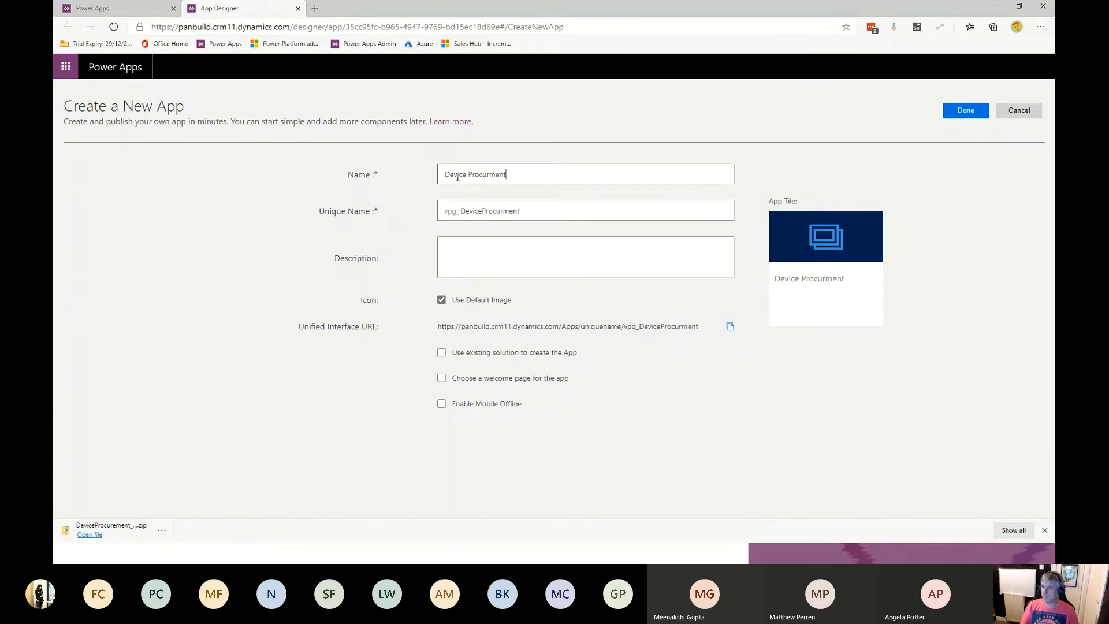
- Give the app the description "App to aid in the procurement of devices", correcting the spelling, and finish creating it
click(466, 248)
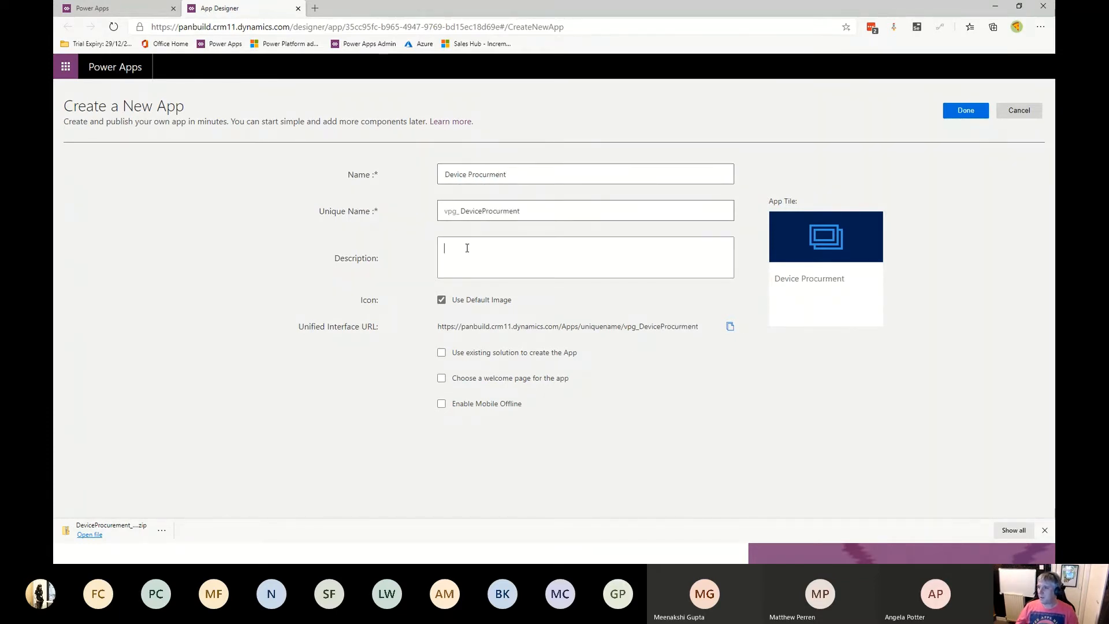
text(App to ai)
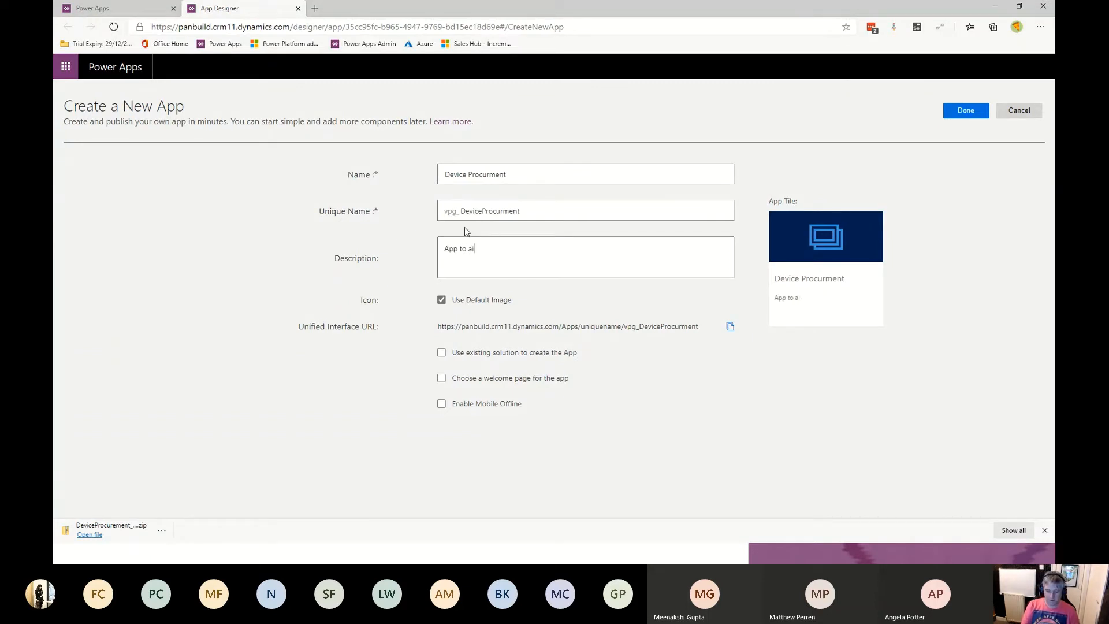
text(d in t)
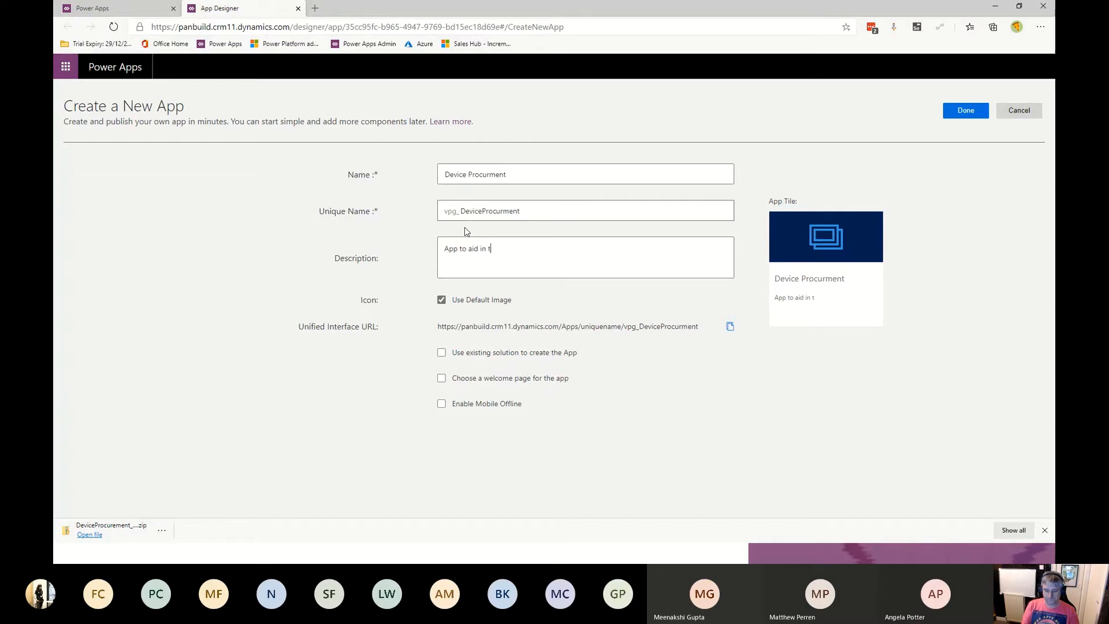
text(he procurment of devices)
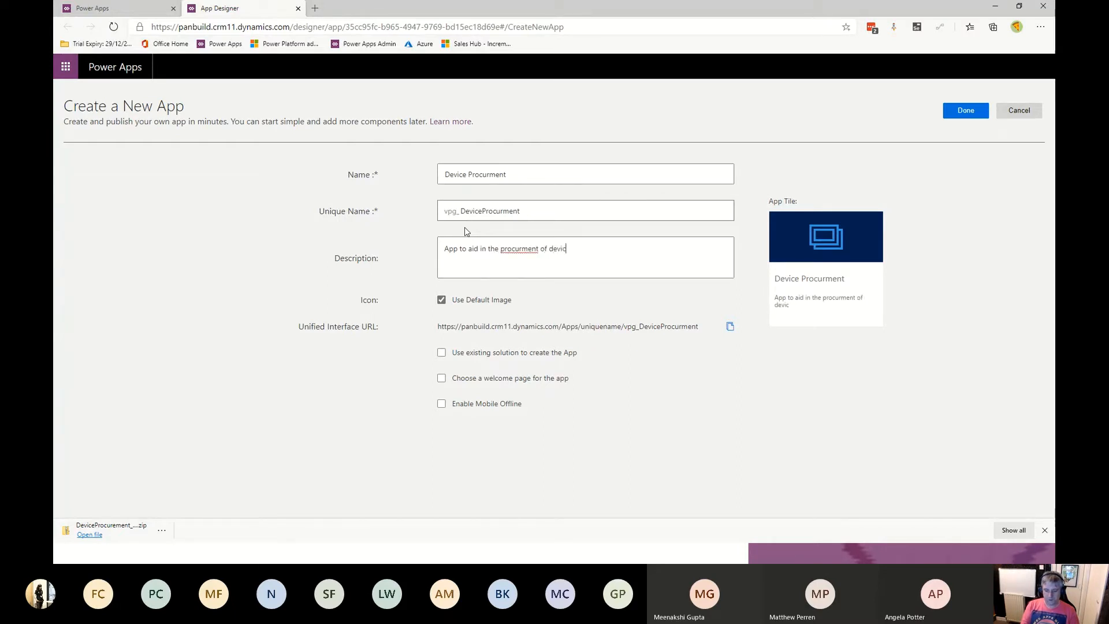
right_click(516, 250)
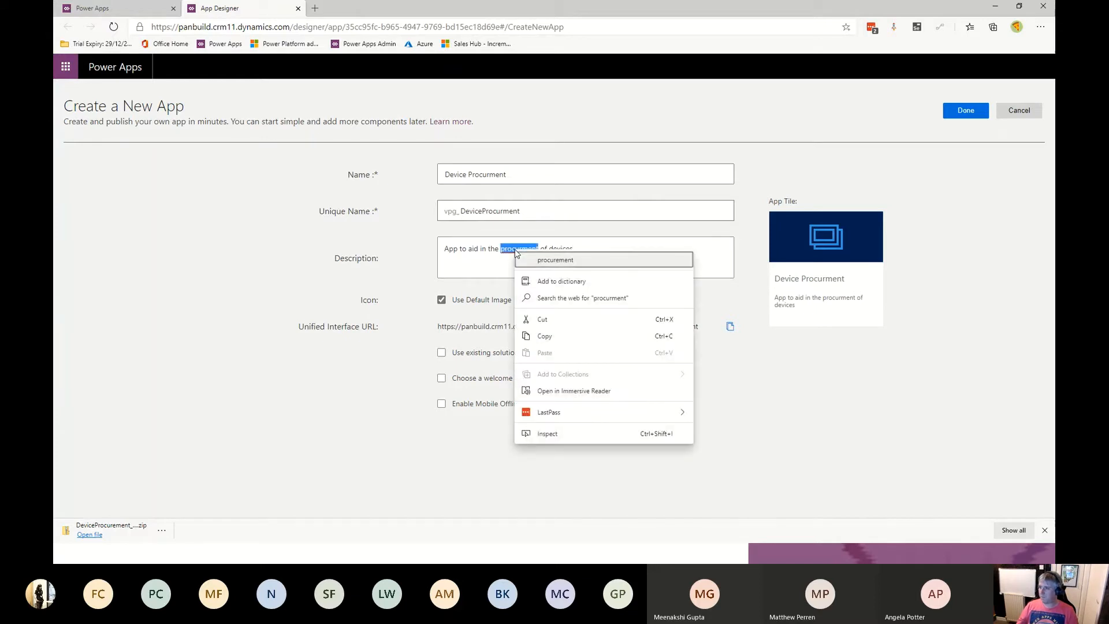
click(555, 260)
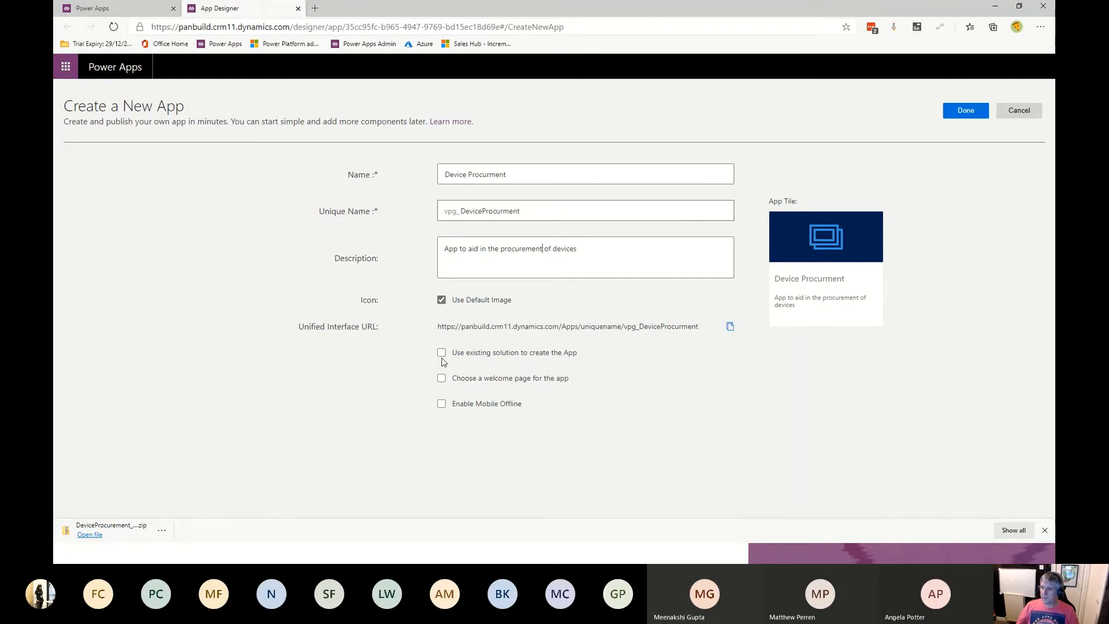
click(972, 110)
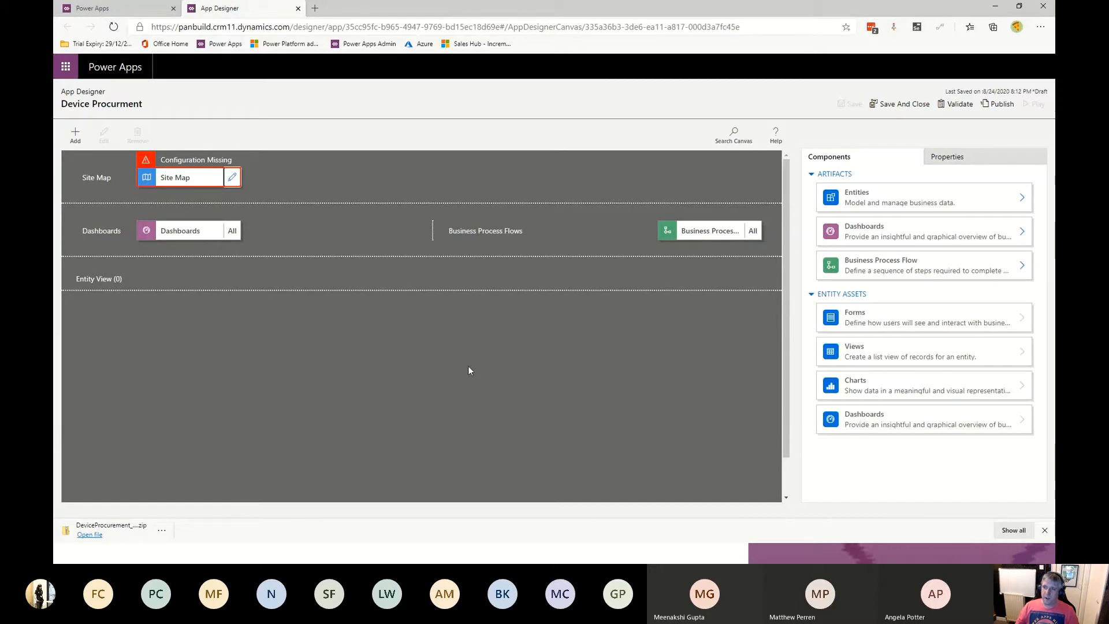
- Open the app's site map for editing, then examine an existing app's navigation areas in another window for reference
click(232, 178)
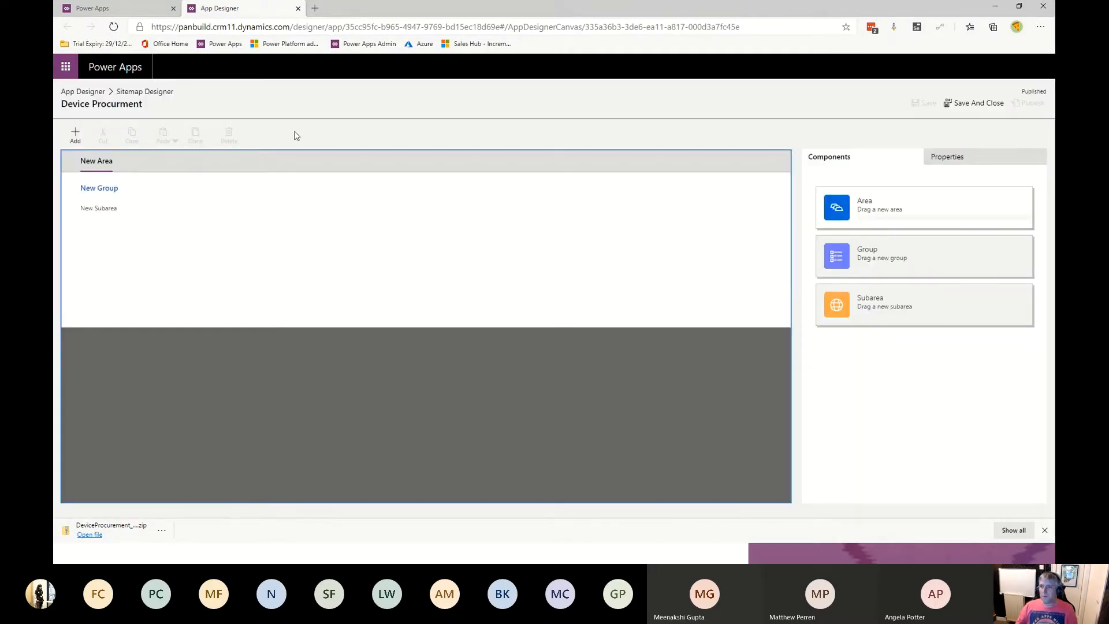
mouse_move(137, 172)
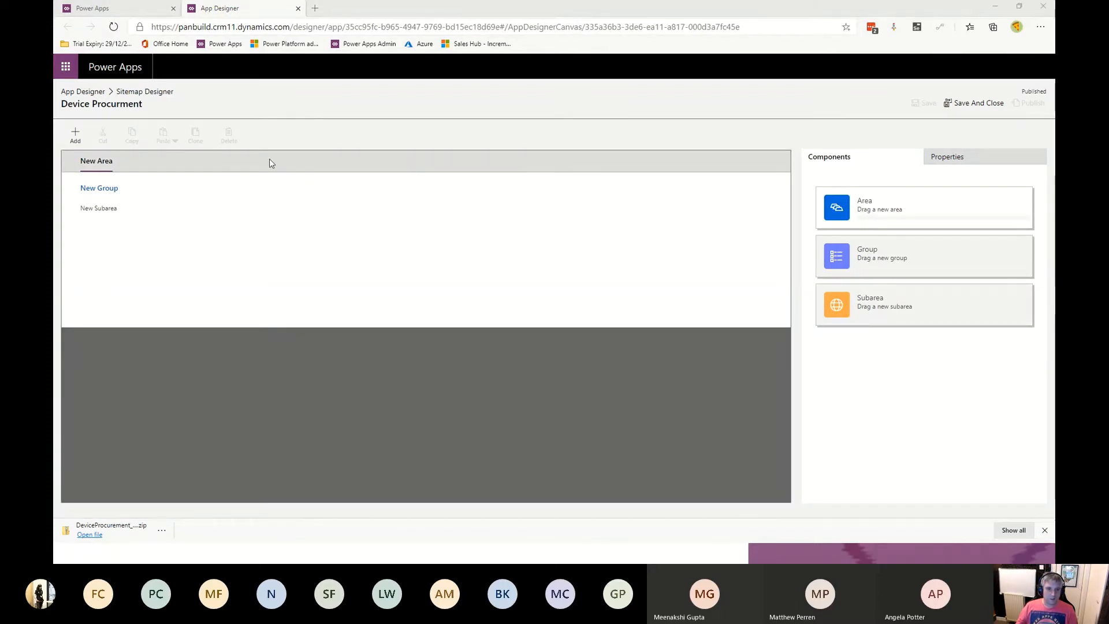
key(alt+Tab)
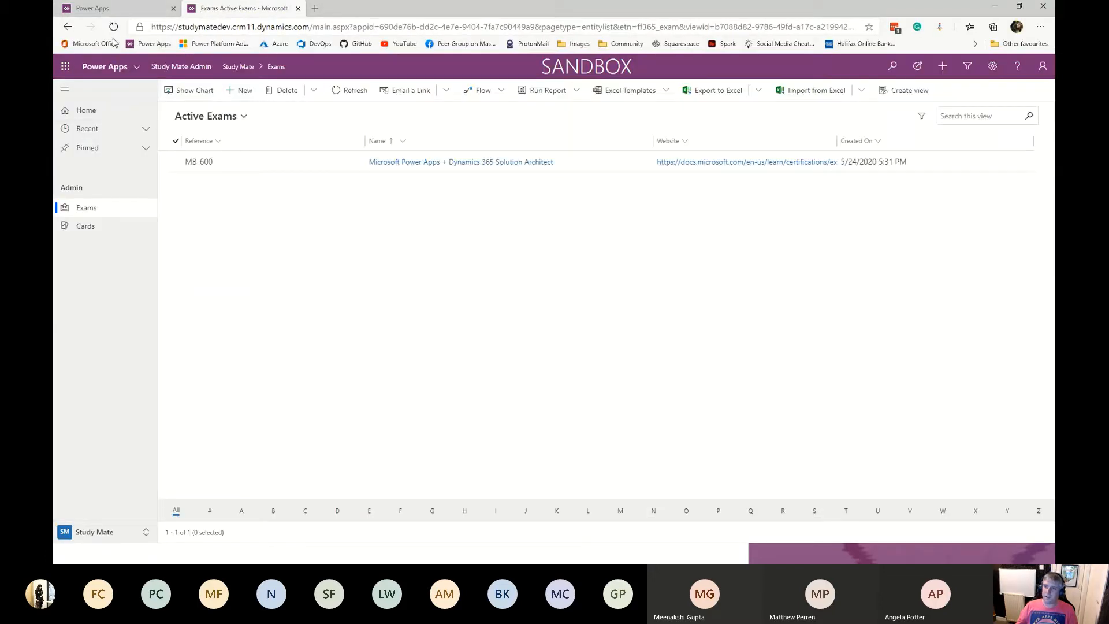
click(123, 534)
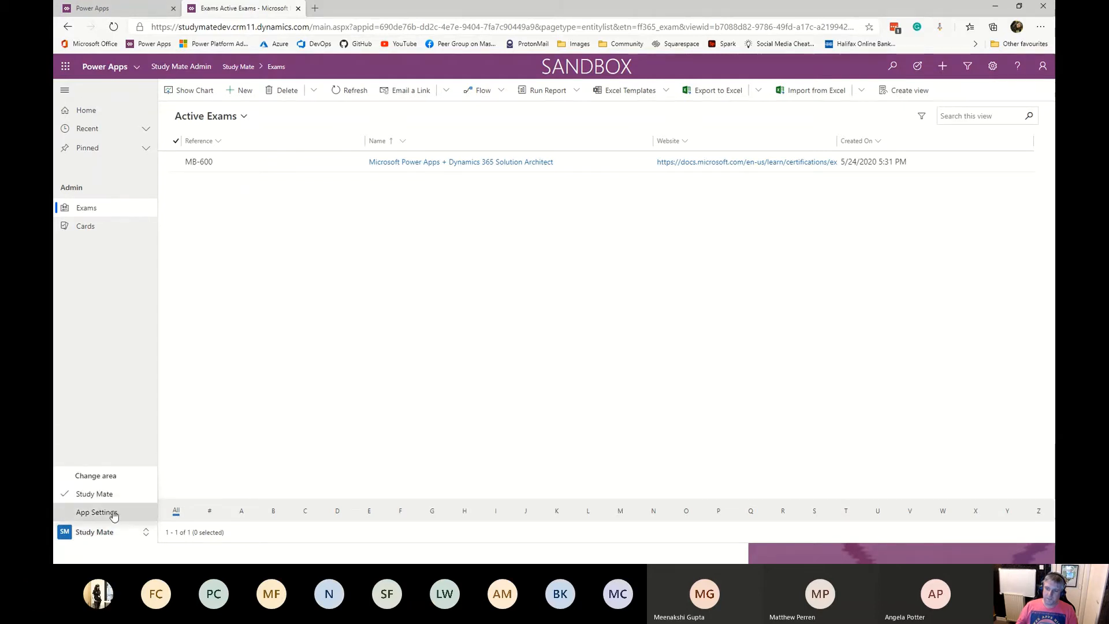
click(114, 269)
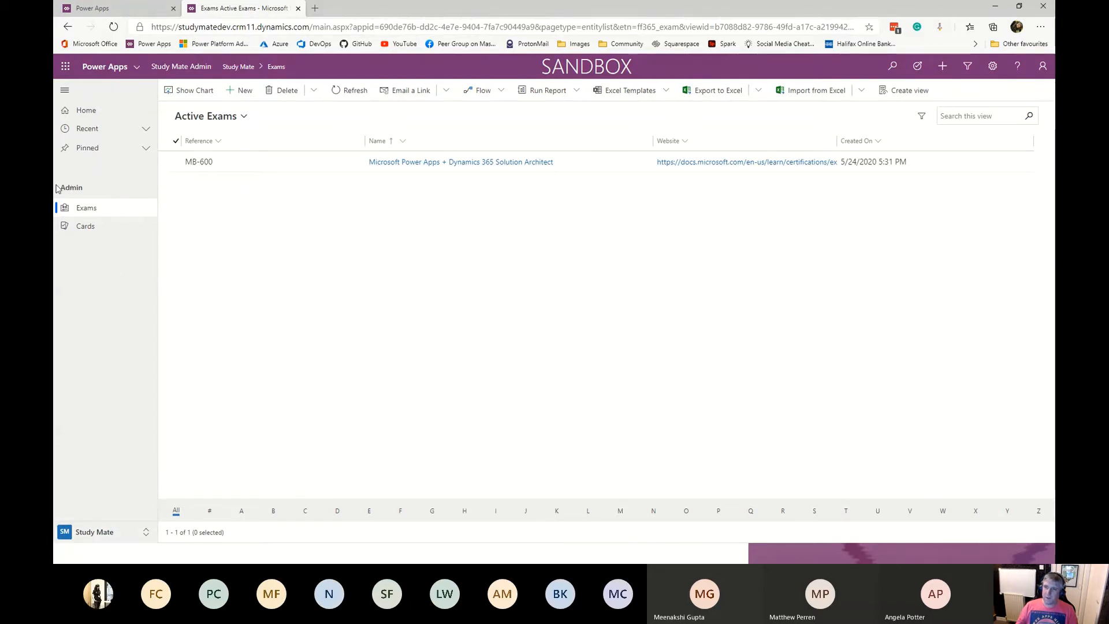
key(alt+Tab)
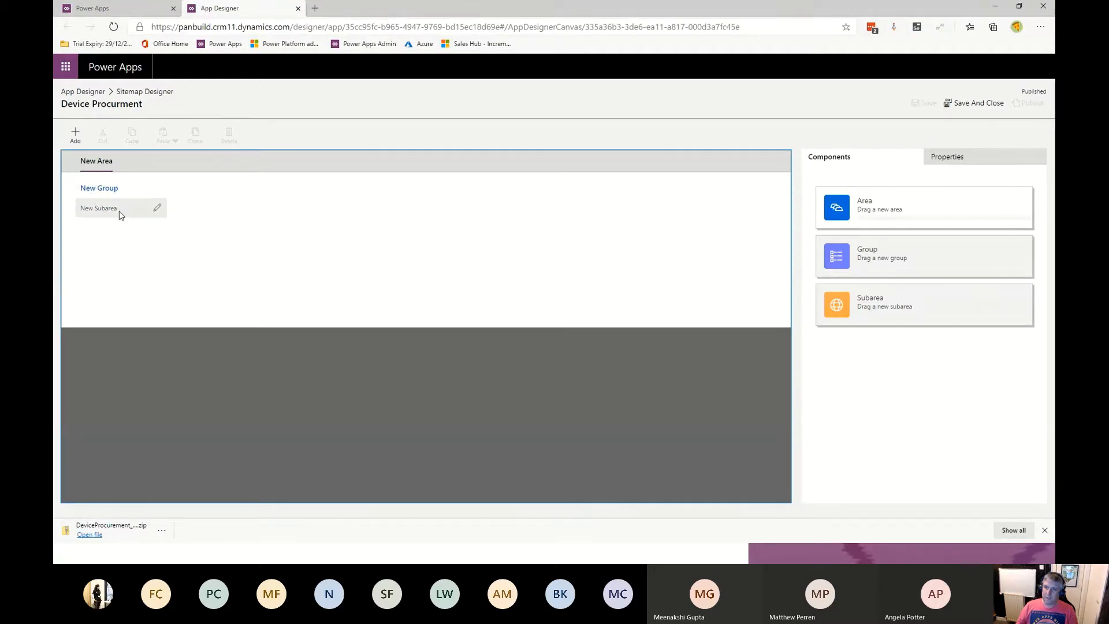
key(alt+Tab)
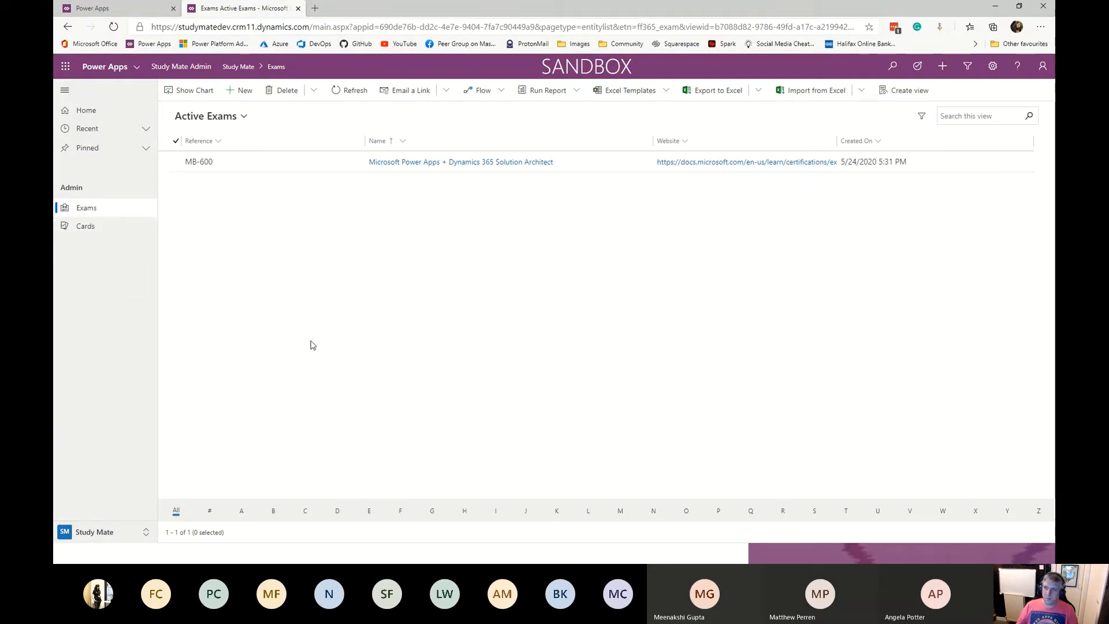
key(alt+Tab)
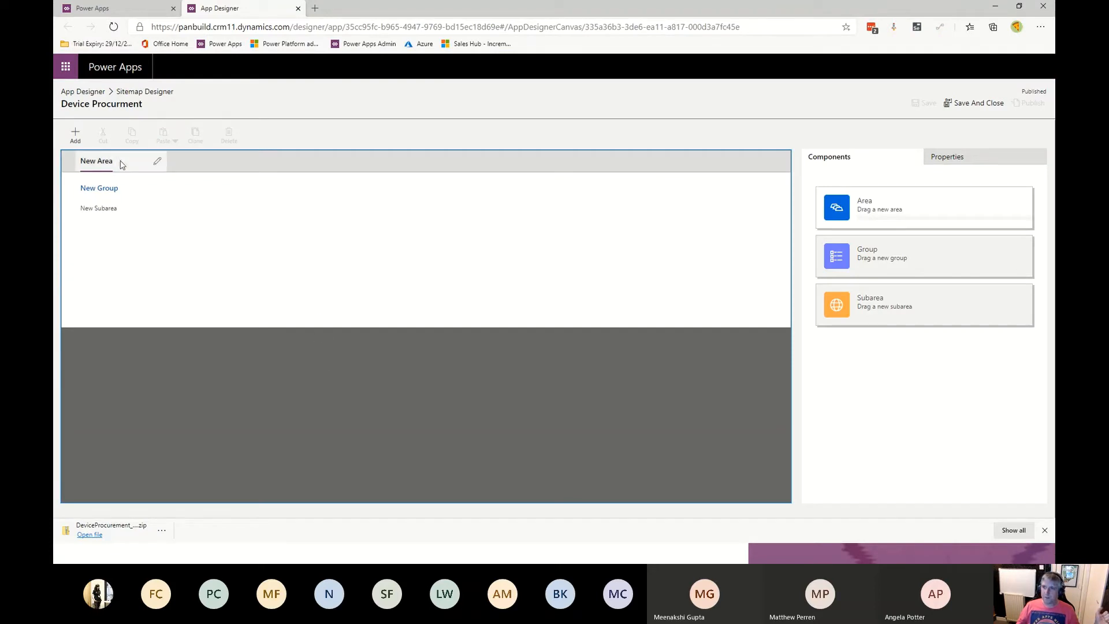
- Rename the site map's new area to Procurement, correcting the spelling
click(160, 162)
text(New)
key(BackSpace)
key(BackSpace)
key(BackSpace)
text(Procur)
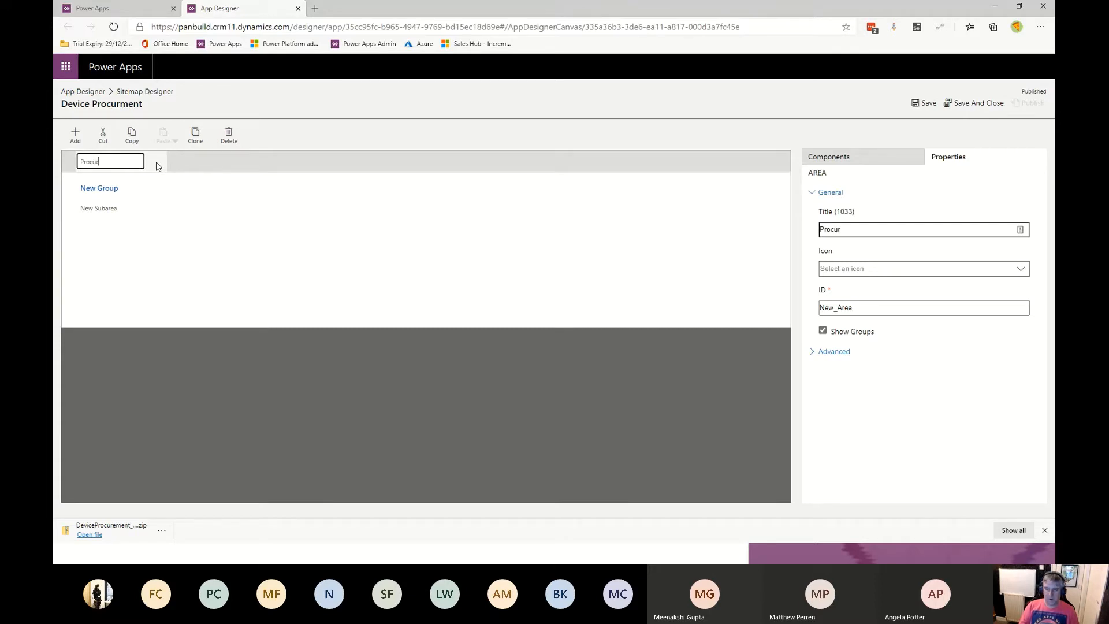
text(ment)
click(156, 167)
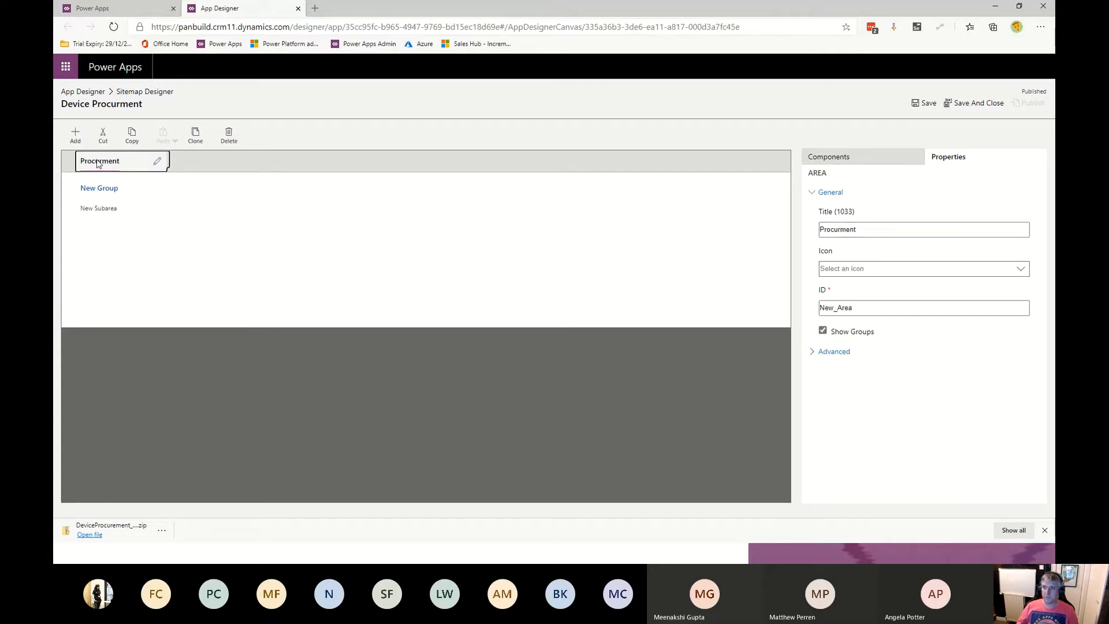
click(157, 161)
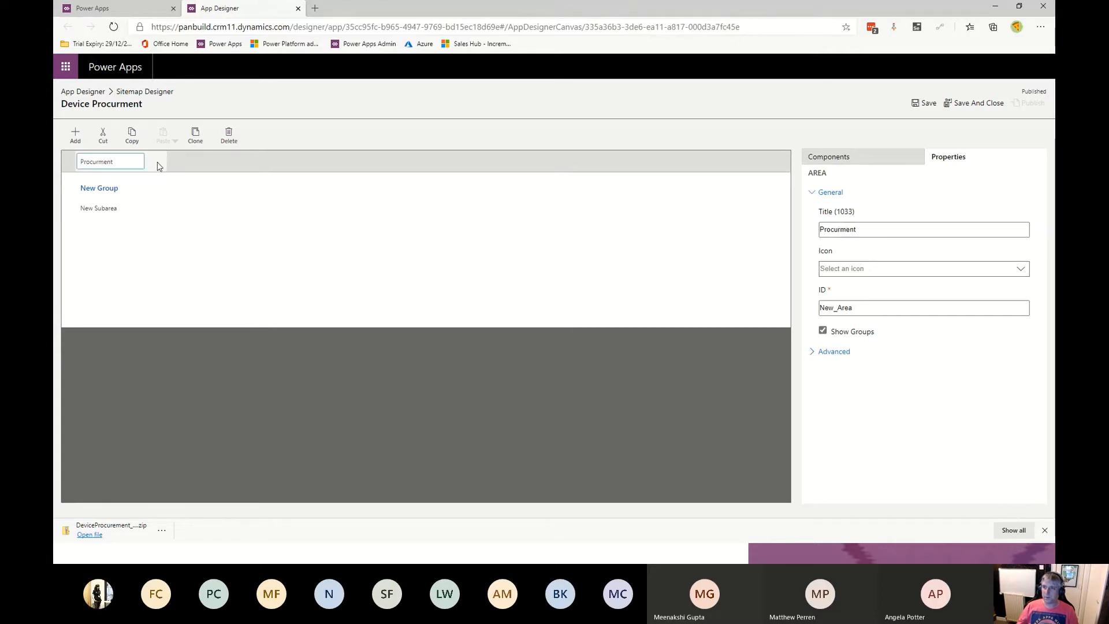
right_click(105, 165)
click(142, 172)
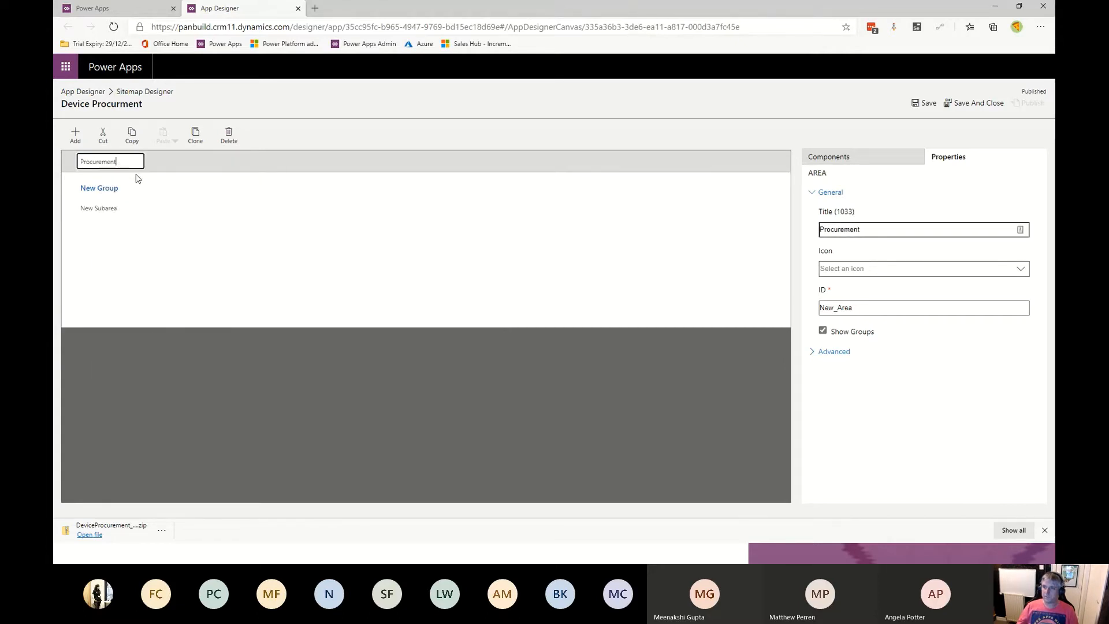
- Rename the new group to Staff
click(133, 189)
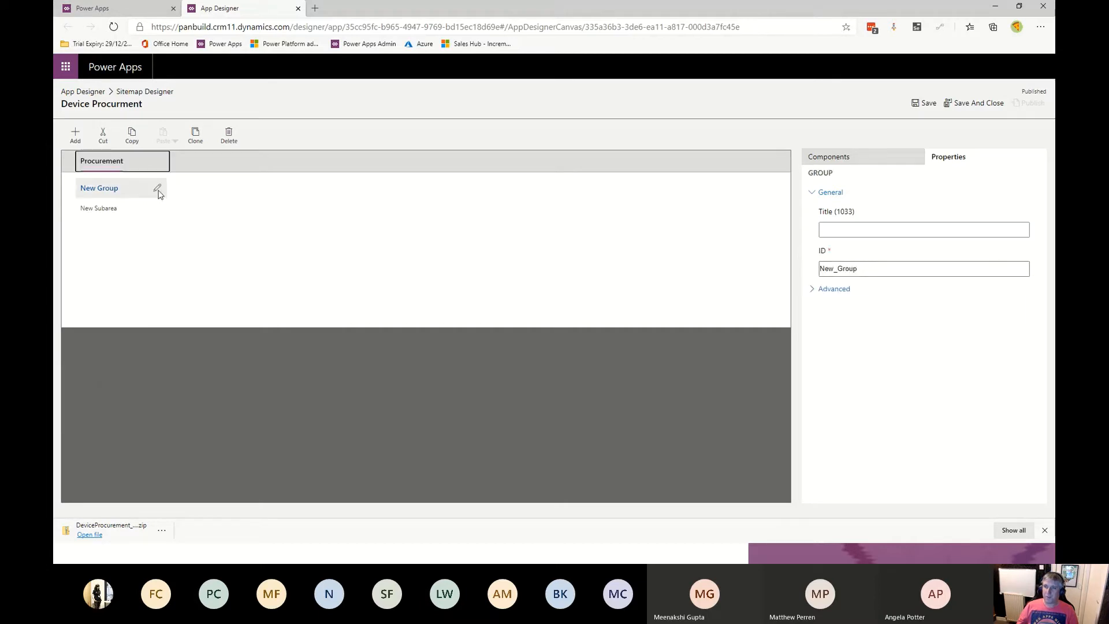
click(157, 187)
key(BackSpace)
key(BackSpace)
key(BackSpace)
key(BackSpace)
key(BackSpace)
key(BackSpace)
key(BackSpace)
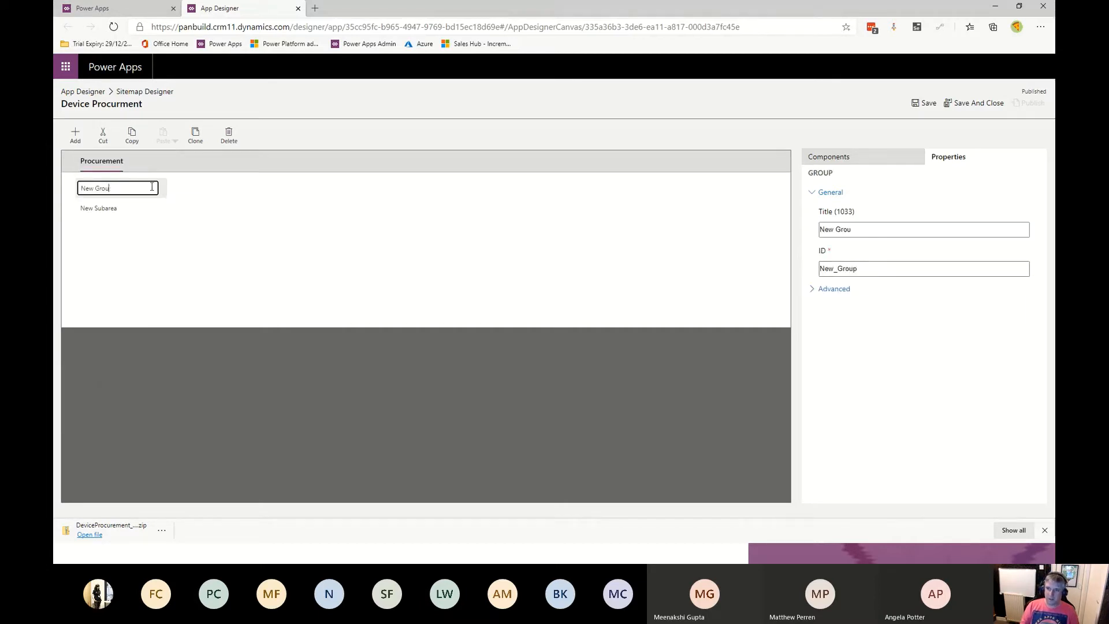
text(Staff)
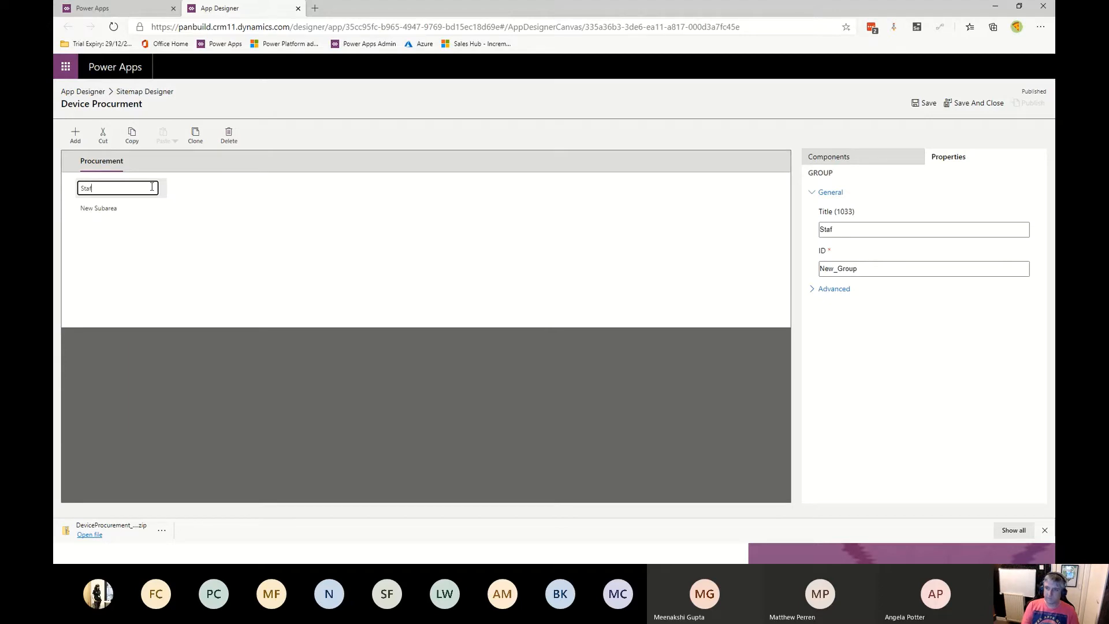
- Set the first subarea's entity to Account and save the site map
click(123, 218)
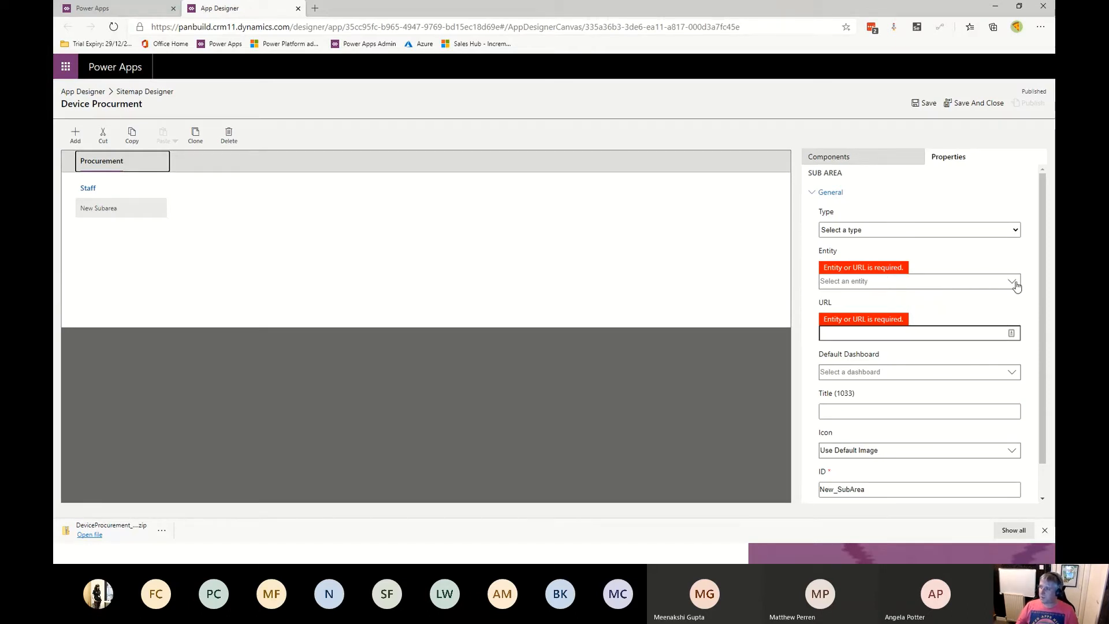
click(962, 273)
text(acc)
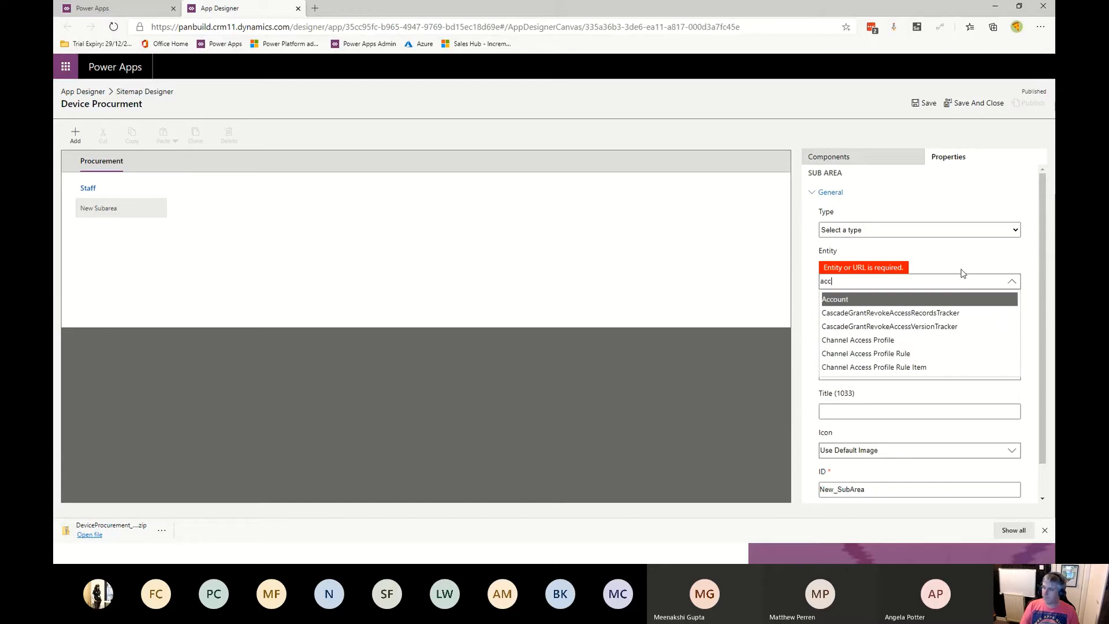
key(Return)
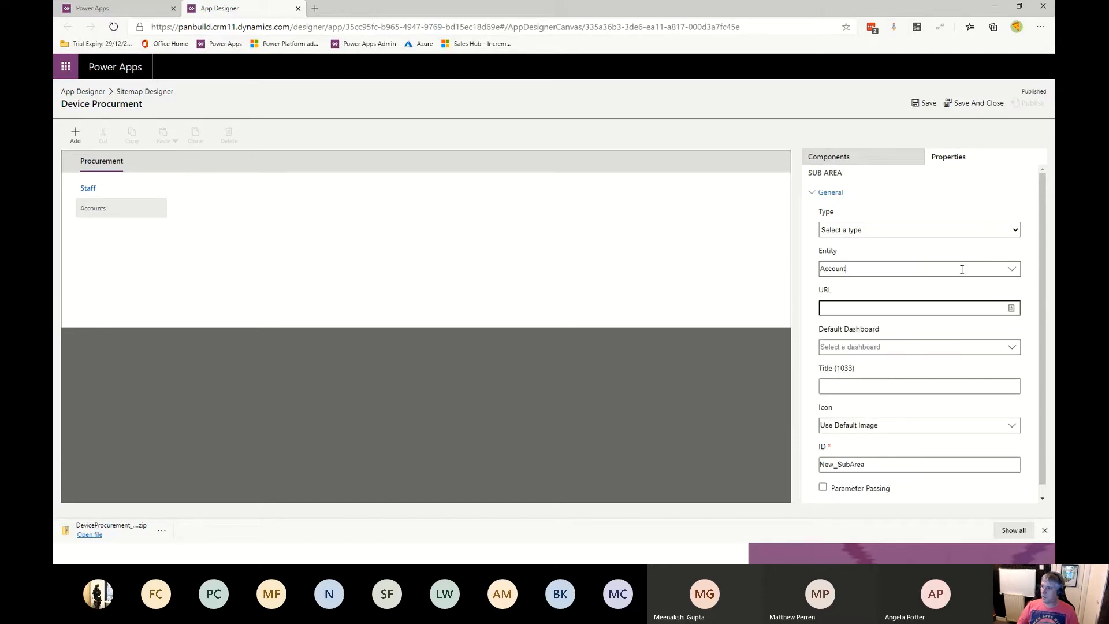
click(926, 106)
- Add two more subareas beneath Accounts in the Staff group
click(862, 159)
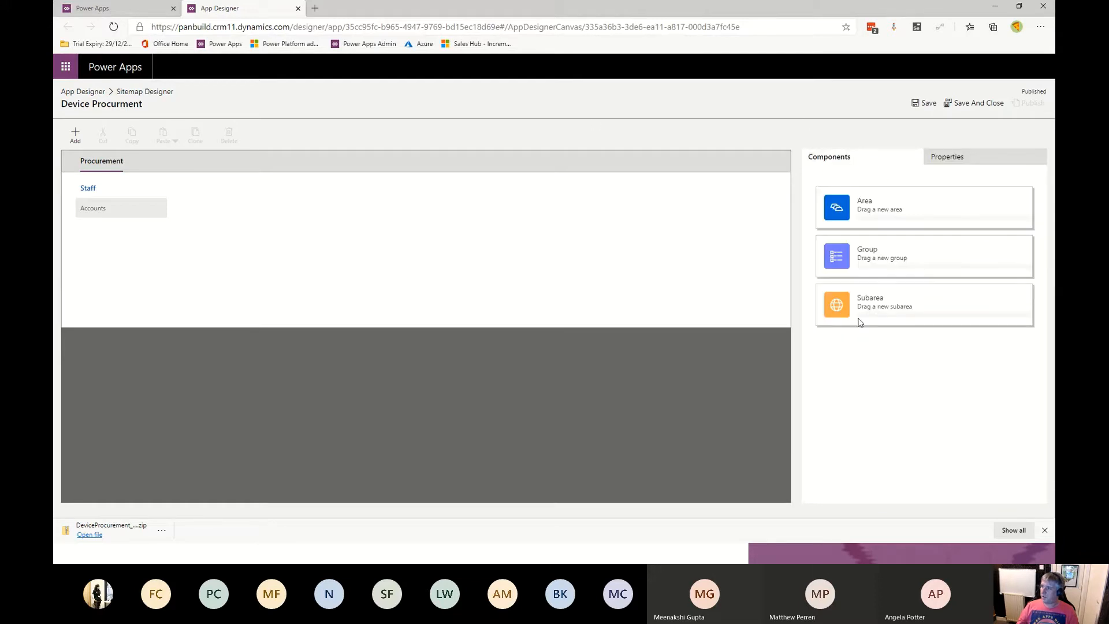
drag(864, 307, 140, 228)
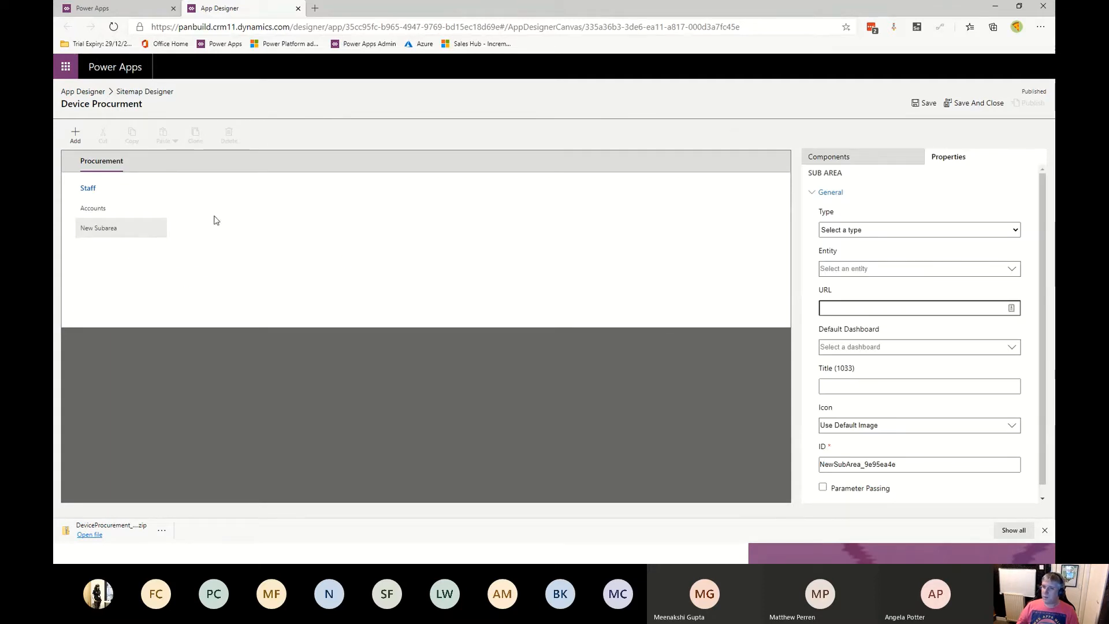
click(130, 159)
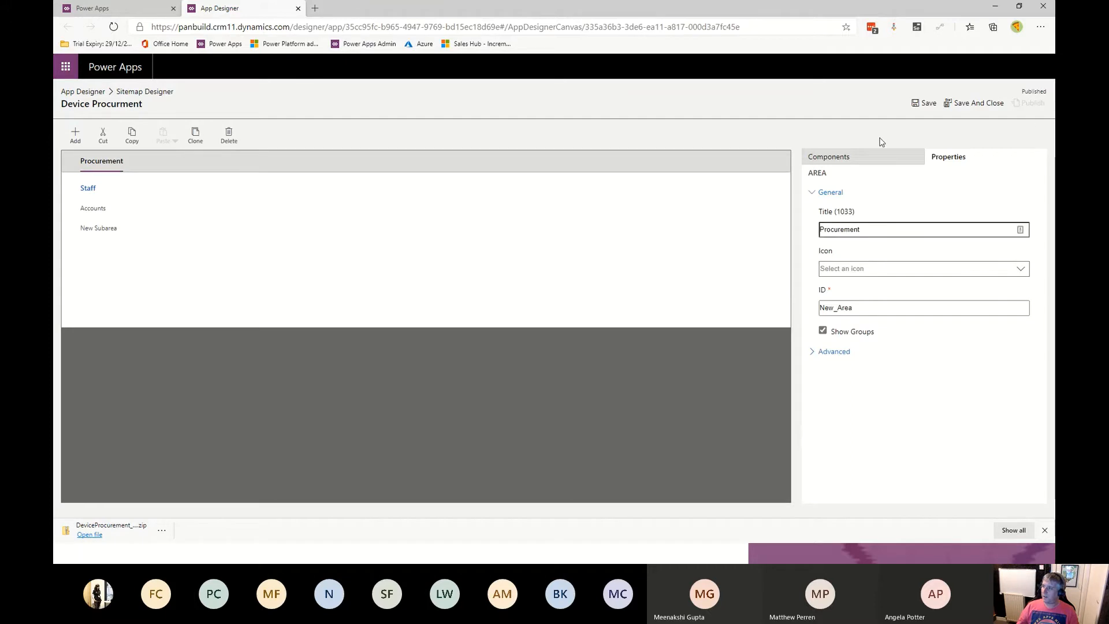
click(859, 156)
drag(876, 292, 131, 250)
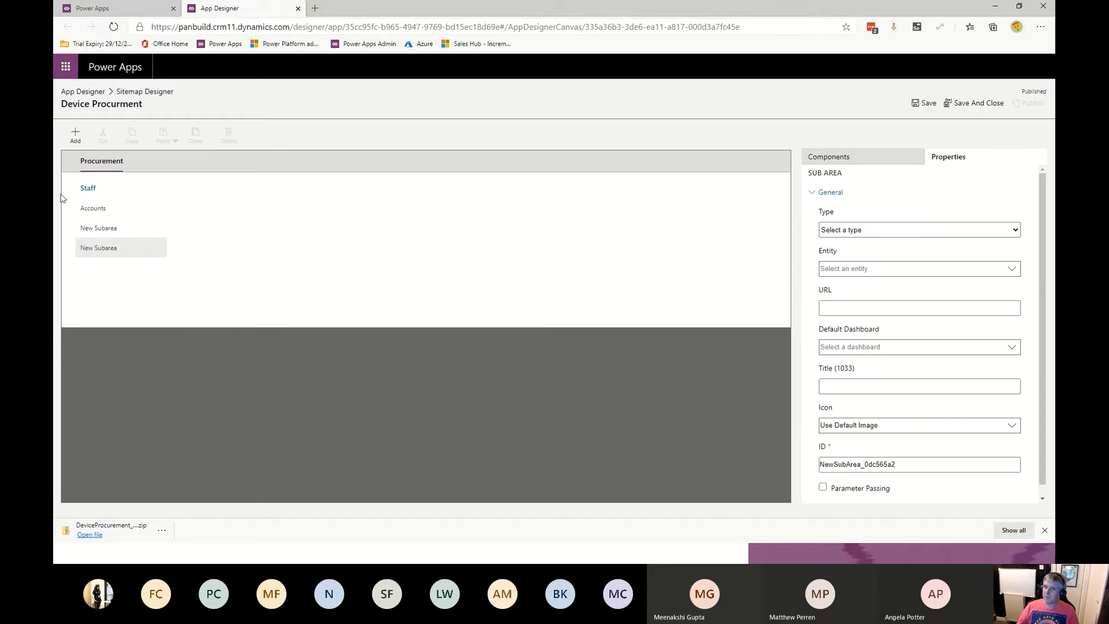
click(114, 189)
click(830, 160)
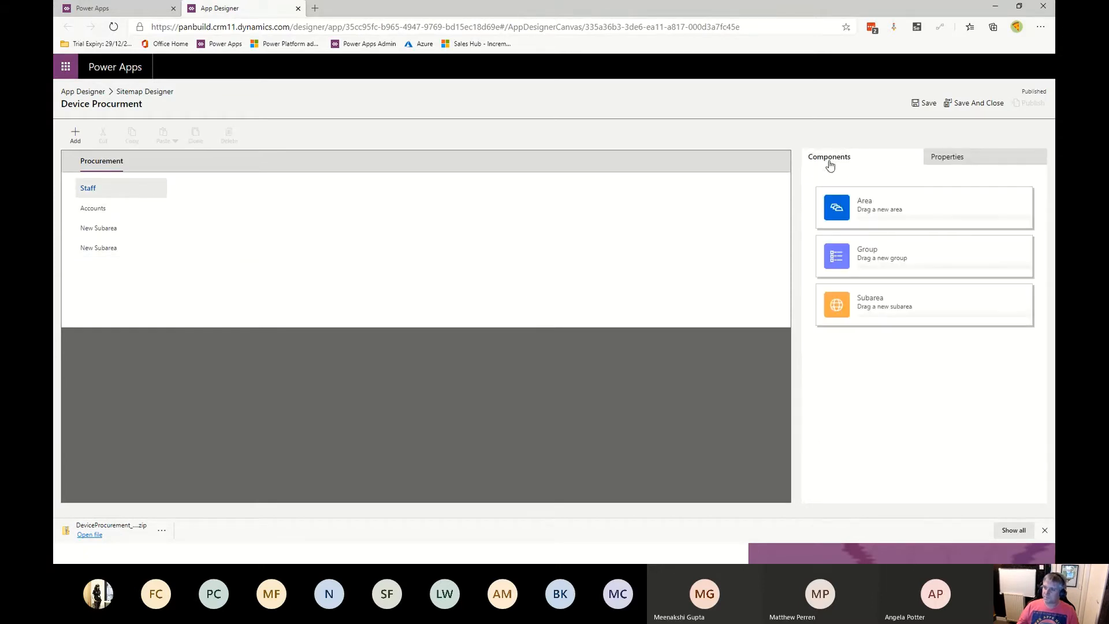
- Set the second subarea in the Staff group to the Contact entity
click(100, 231)
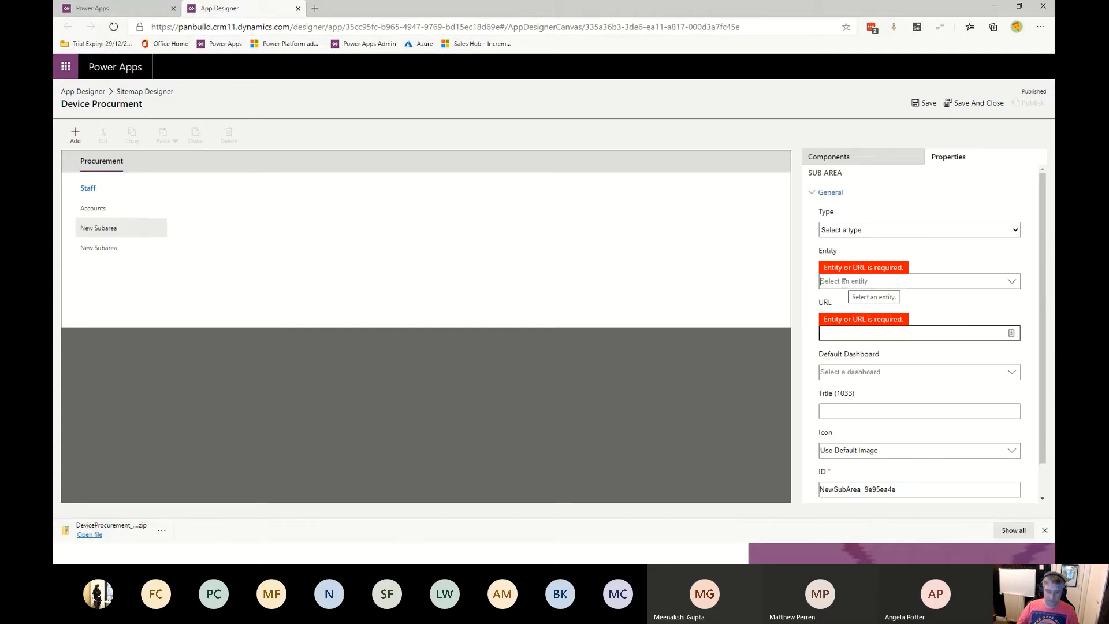
text(cont)
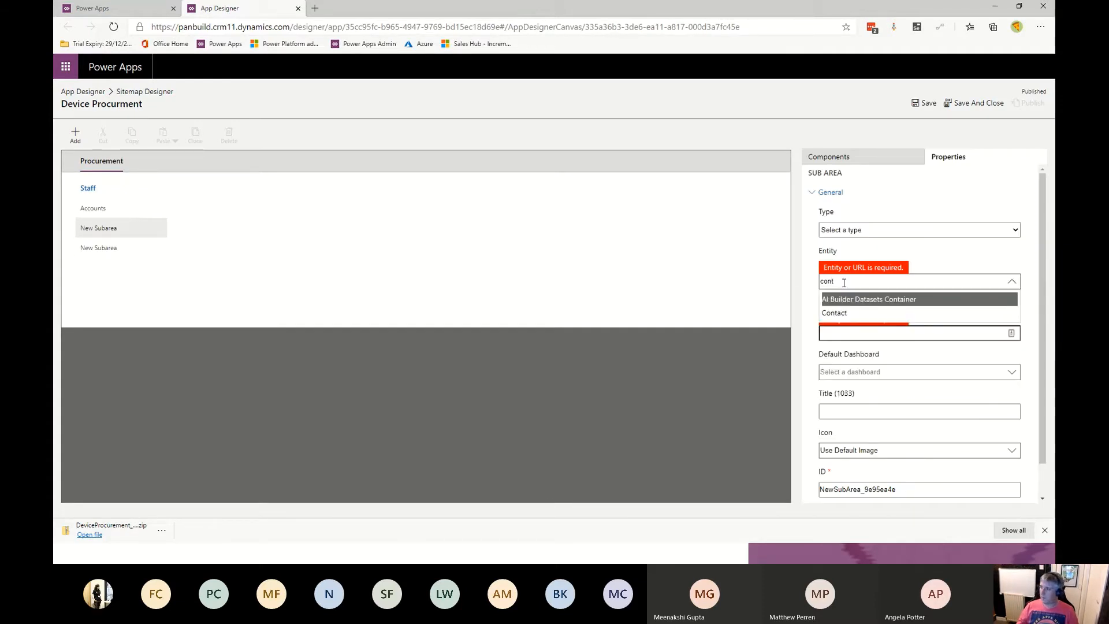
click(844, 312)
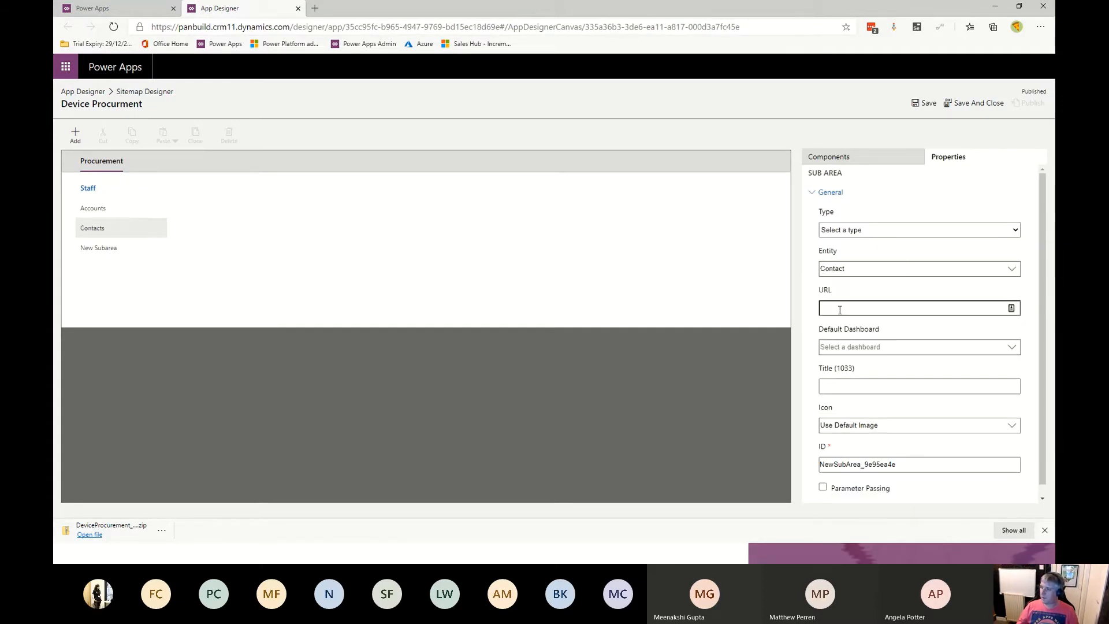
click(189, 166)
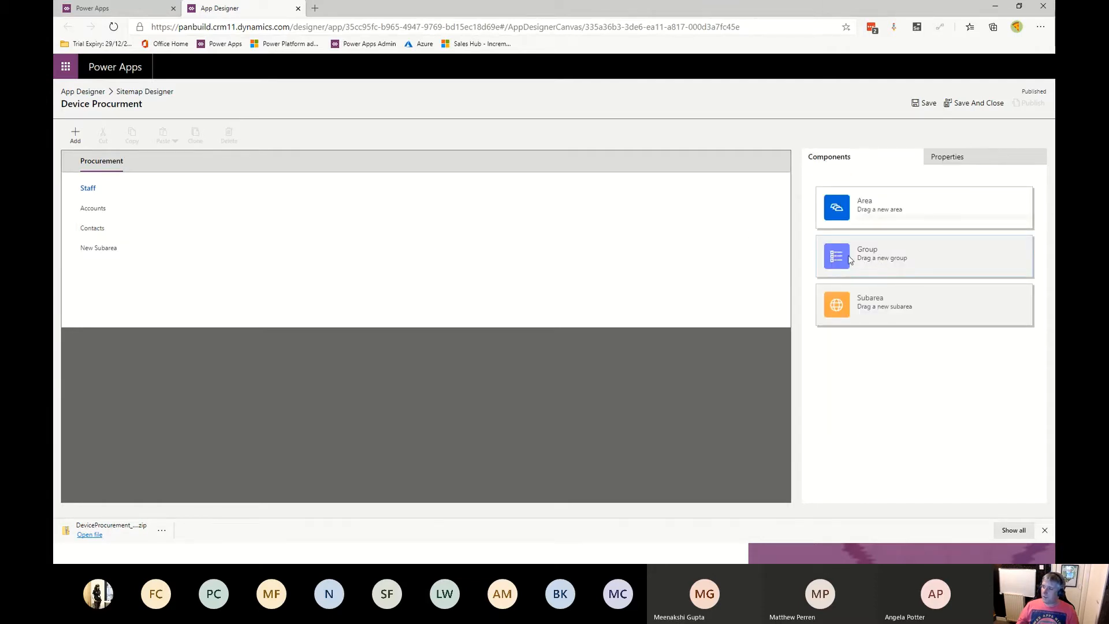
- Add a new group next to Staff in the Procurement area and title it Devices
drag(850, 259, 594, 276)
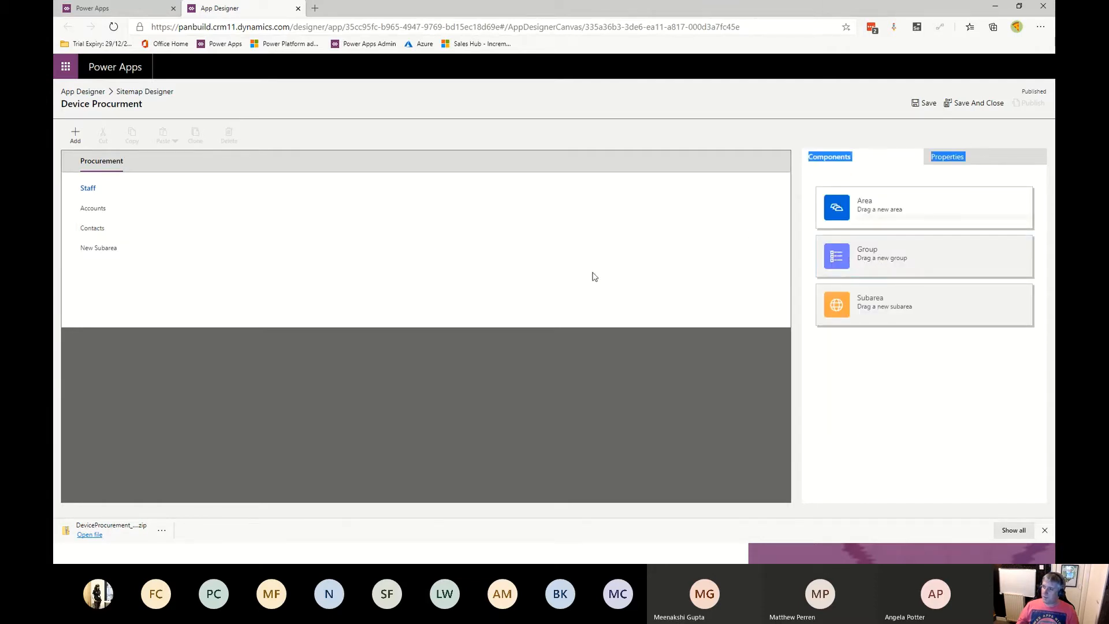
click(149, 166)
click(878, 162)
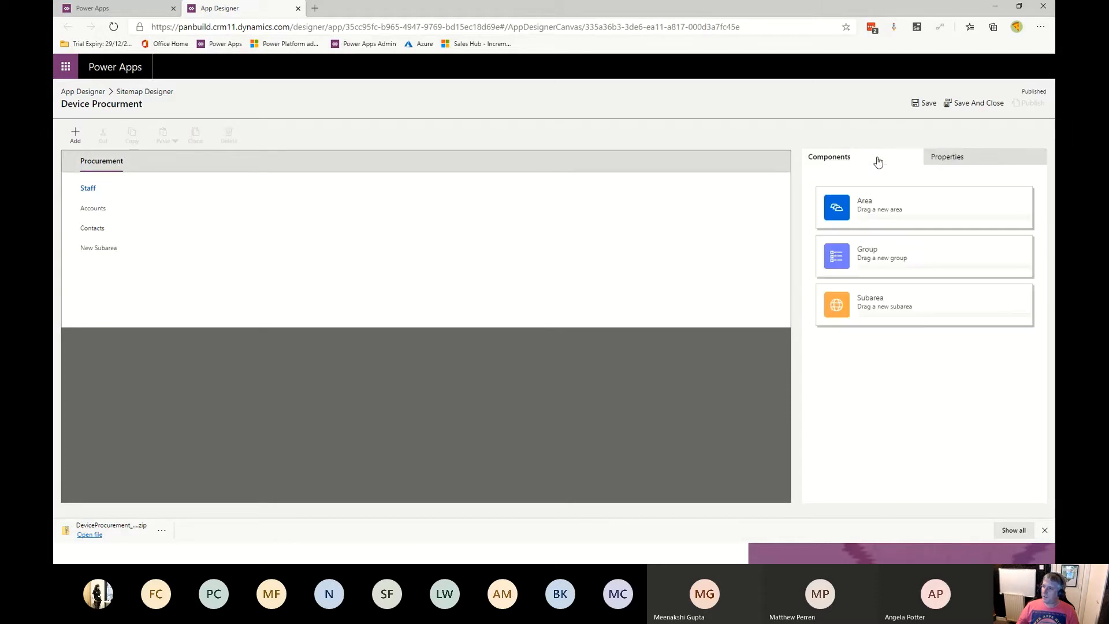
drag(837, 255, 220, 210)
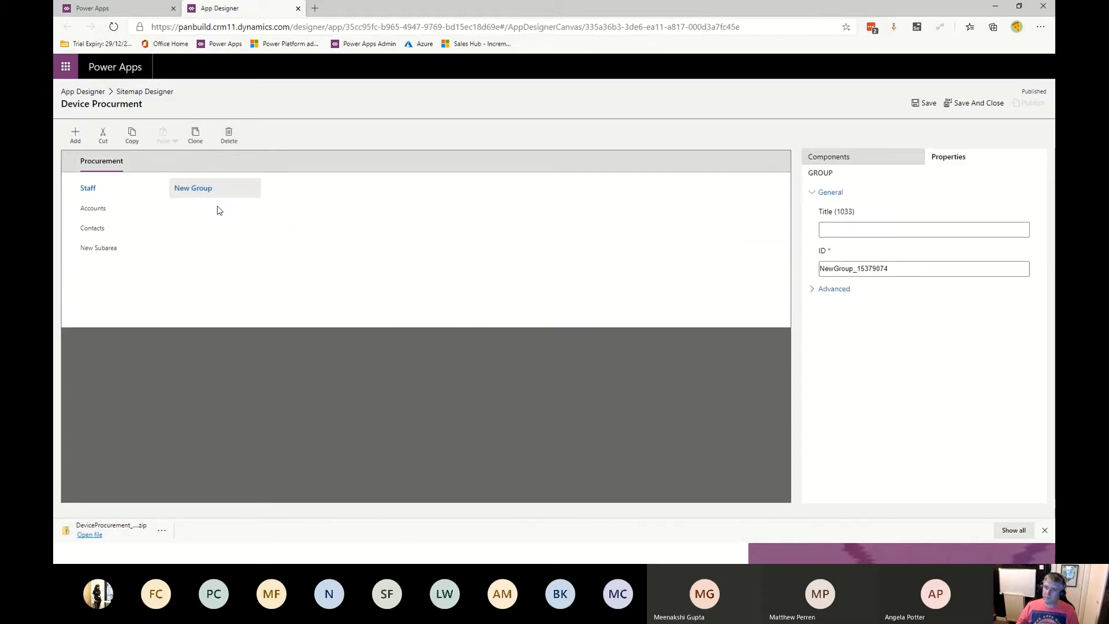
click(863, 231)
text(Devices)
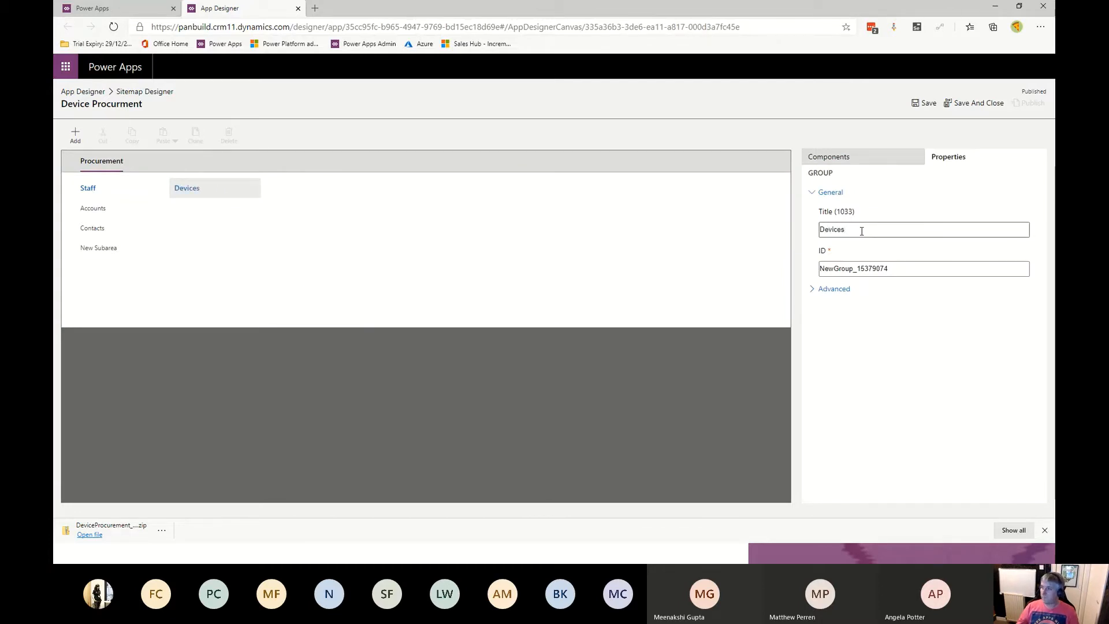
click(869, 161)
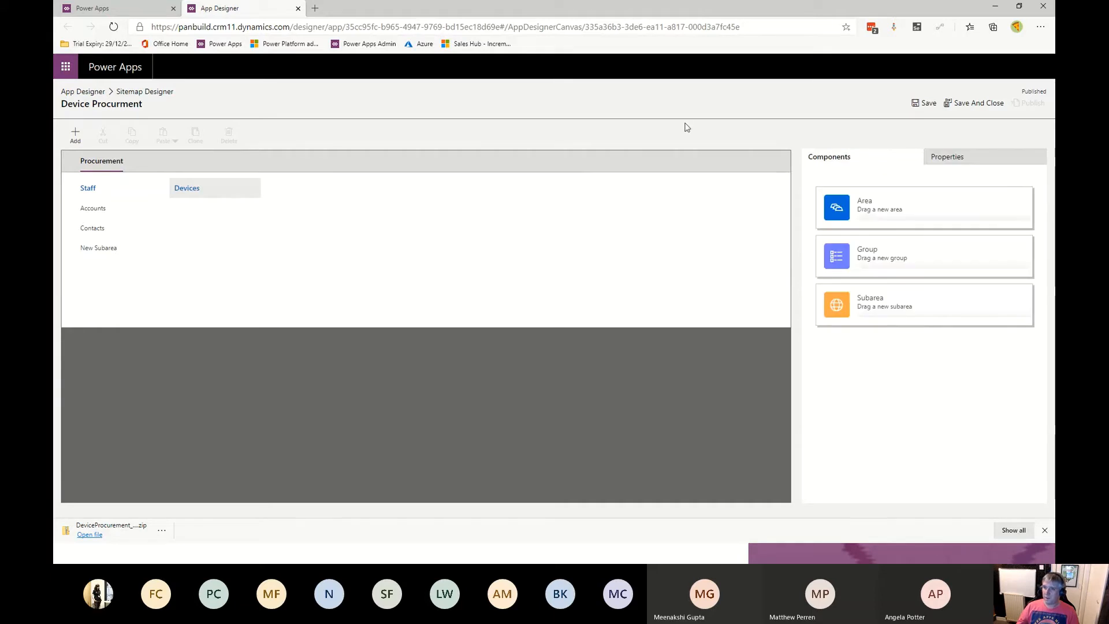
- Add a subarea to the Devices group and set its entity to Device
drag(129, 256, 219, 218)
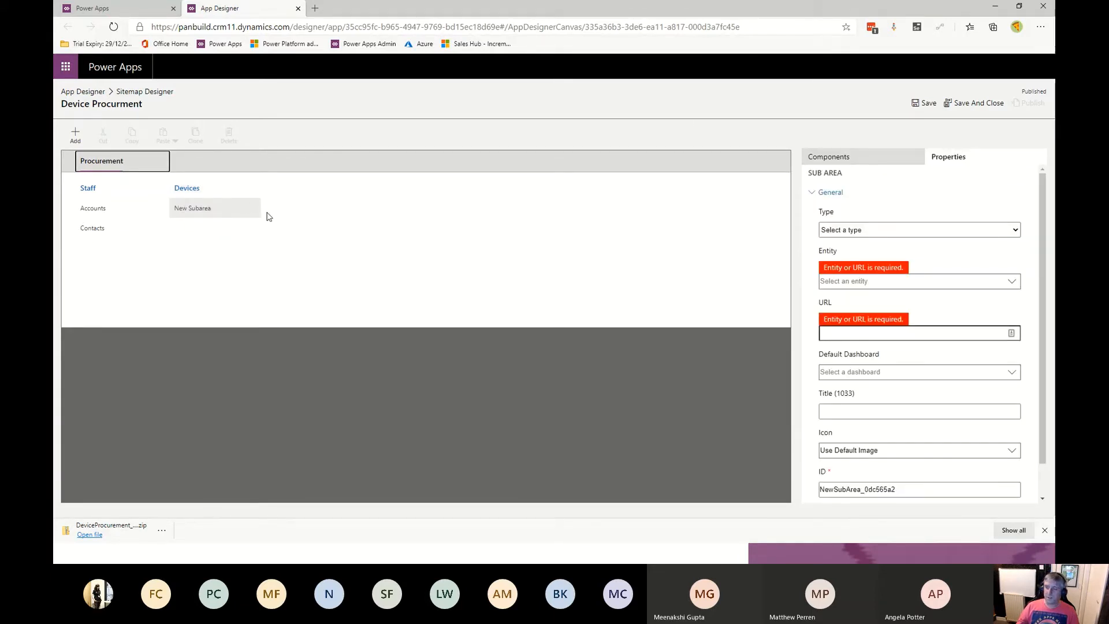
click(935, 282)
text(dev)
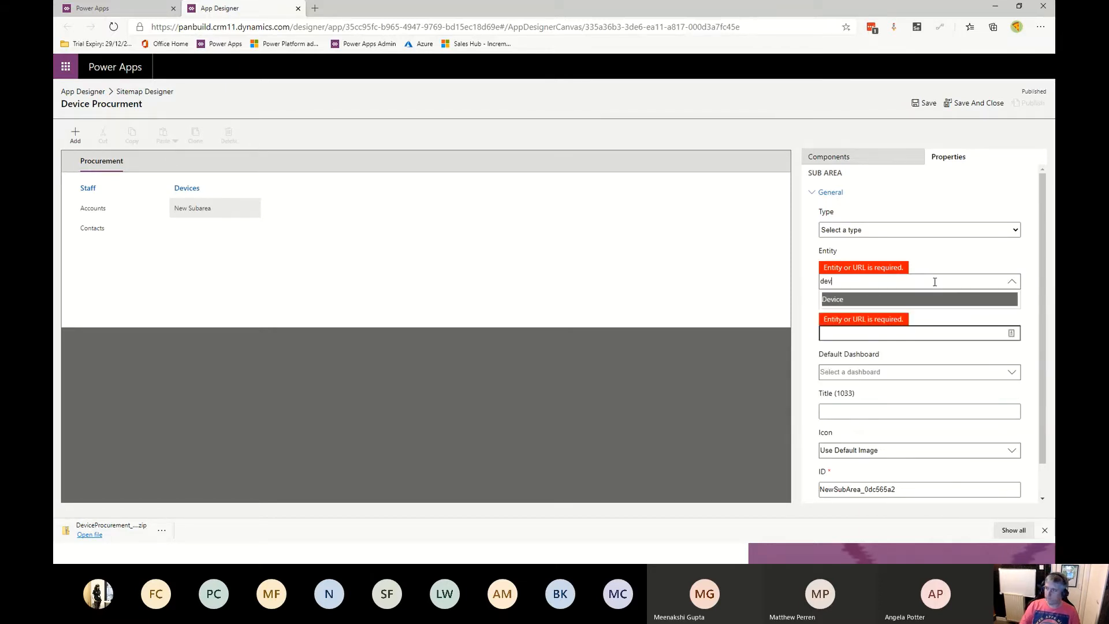
click(928, 300)
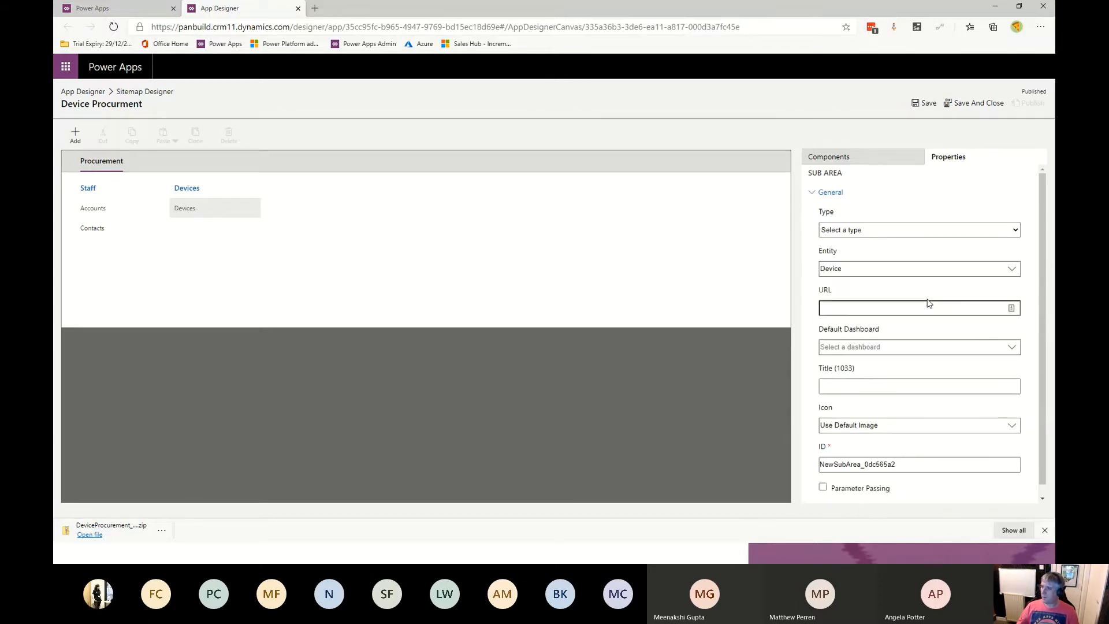
click(838, 157)
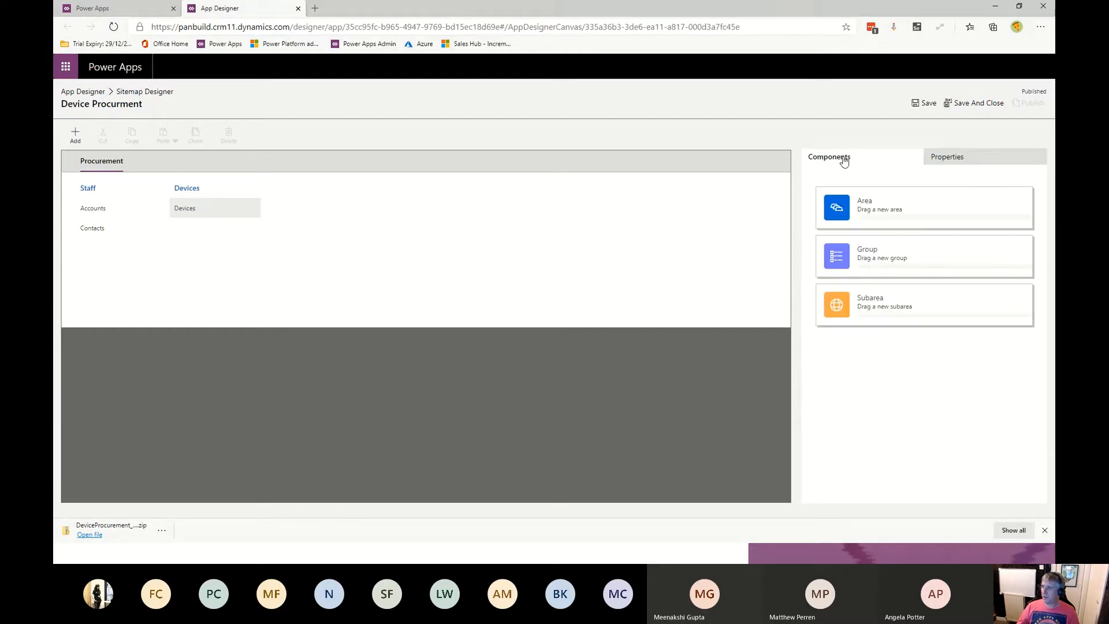
- Add a second subarea under Devices and set its entity to Processor
drag(825, 308, 237, 231)
click(942, 309)
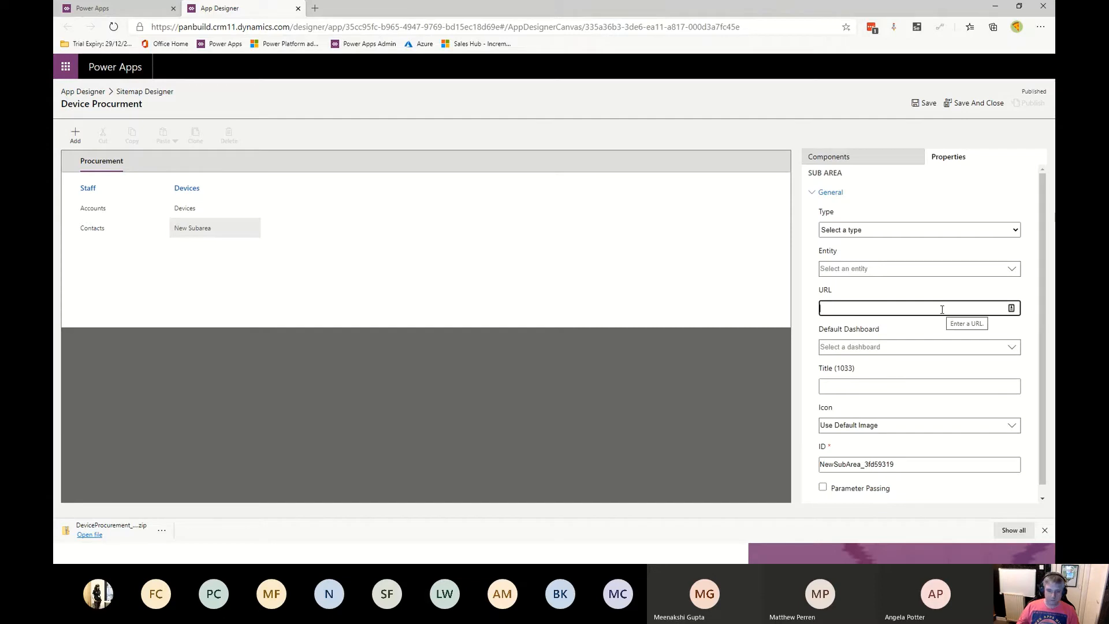
text(proc)
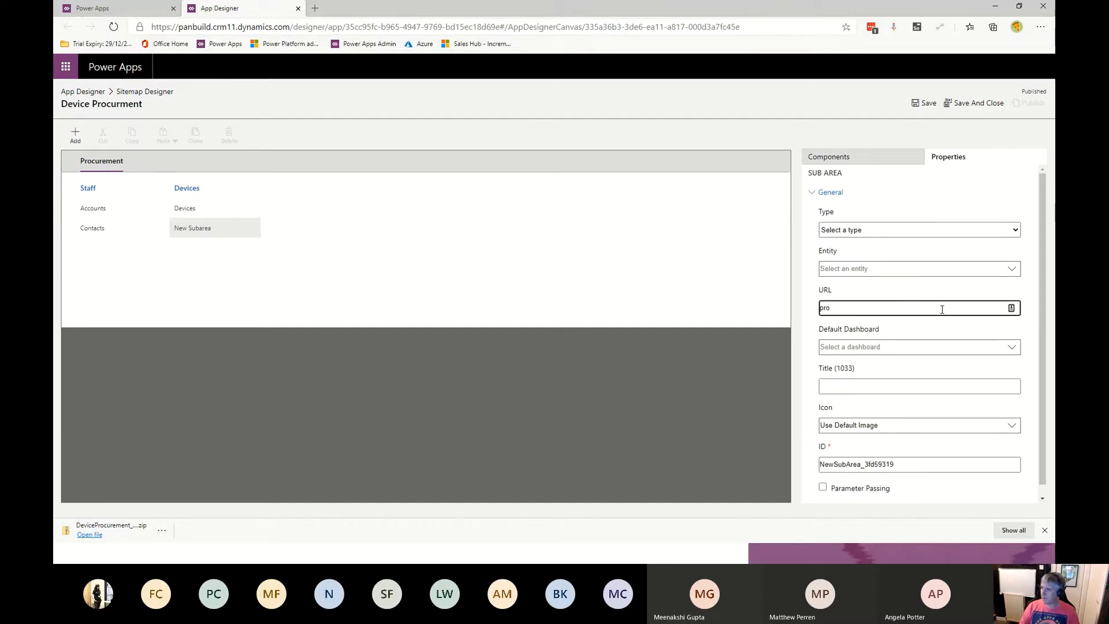
key(BackSpace)
key(BackSpace)
key(BackSpace)
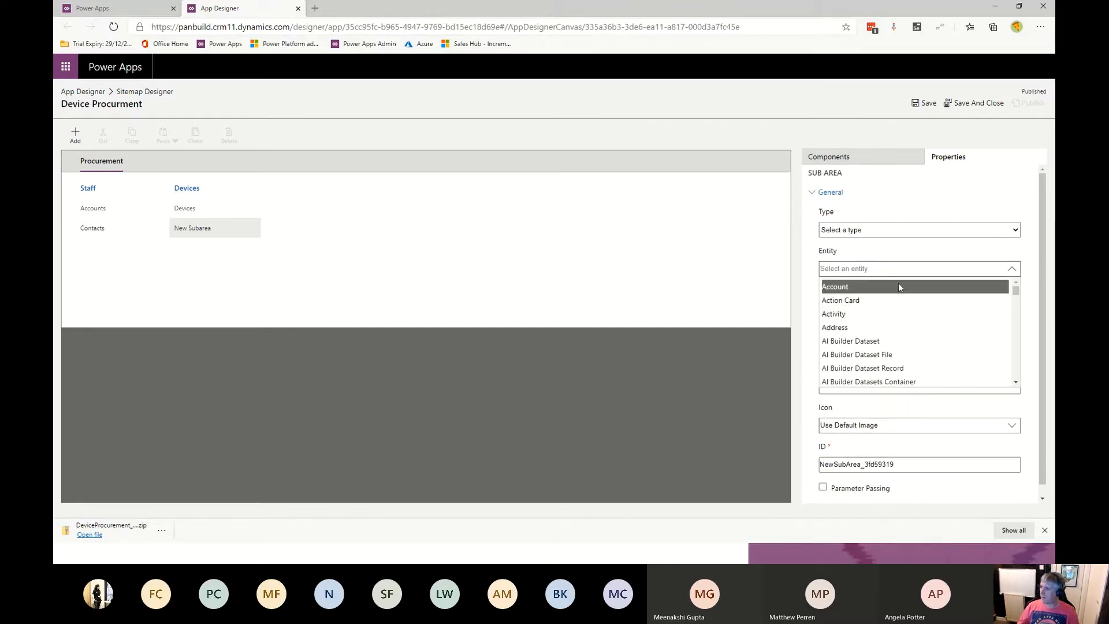
text(pr)
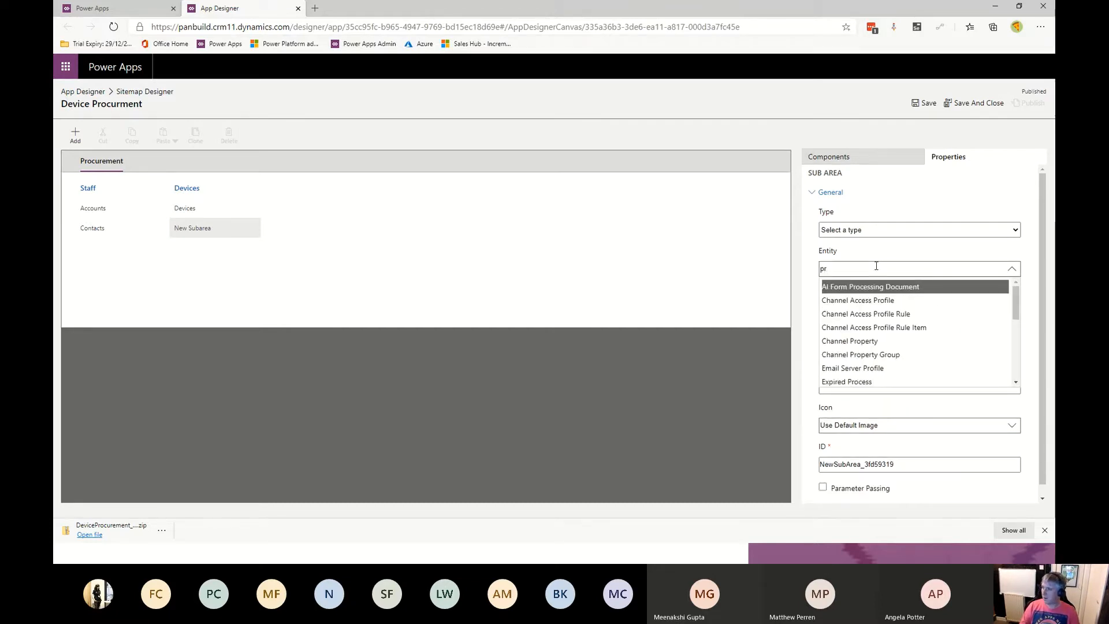
scroll(1012, 297, down, 1)
scroll(1014, 306, down, 5)
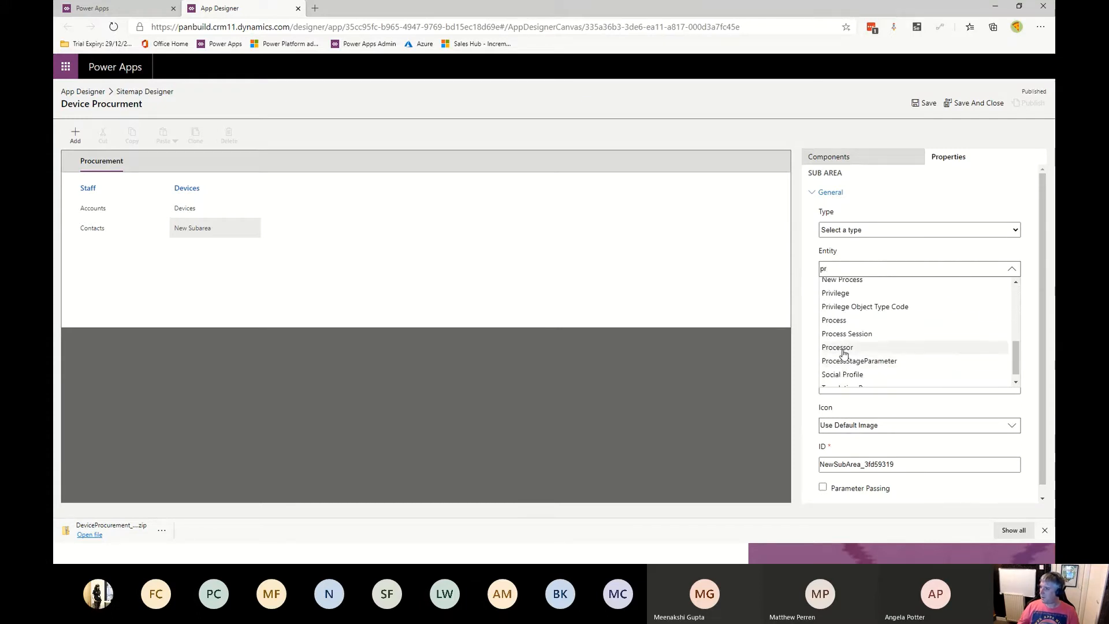
click(844, 347)
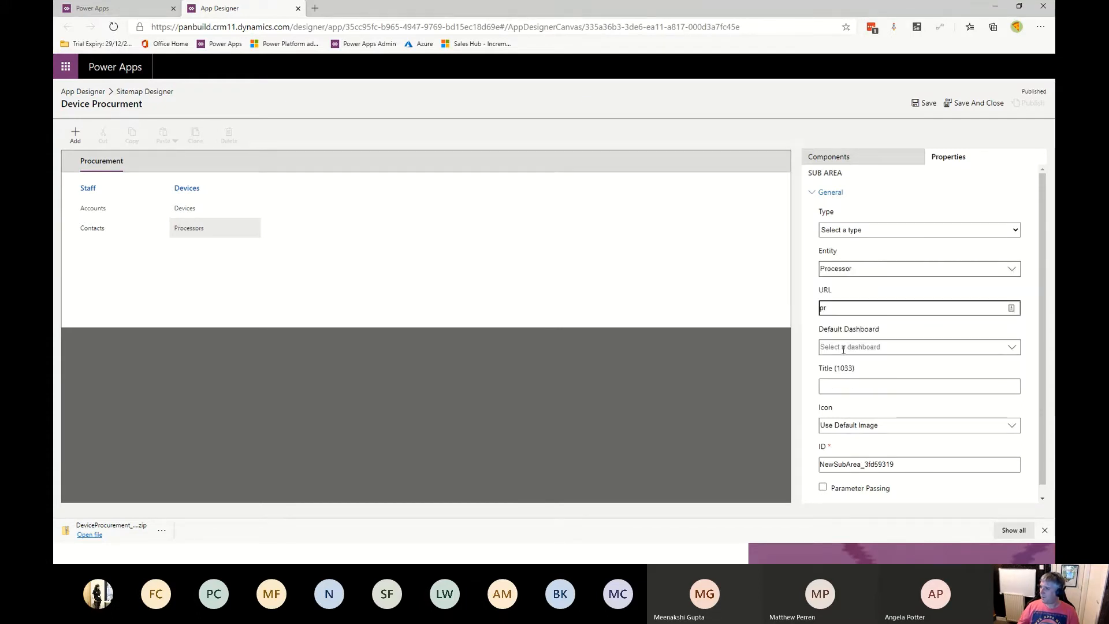
click(917, 308)
text(pr)
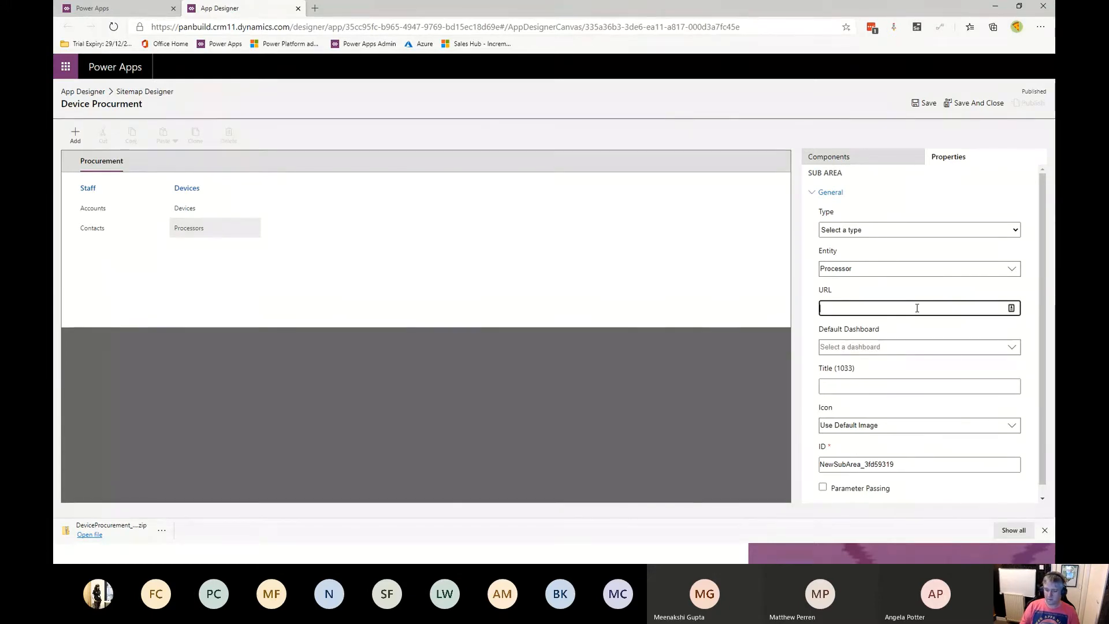
text(oce)
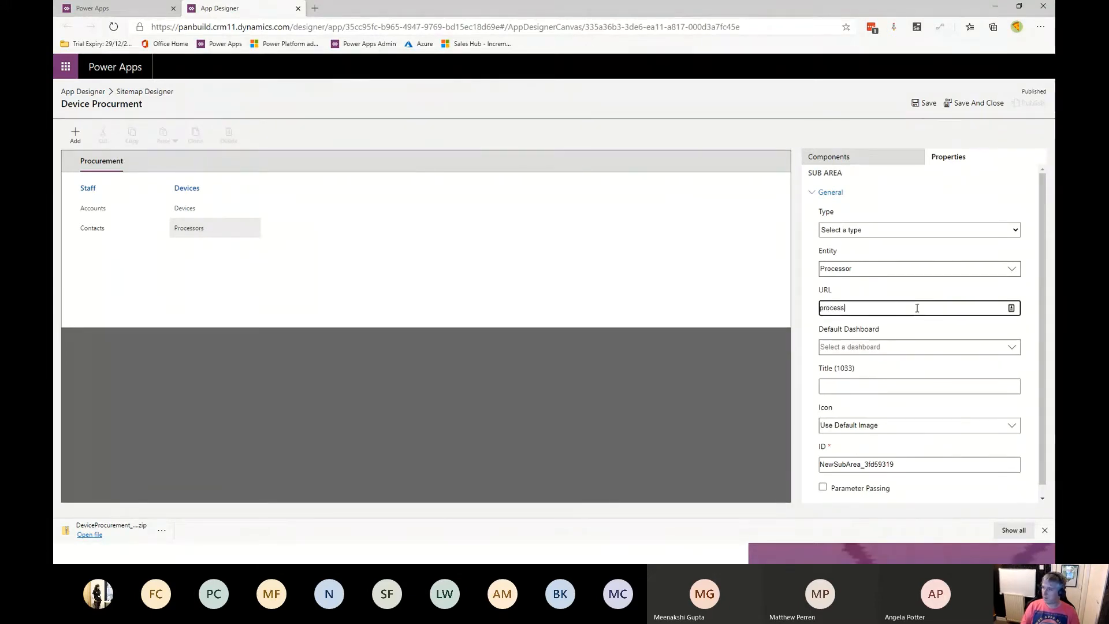
text(s)
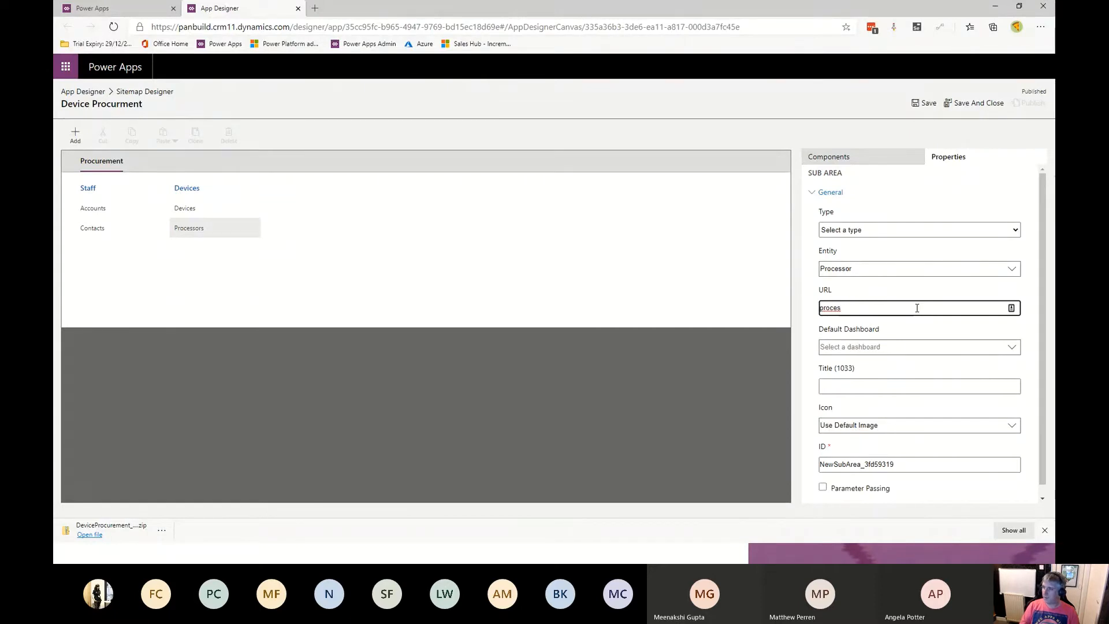
double_click(874, 306)
key(BackSpace)
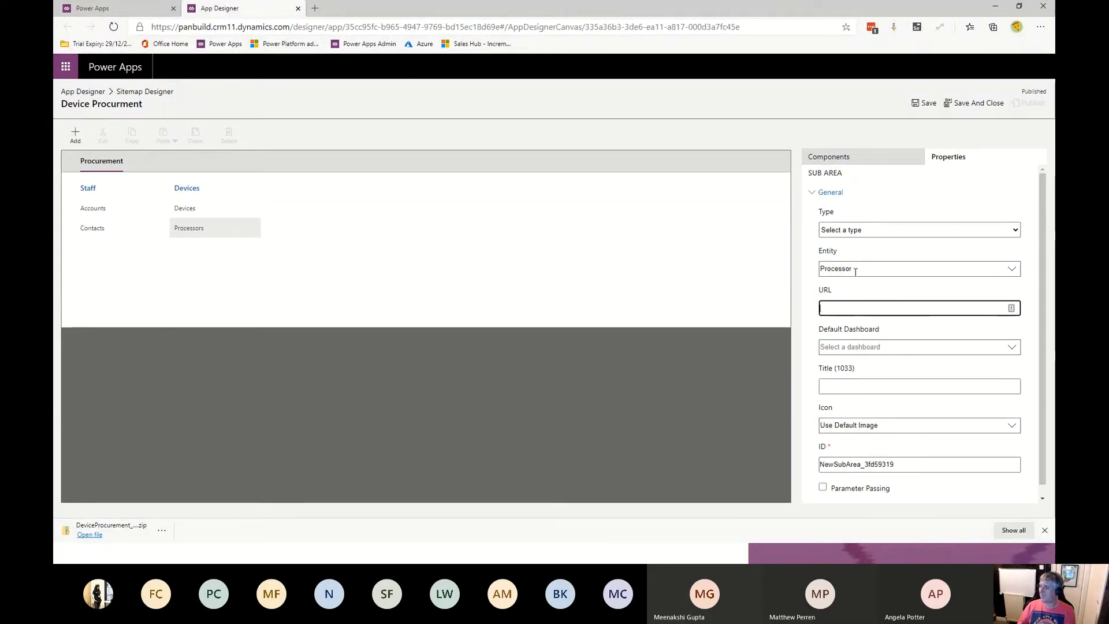
- Add a third subarea under Devices and set its entity to Memory
click(837, 161)
drag(866, 310, 228, 248)
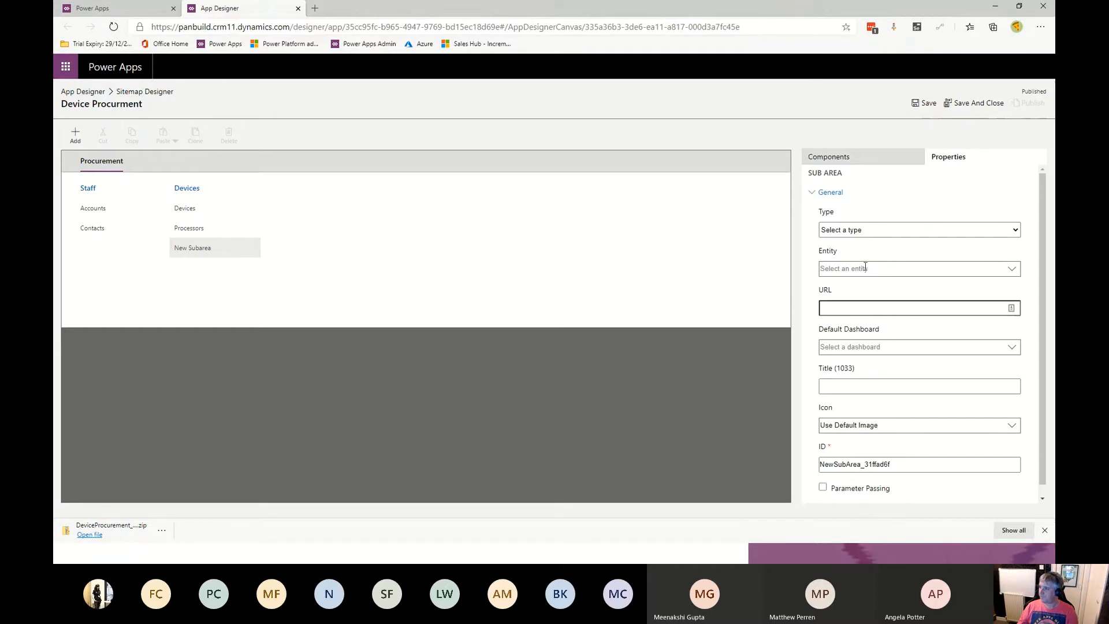
click(864, 268)
text(mem)
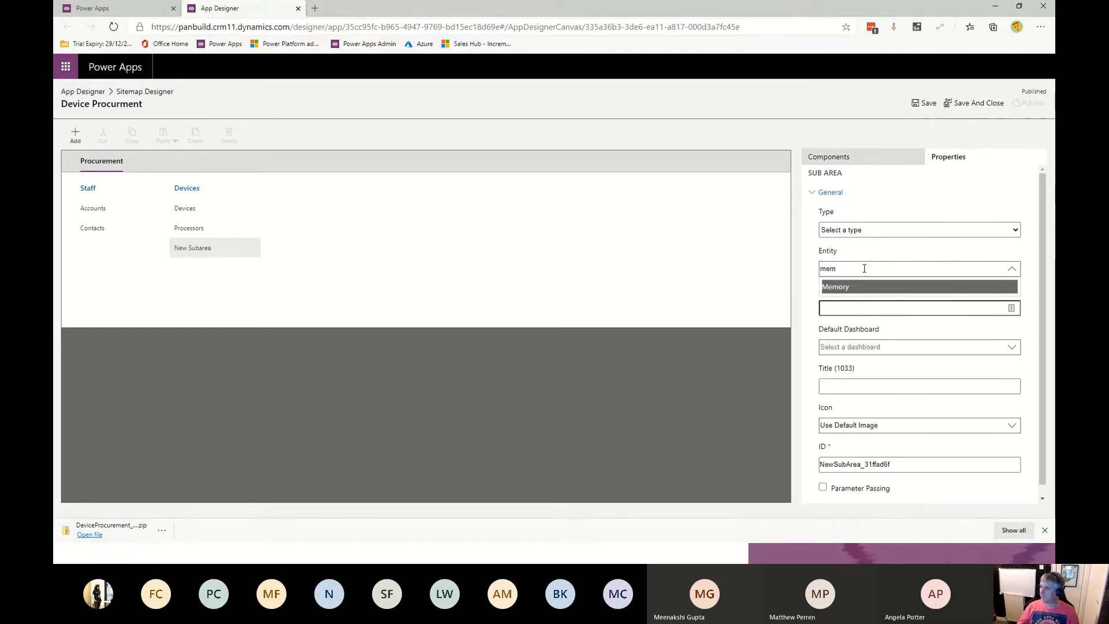
click(859, 287)
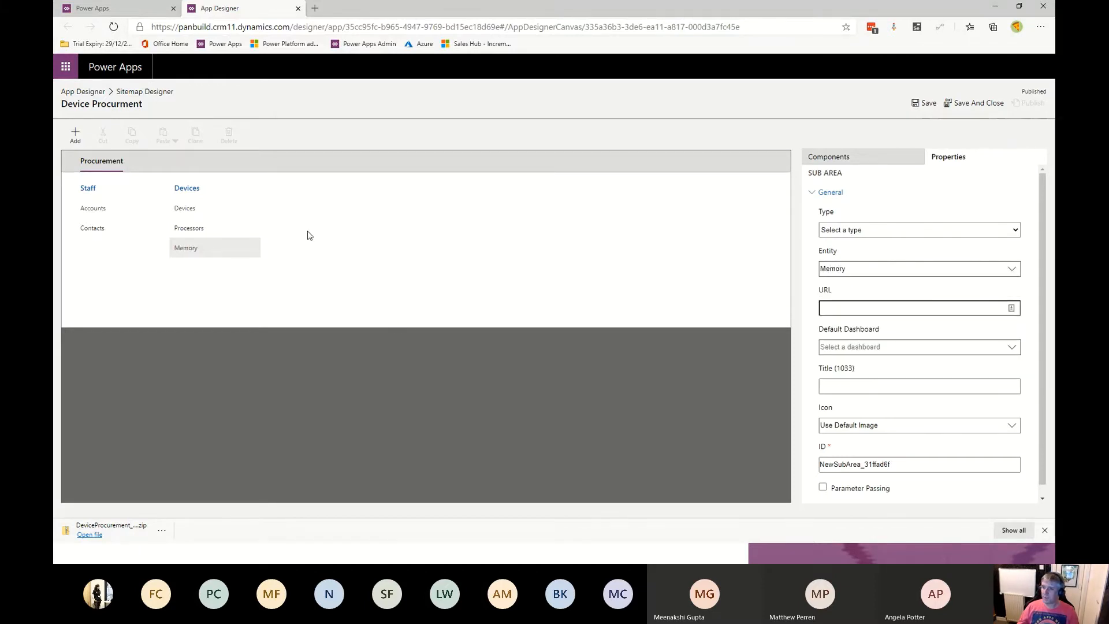
- Save and publish the site map, and close the site map designer
click(923, 104)
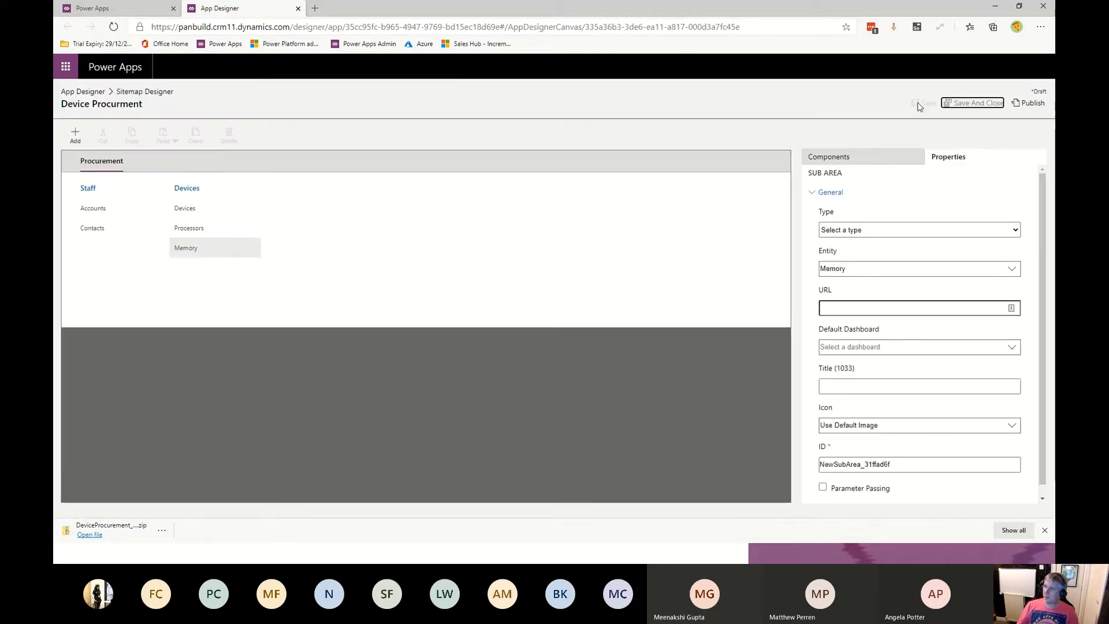
click(1028, 105)
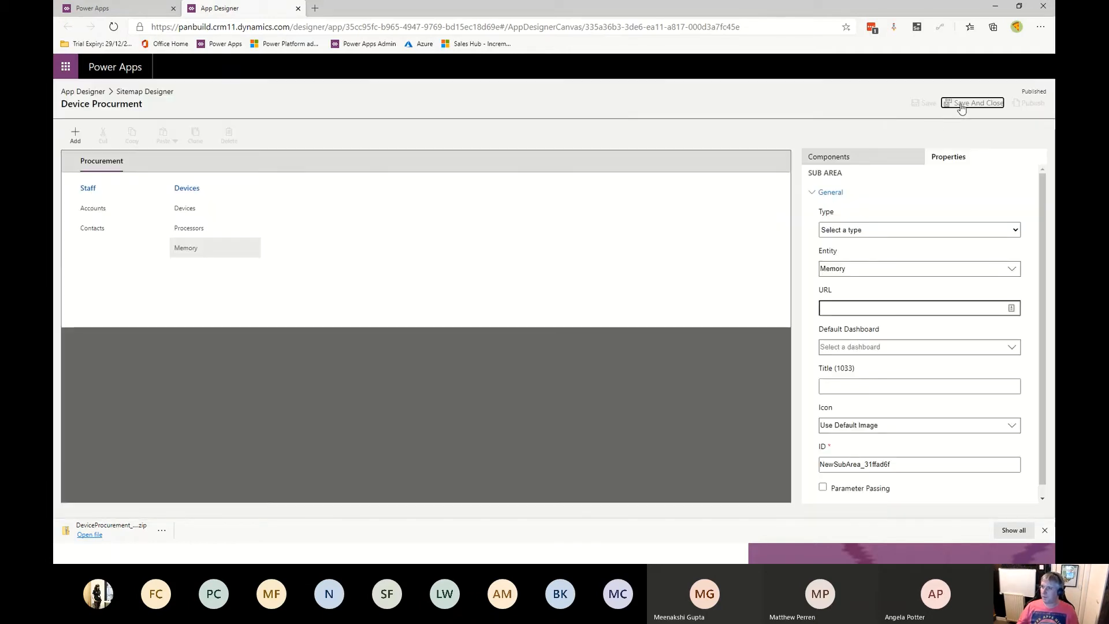
click(961, 105)
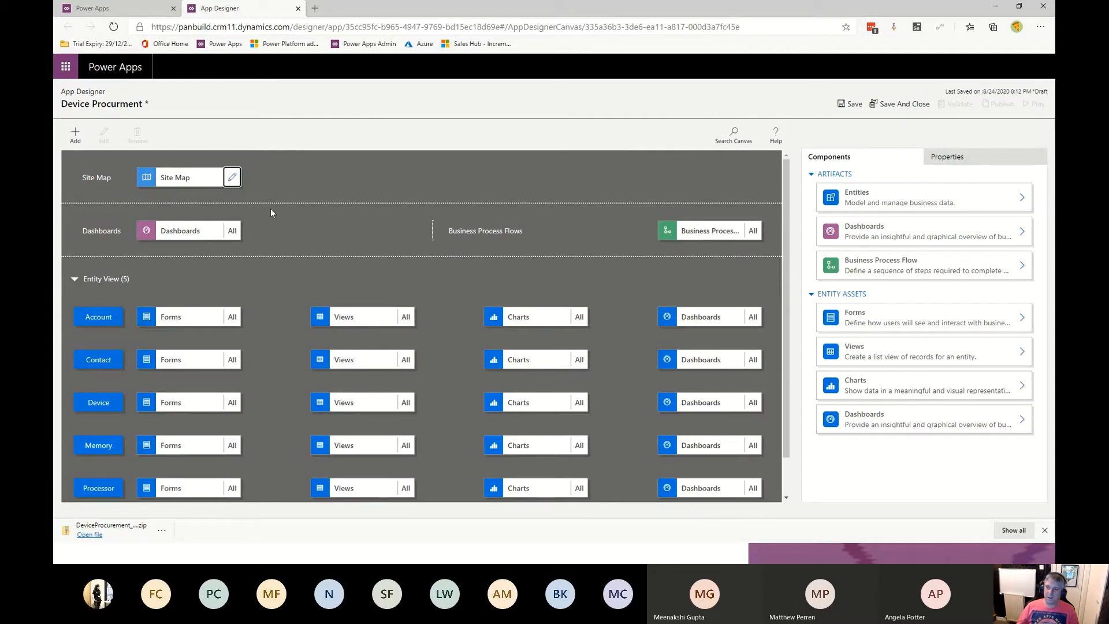
- Open the Account entity's forms selection in the app designer canvas
scroll(524, 206, down, 1)
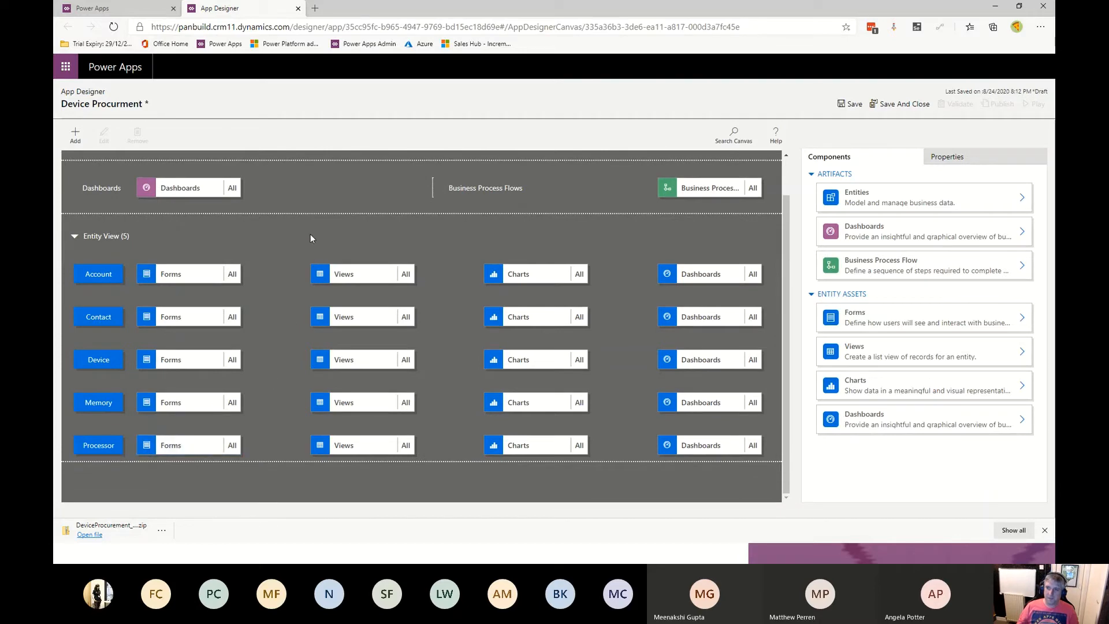
scroll(290, 294, up, 1)
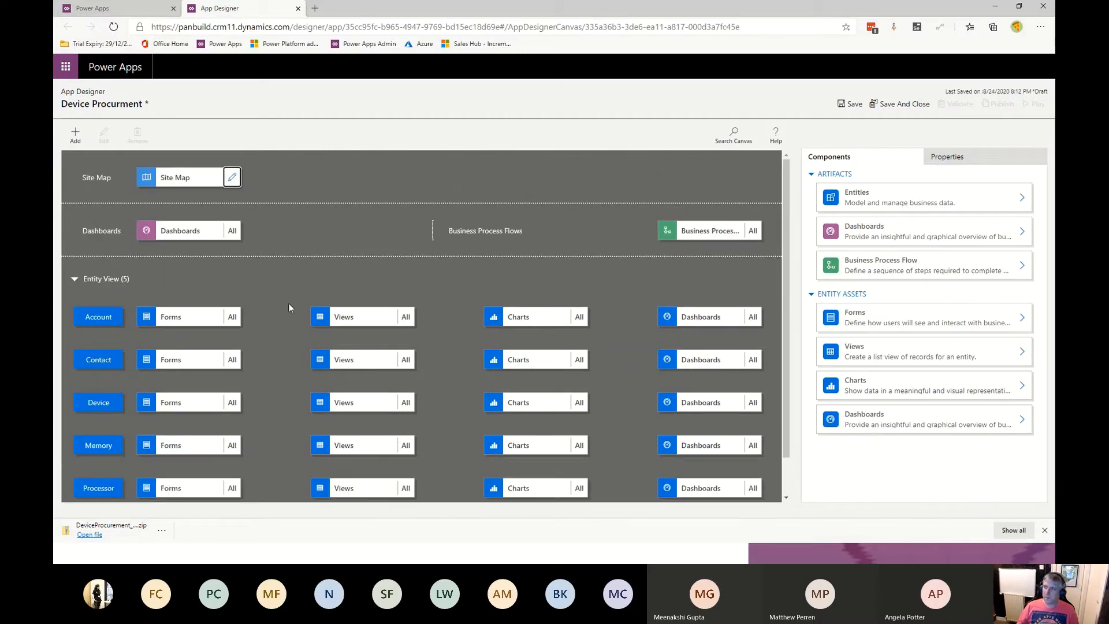
click(232, 317)
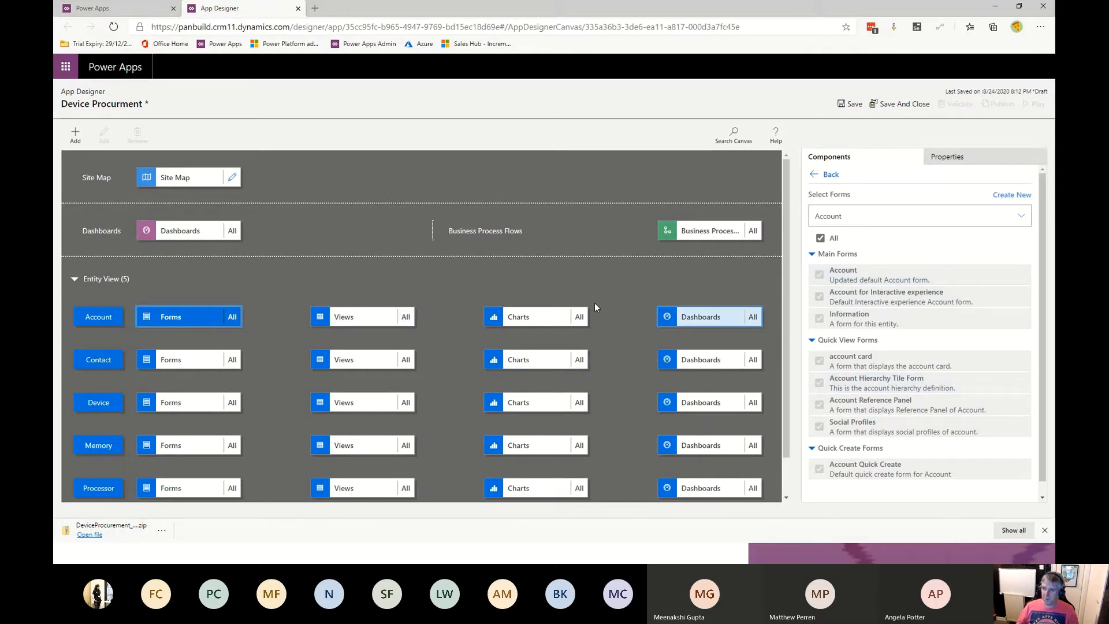
- Save and publish the Device Procurement app
scroll(258, 292, down, 1)
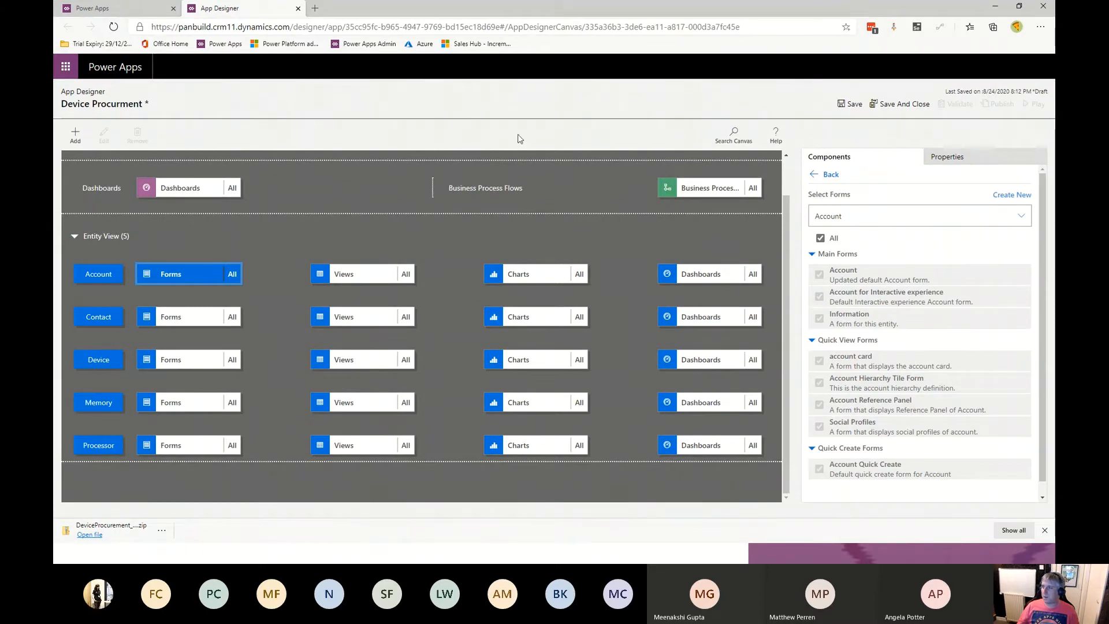
click(848, 109)
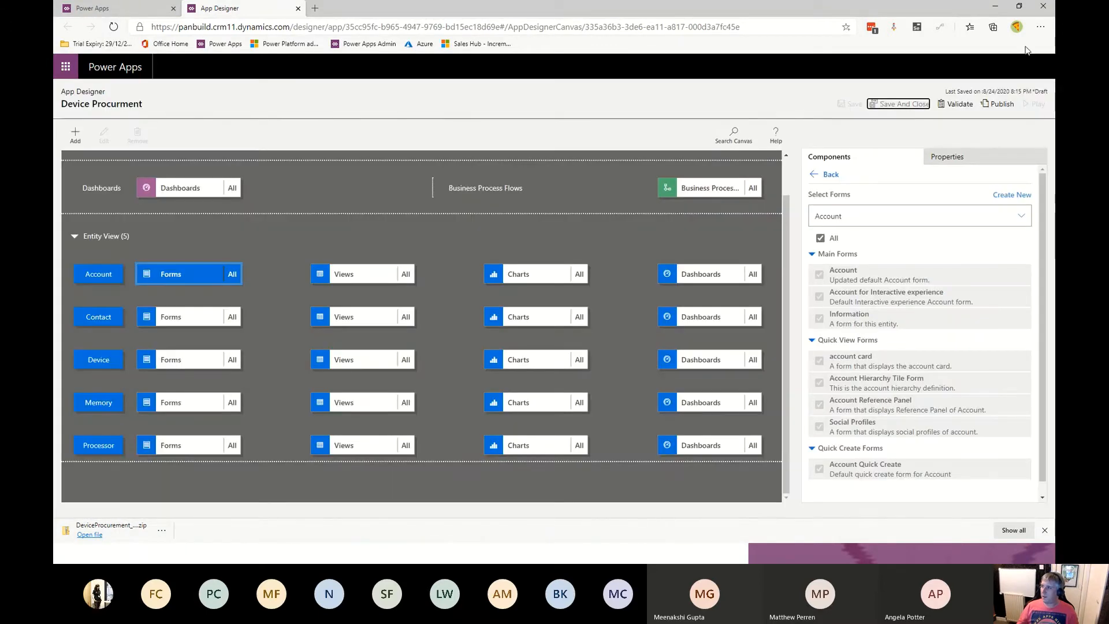
click(999, 104)
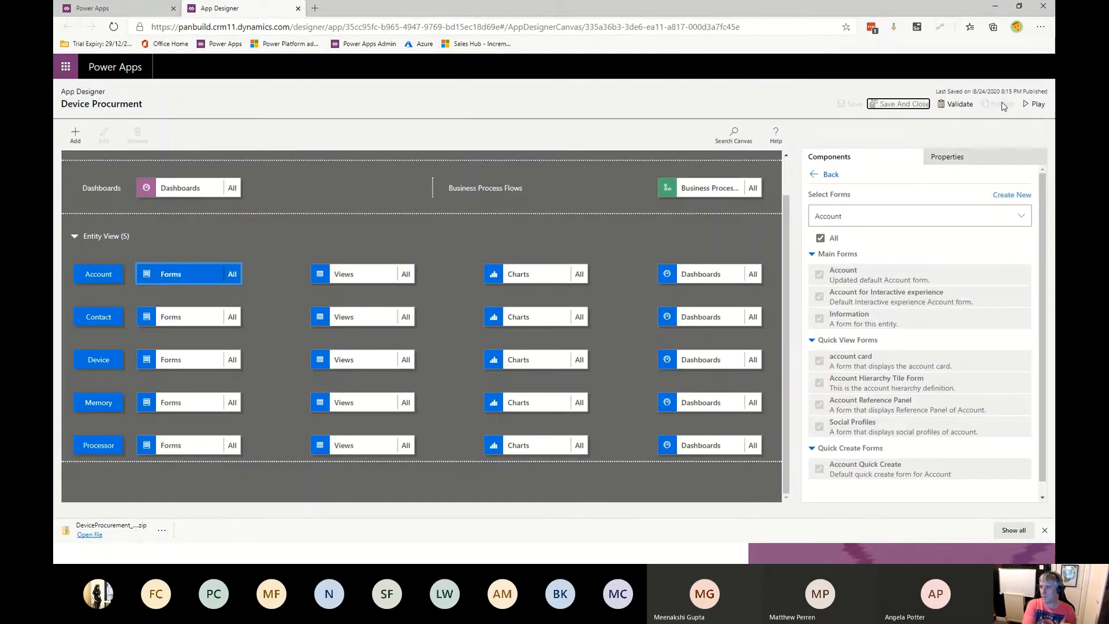
- Play the Device Procurement app and open the Acer account record to review it
click(1034, 105)
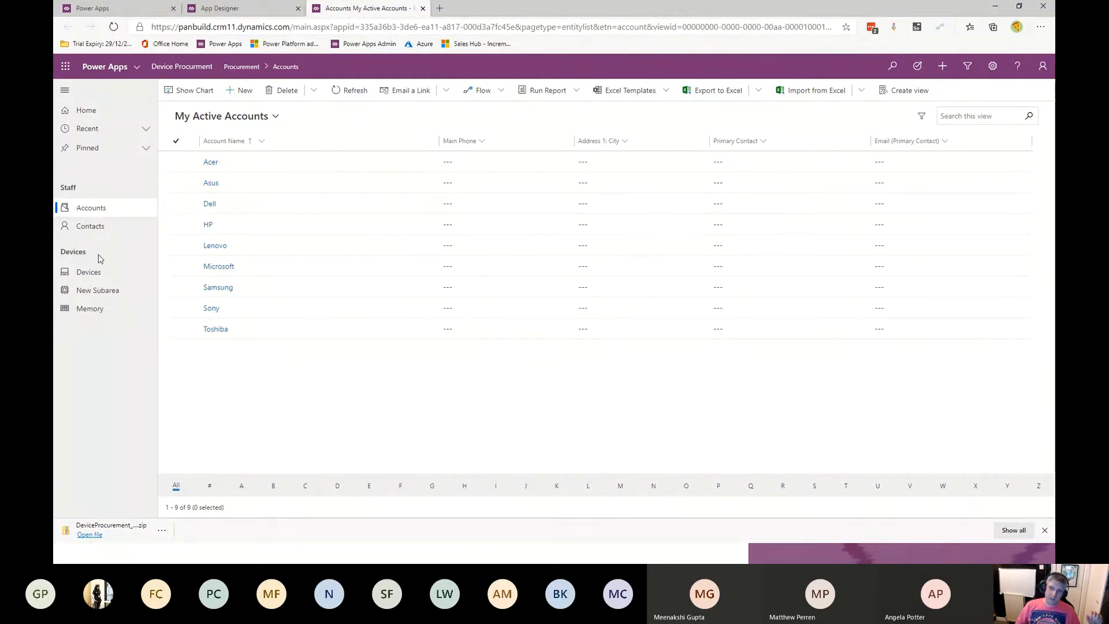
double_click(296, 169)
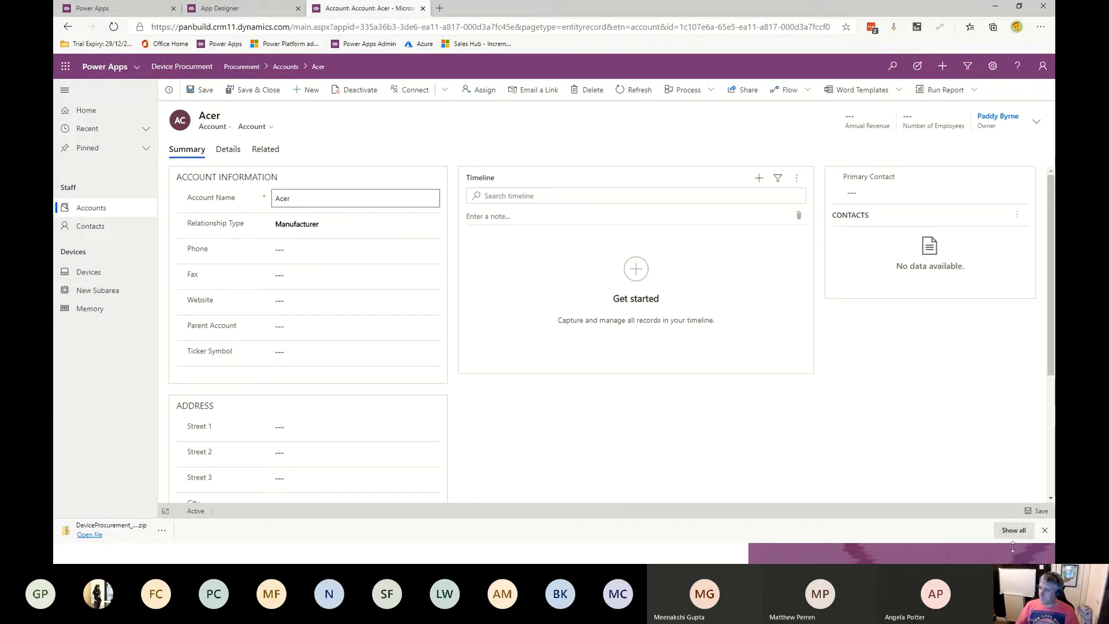
click(338, 145)
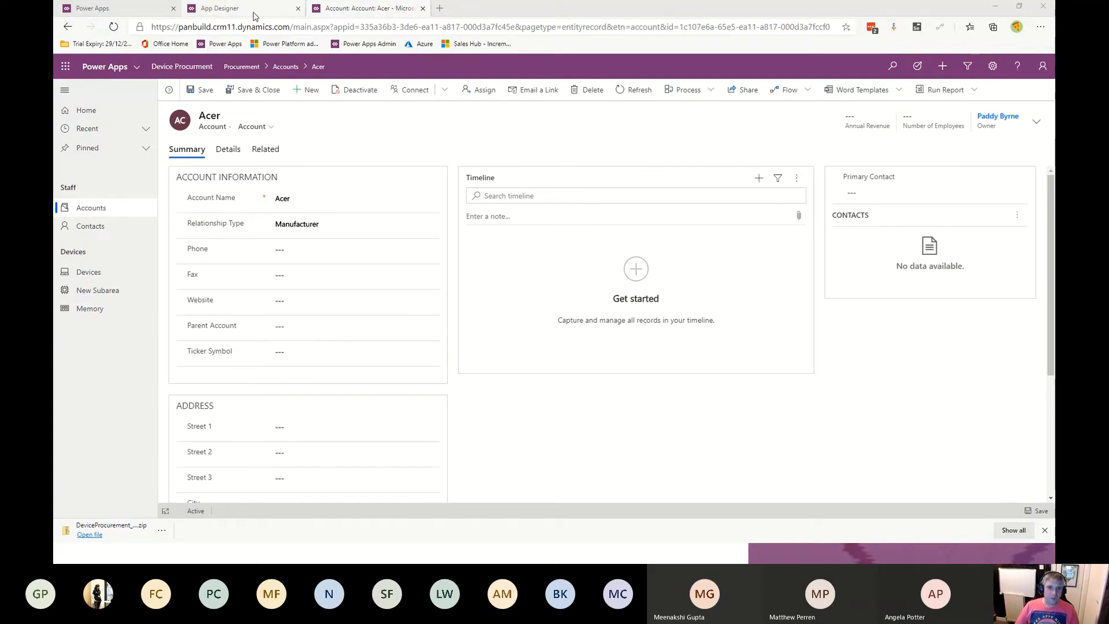
- From the Device Orders 4.0 SharePoint list, create a Power Apps canvas app named Device Orders
key(alt+Tab)
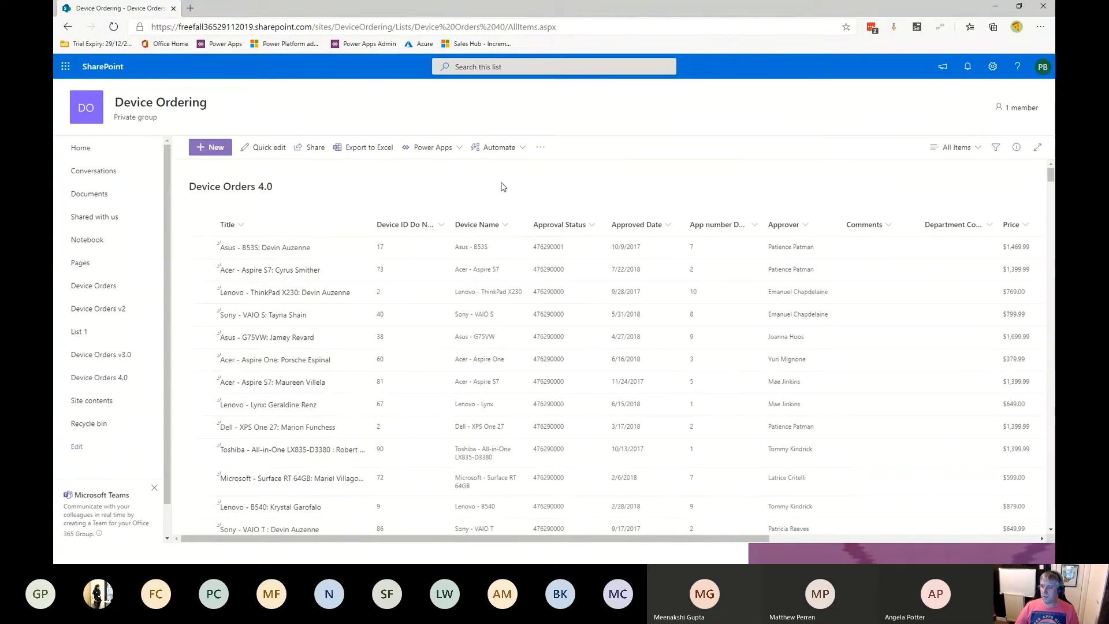
scroll(462, 393, down, 5)
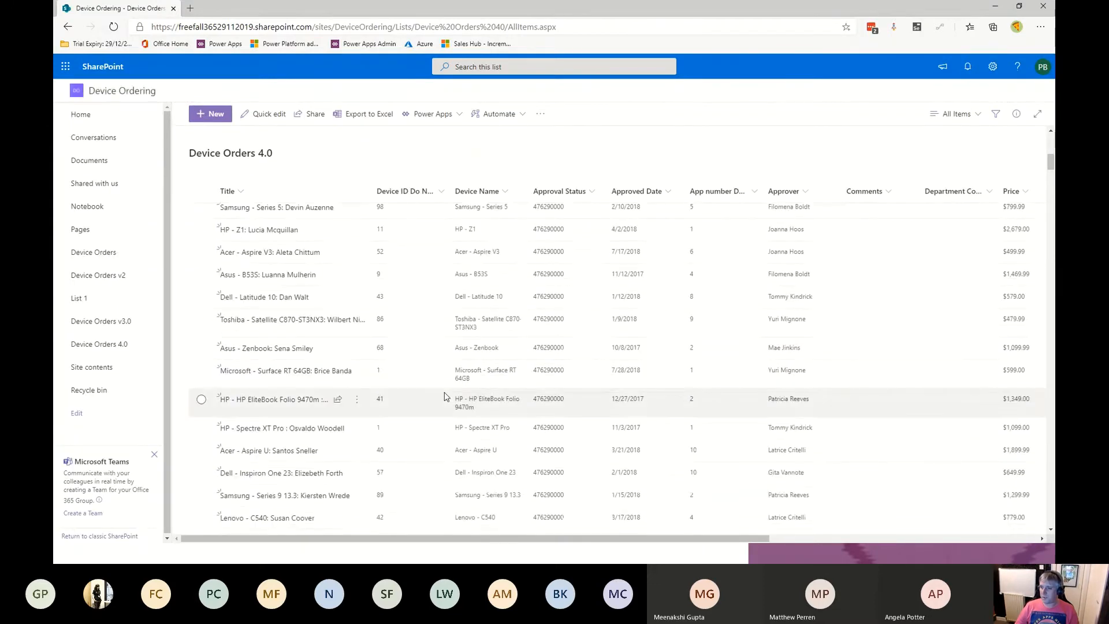
scroll(444, 396, up, 5)
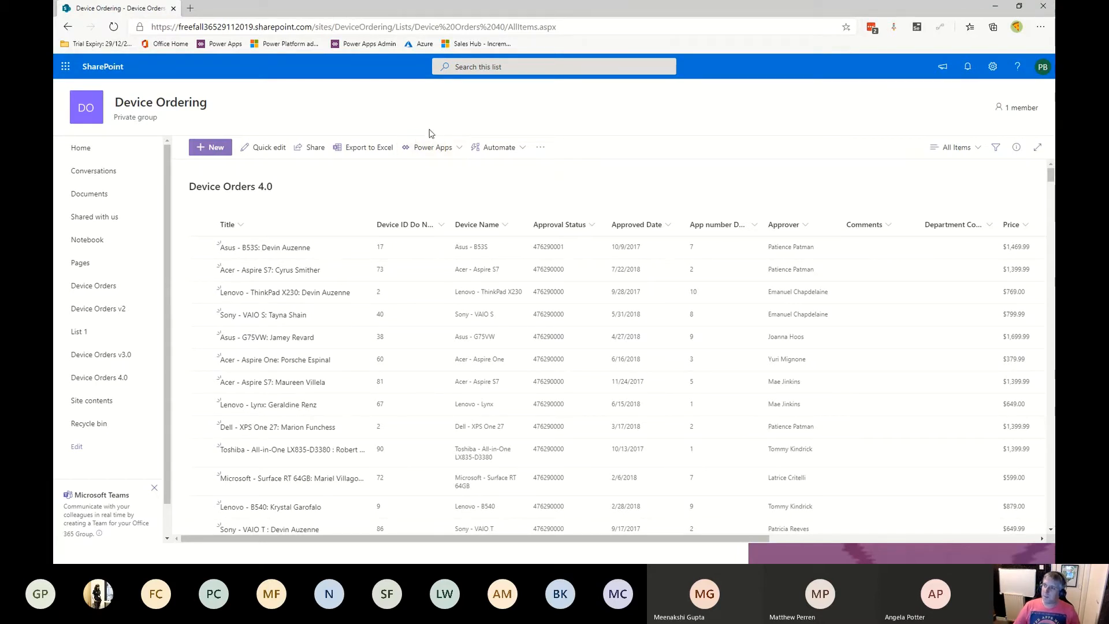
click(451, 148)
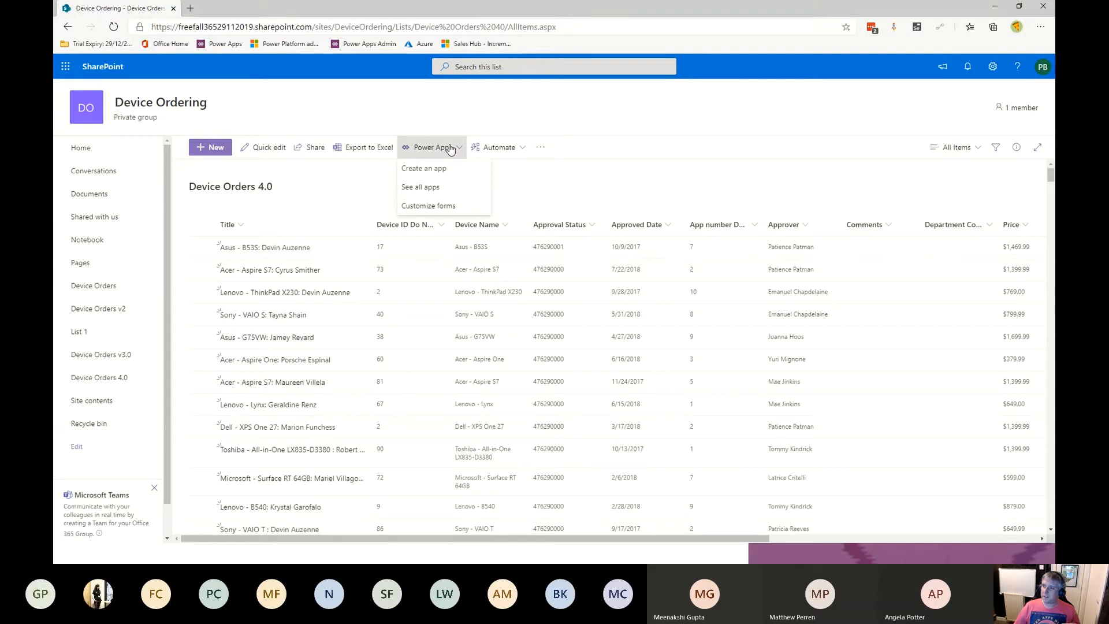
click(434, 174)
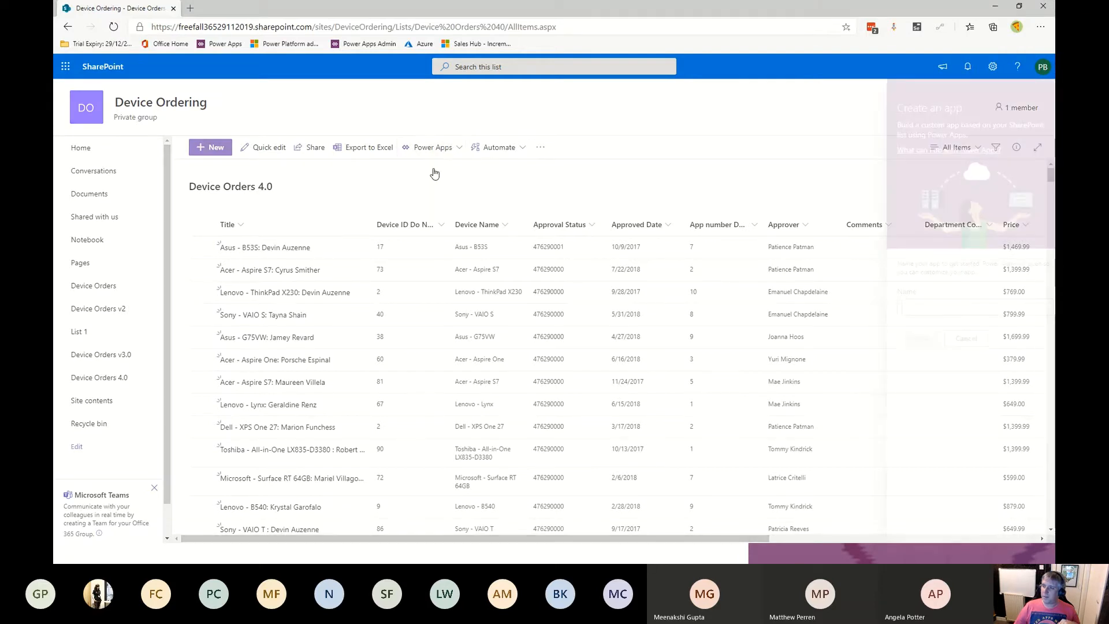
click(916, 306)
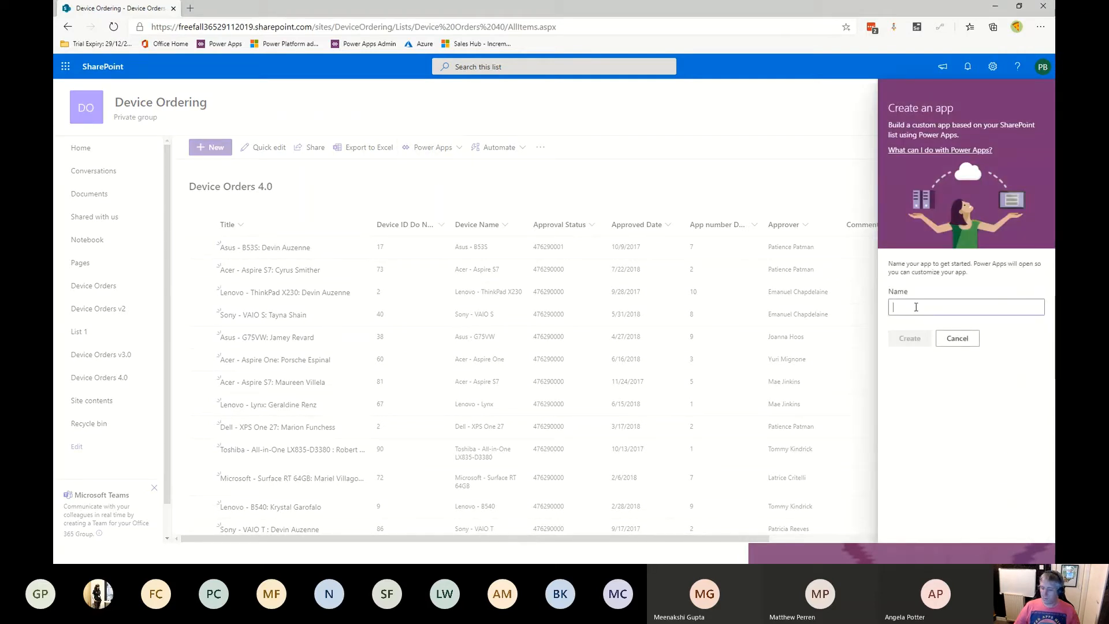
text(Device)
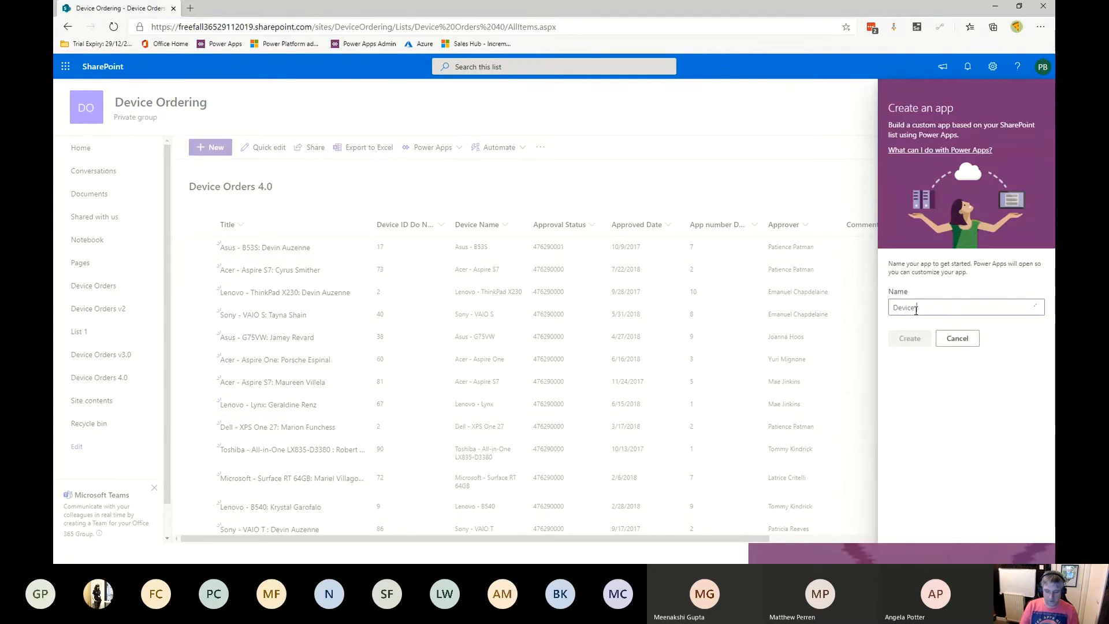
text(Orders)
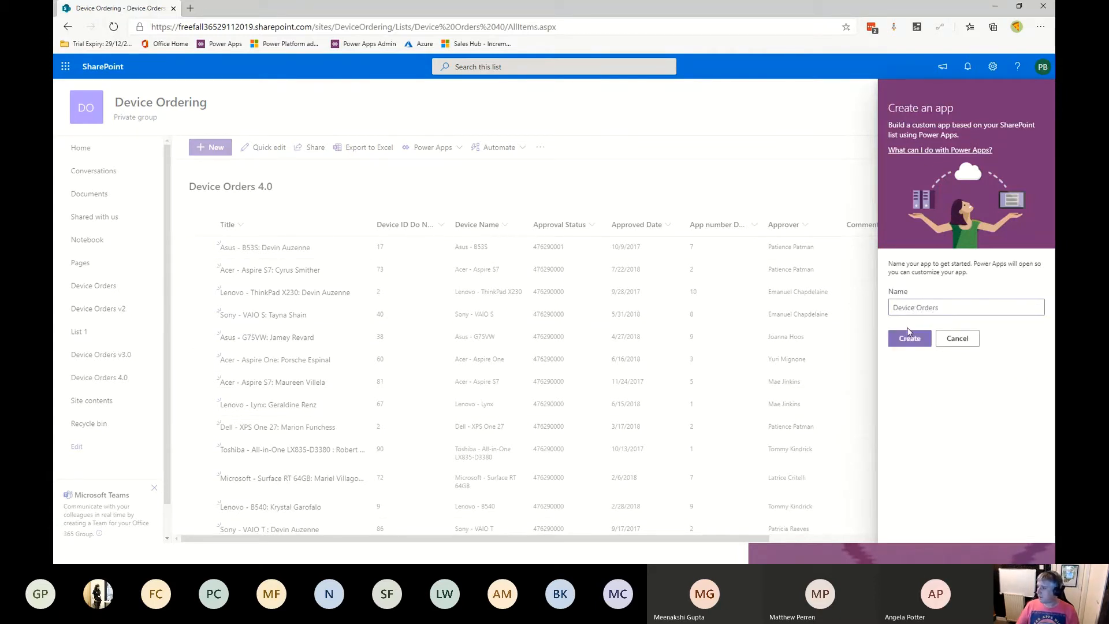
click(910, 341)
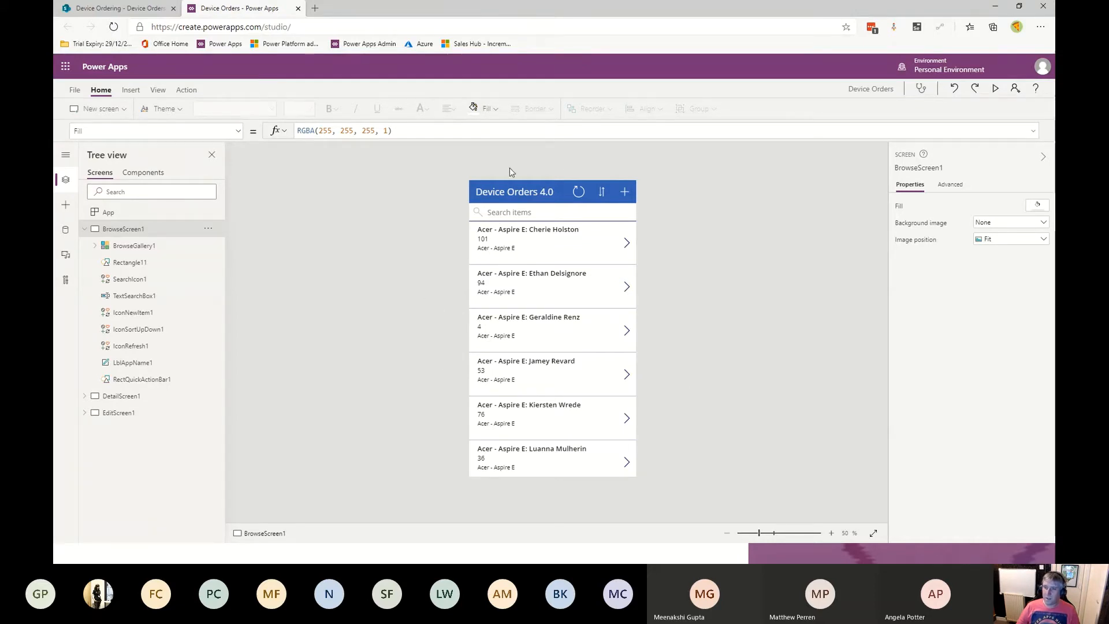
- Preview the app and edit the first order, setting App number DO NOT IMPORT to 5, then exit preview
click(995, 88)
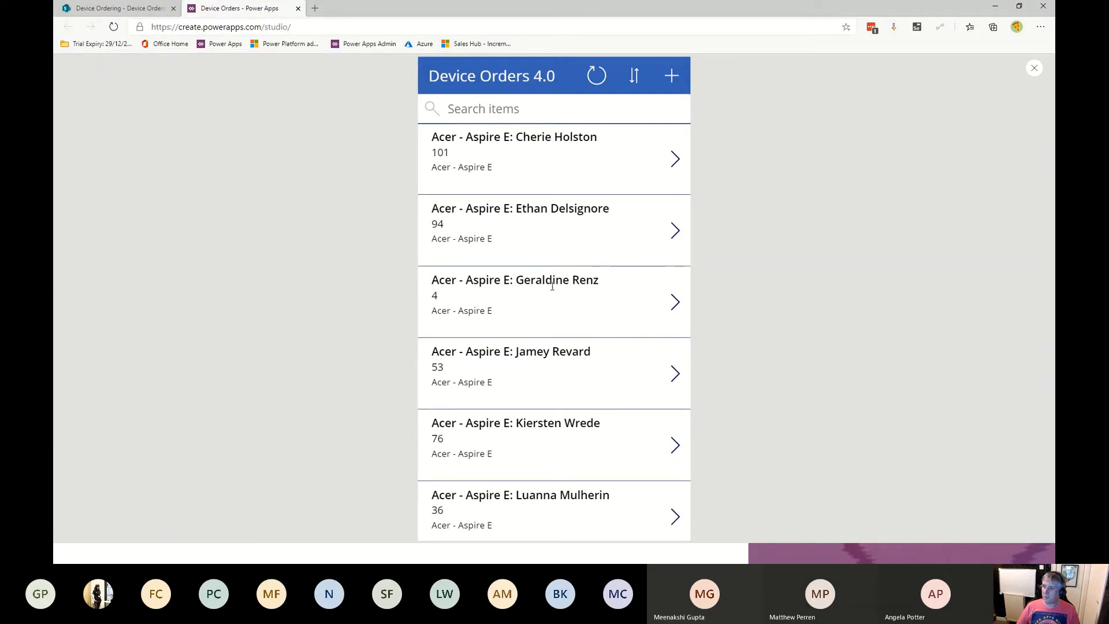
click(674, 158)
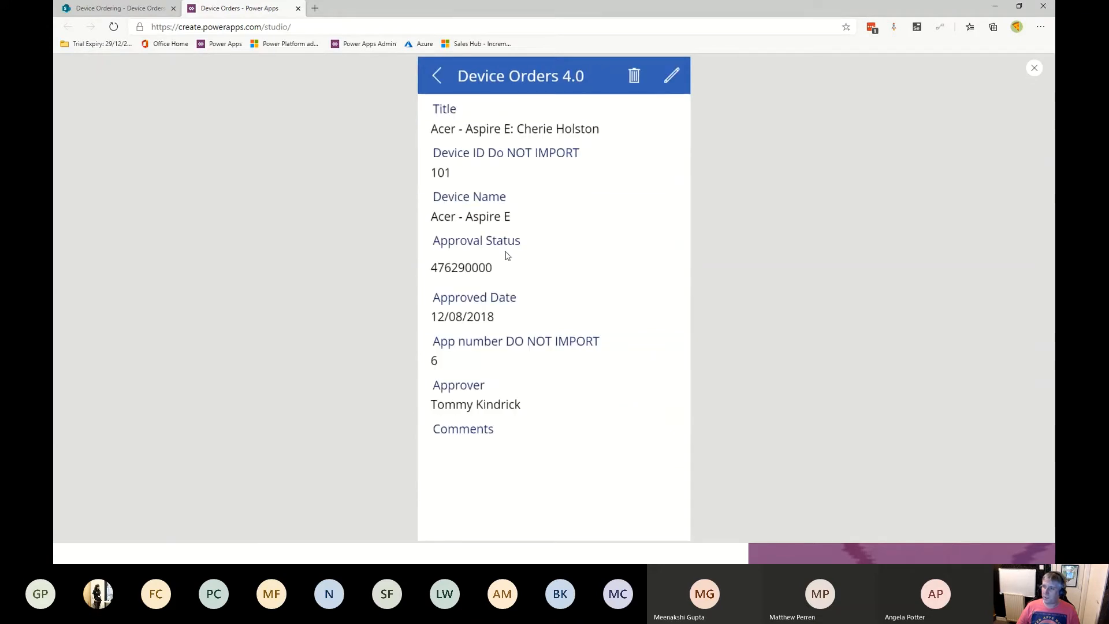
click(673, 78)
click(486, 445)
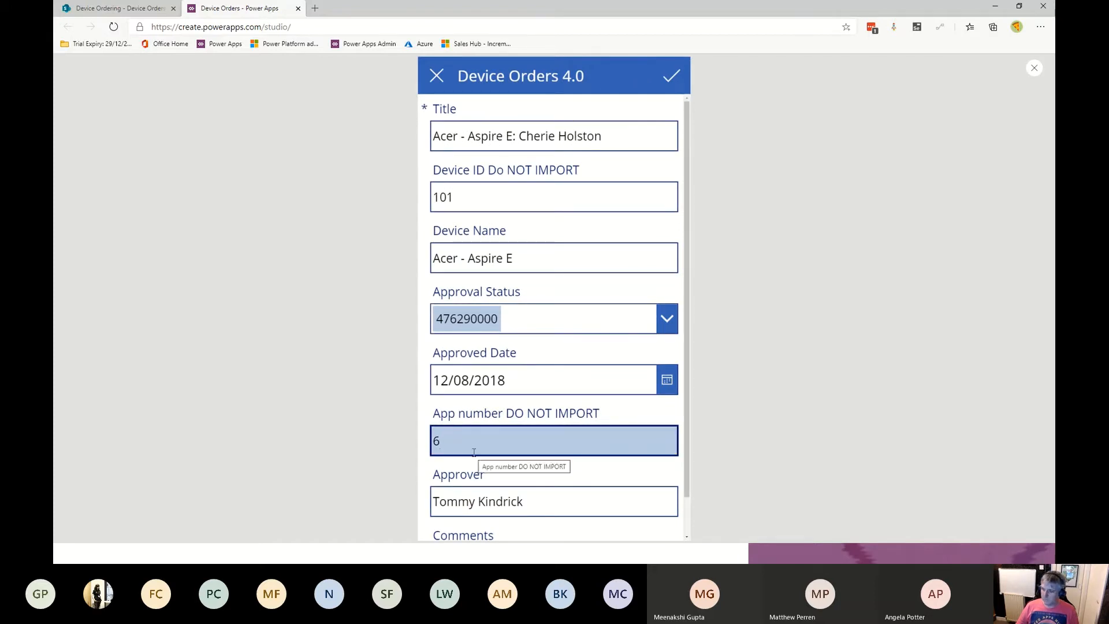
key(BackSpace)
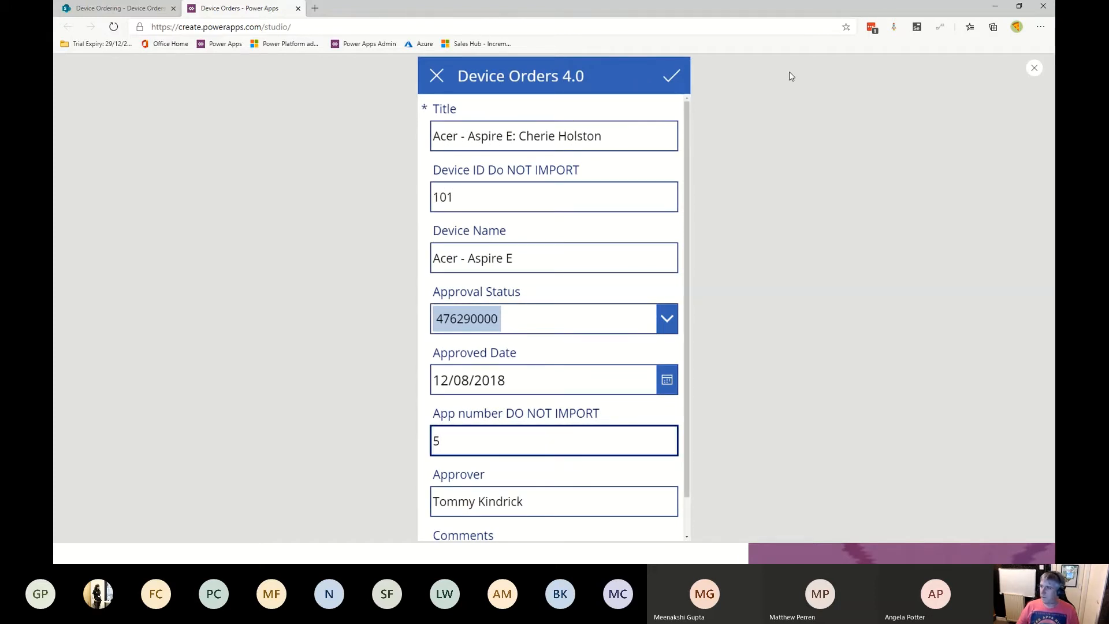
click(668, 76)
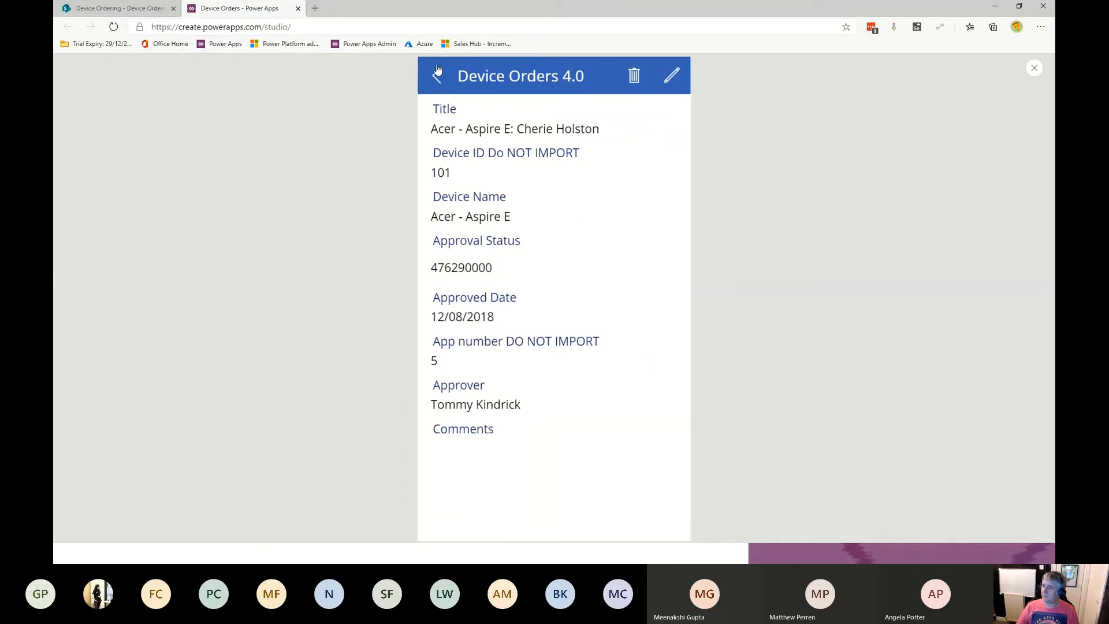
click(436, 76)
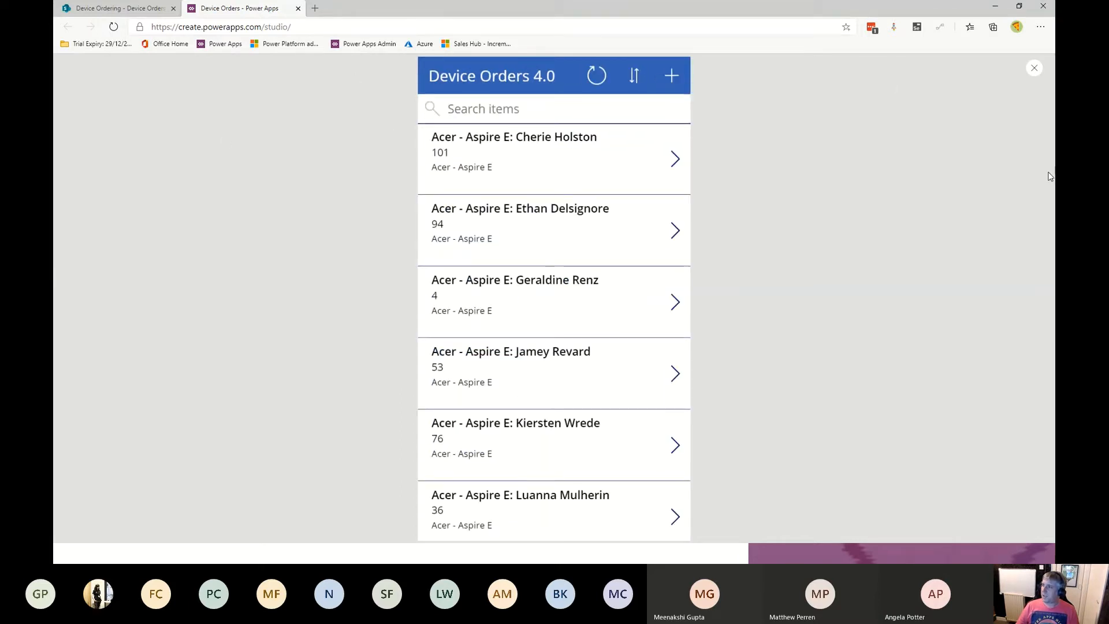
click(1034, 69)
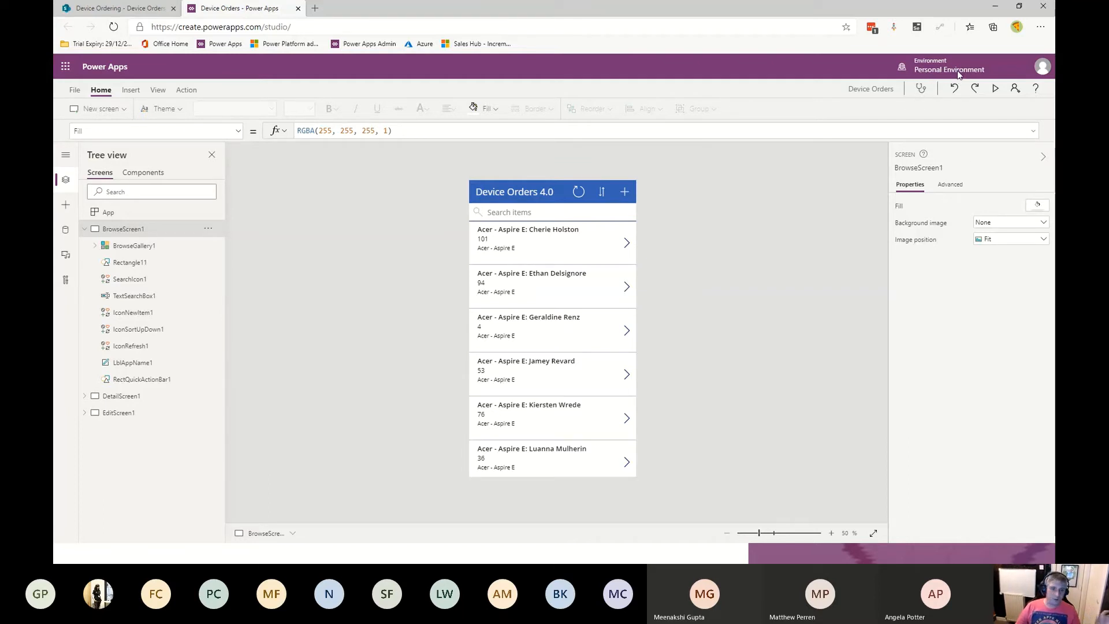
- Examine the Insert and Data panes, searching the data sources for com and clearing the search
click(127, 8)
click(202, 7)
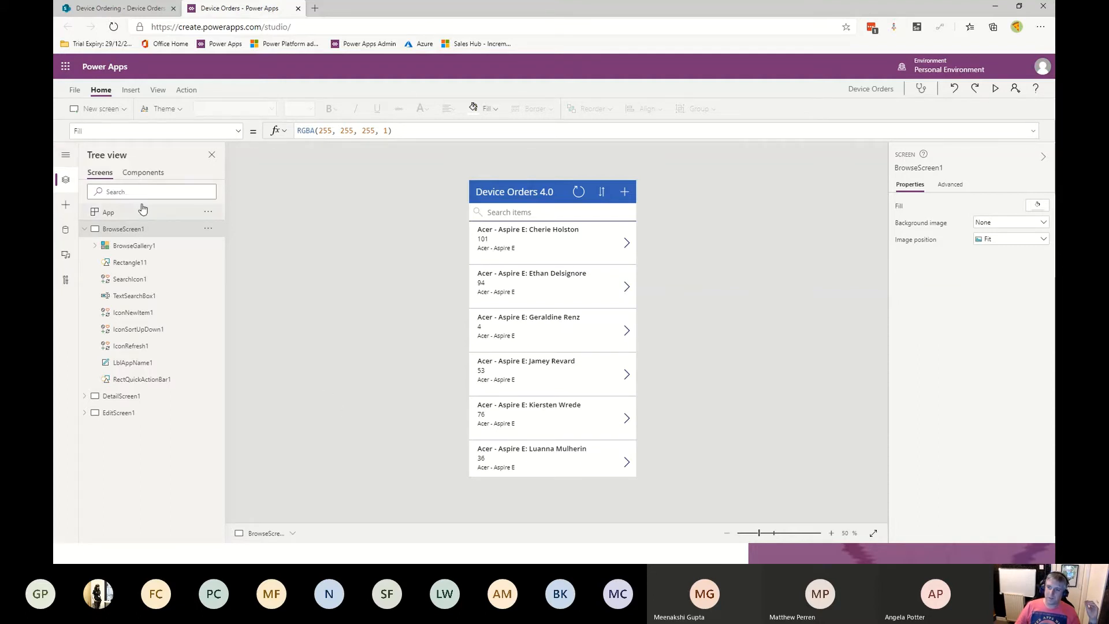
click(65, 207)
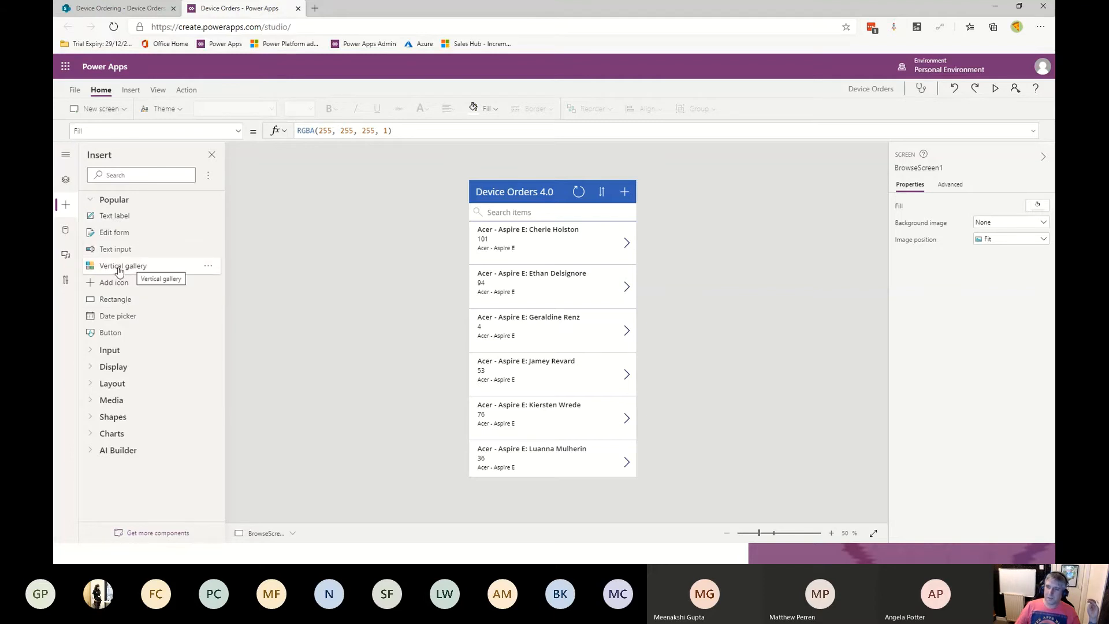
click(66, 227)
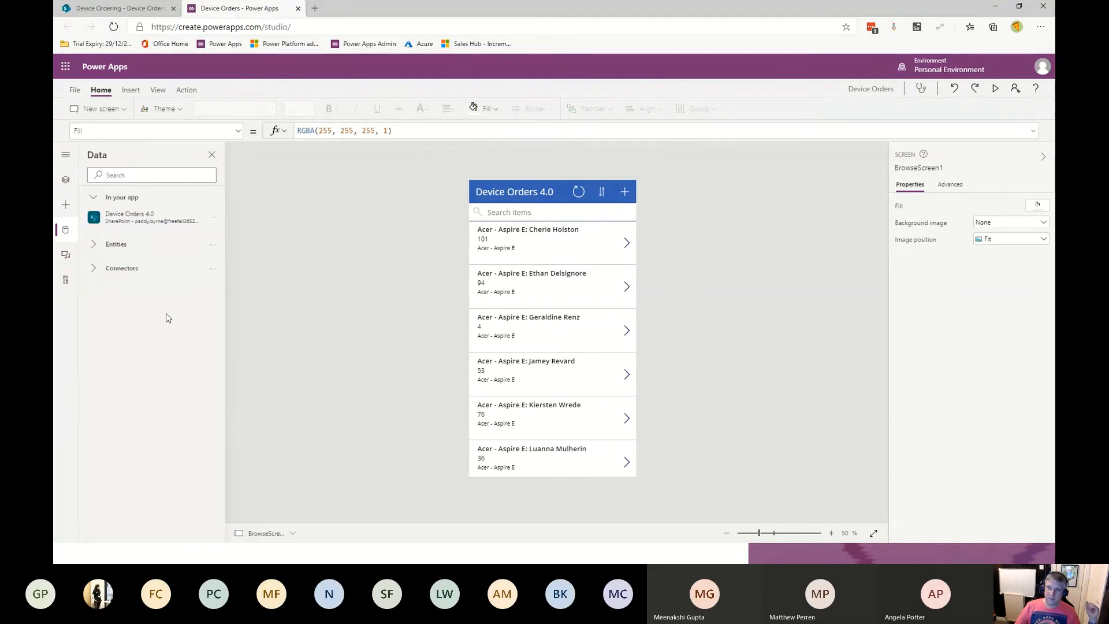
click(93, 270)
click(128, 173)
text(com)
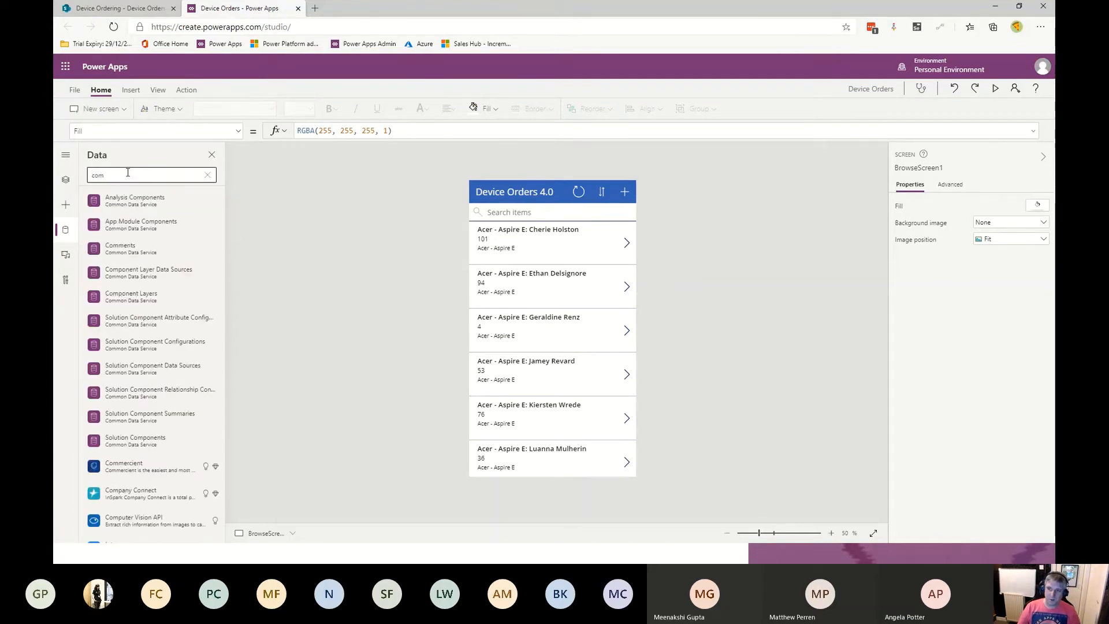
key(BackSpace)
key(BackSpace)
key(BackSpace)
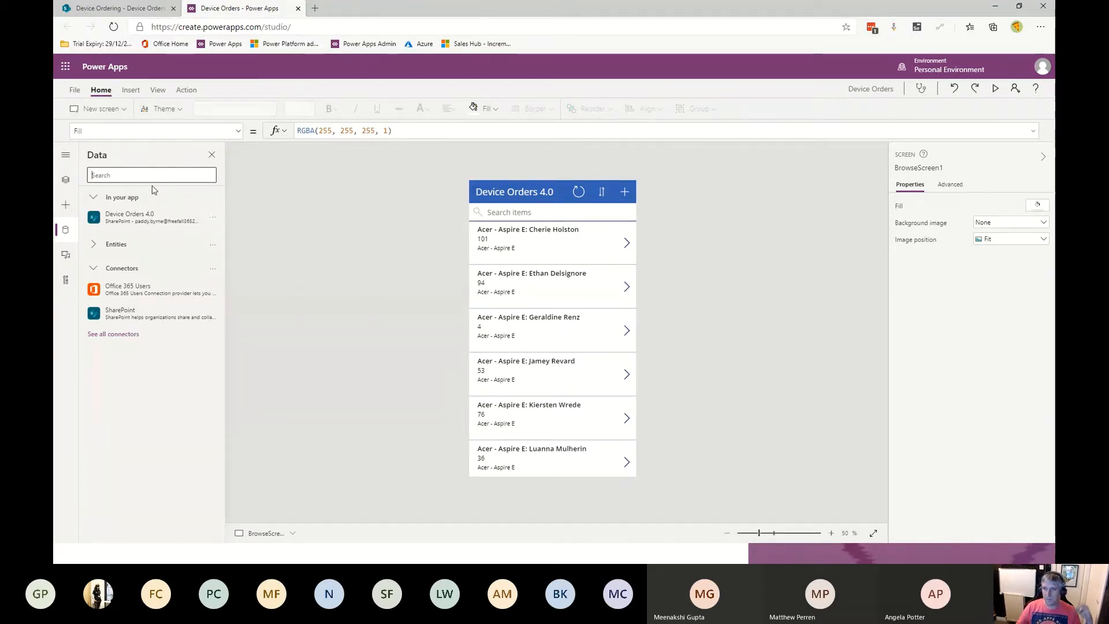
- Examine the Media and Advanced tools panes, then close the side panel
click(63, 255)
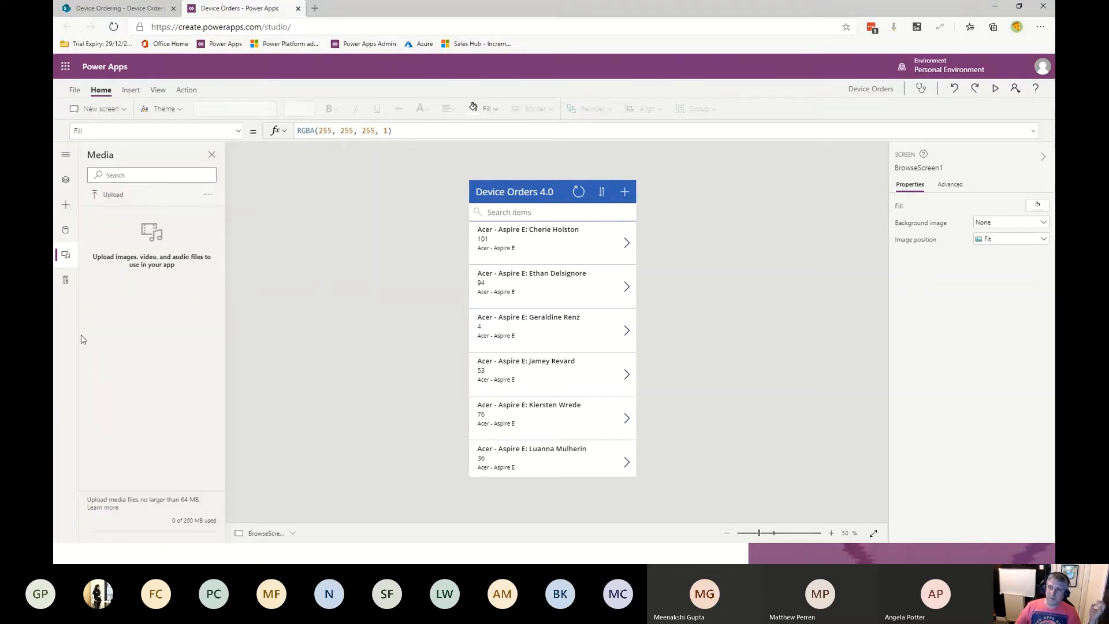
click(64, 283)
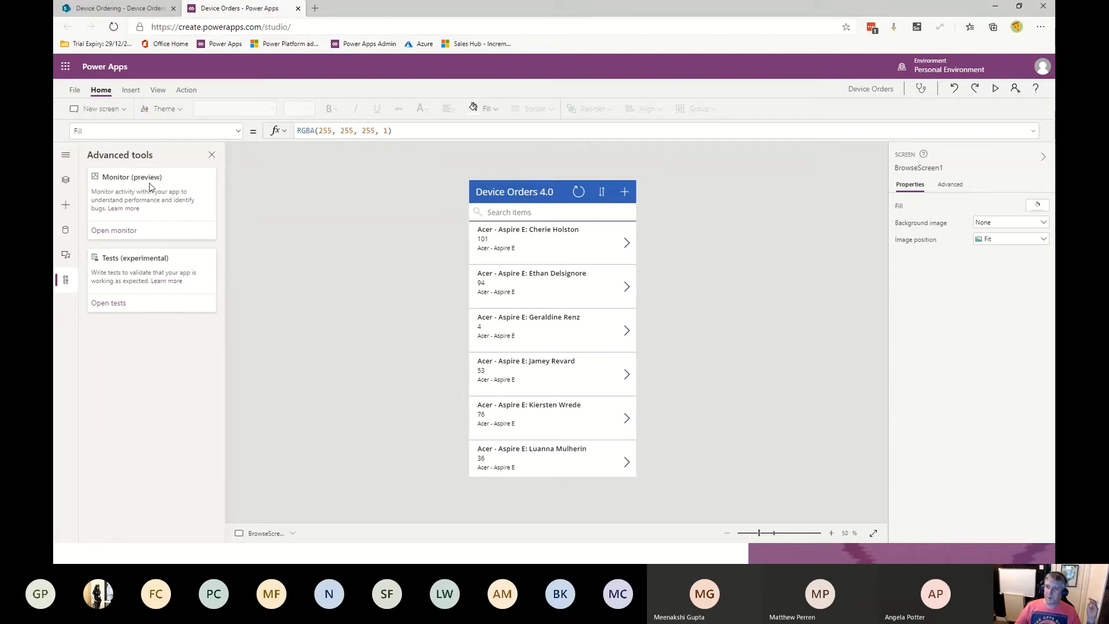
click(66, 155)
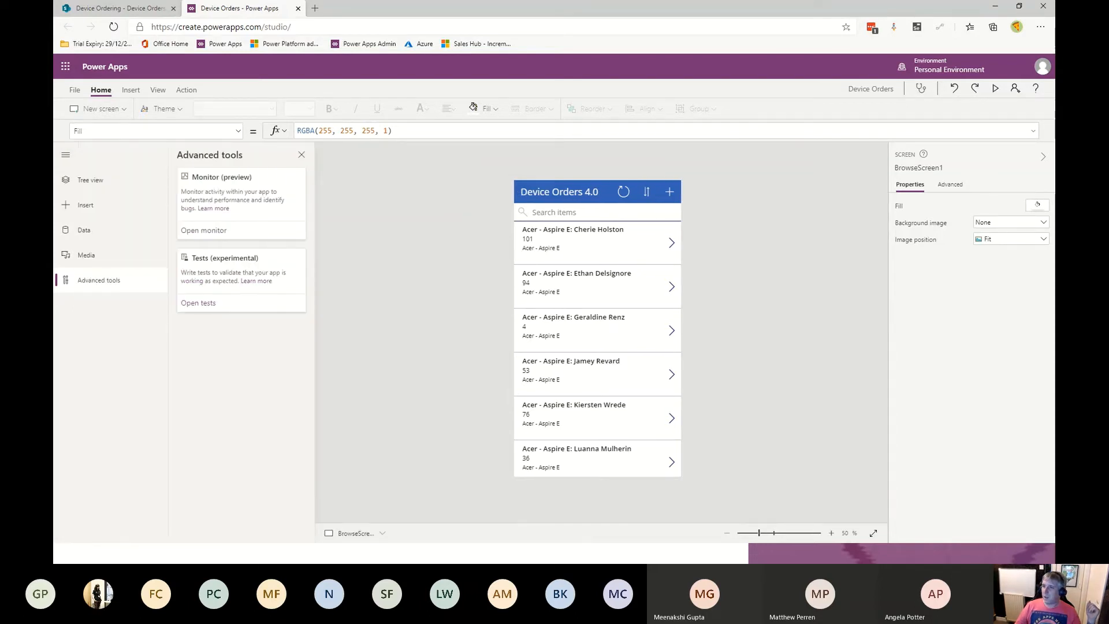
click(301, 154)
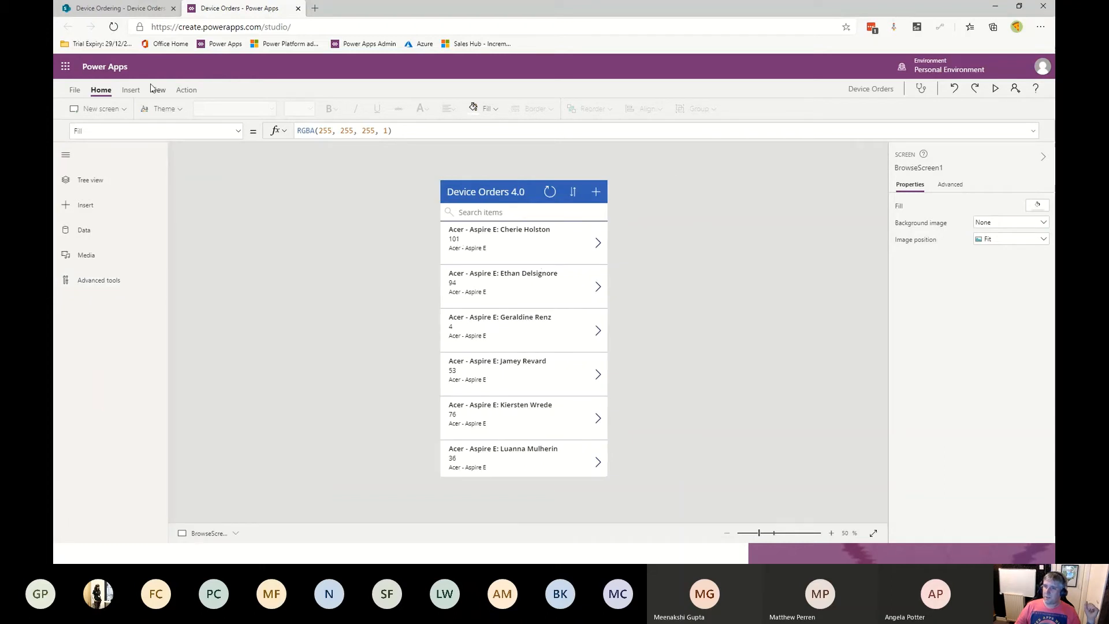
- Insert a label at the bottom-right of the browse screen with the text v1.0
click(129, 91)
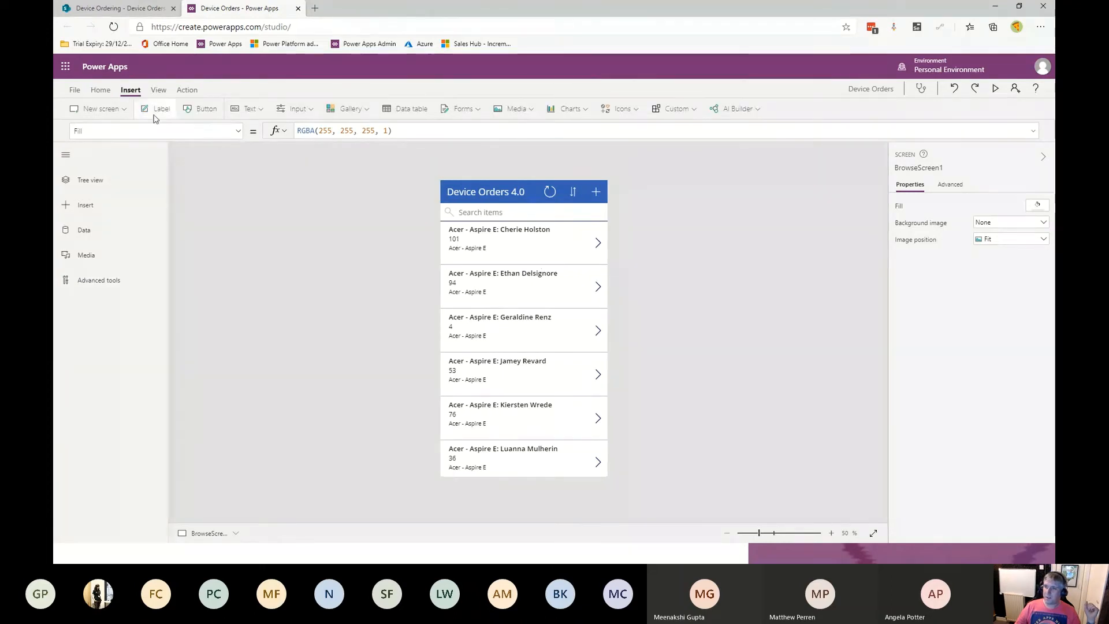
click(157, 110)
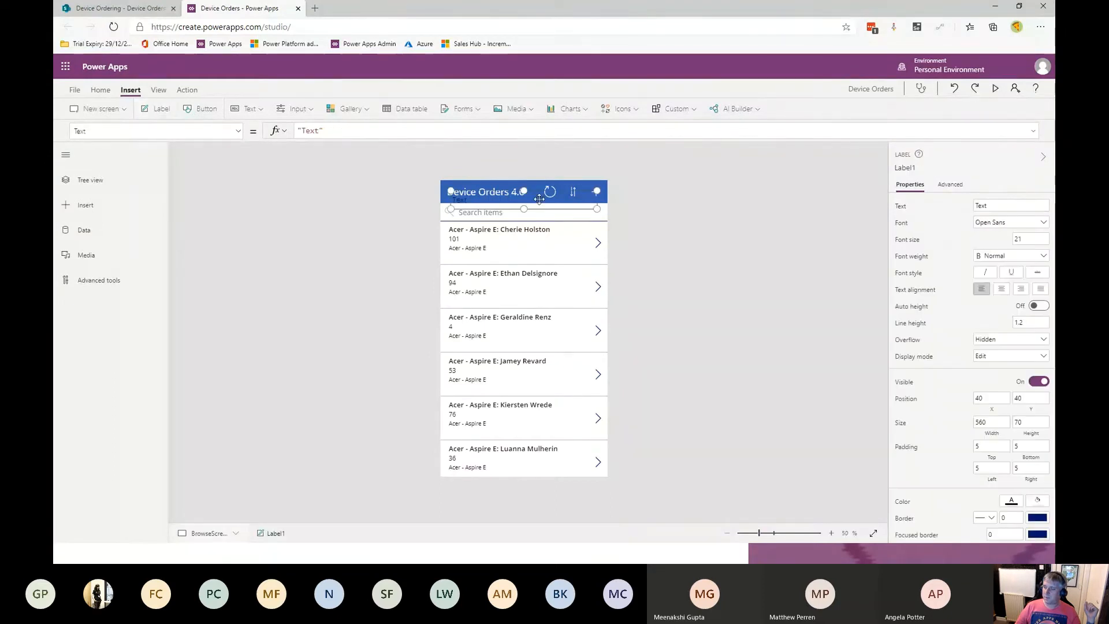
drag(607, 233, 585, 474)
double_click(570, 469)
text(v1.)
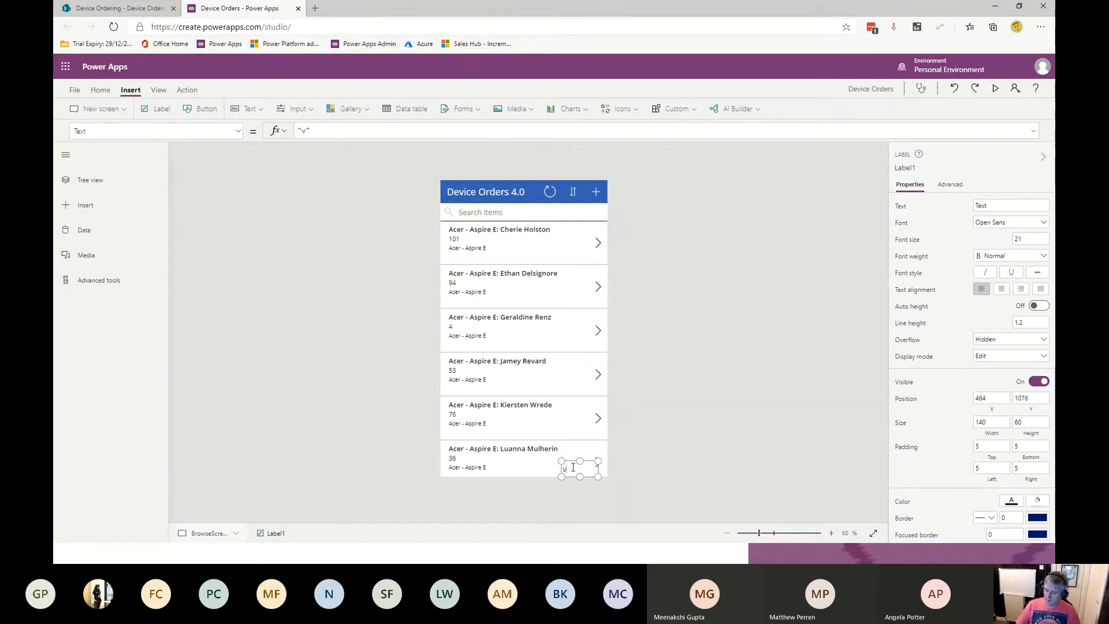
text(0)
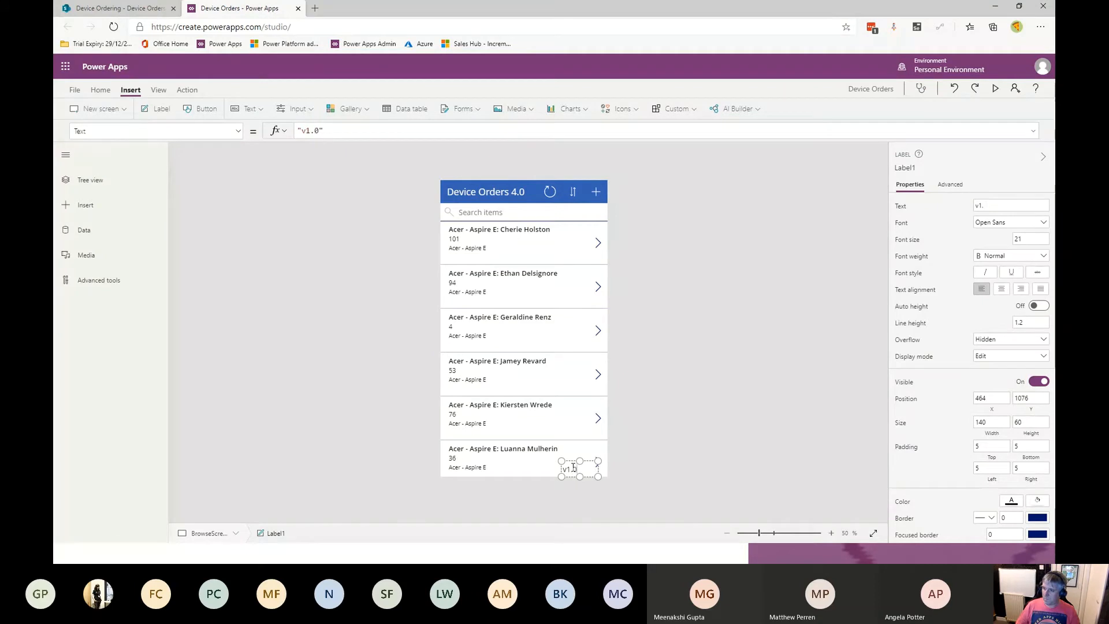
click(710, 163)
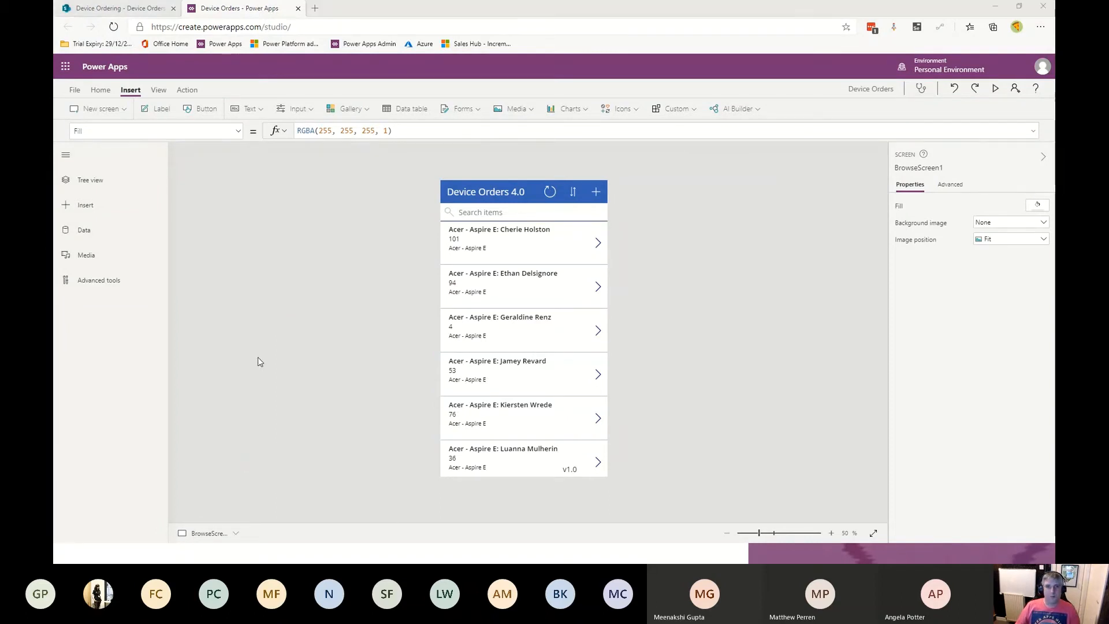
key(alt+Tab)
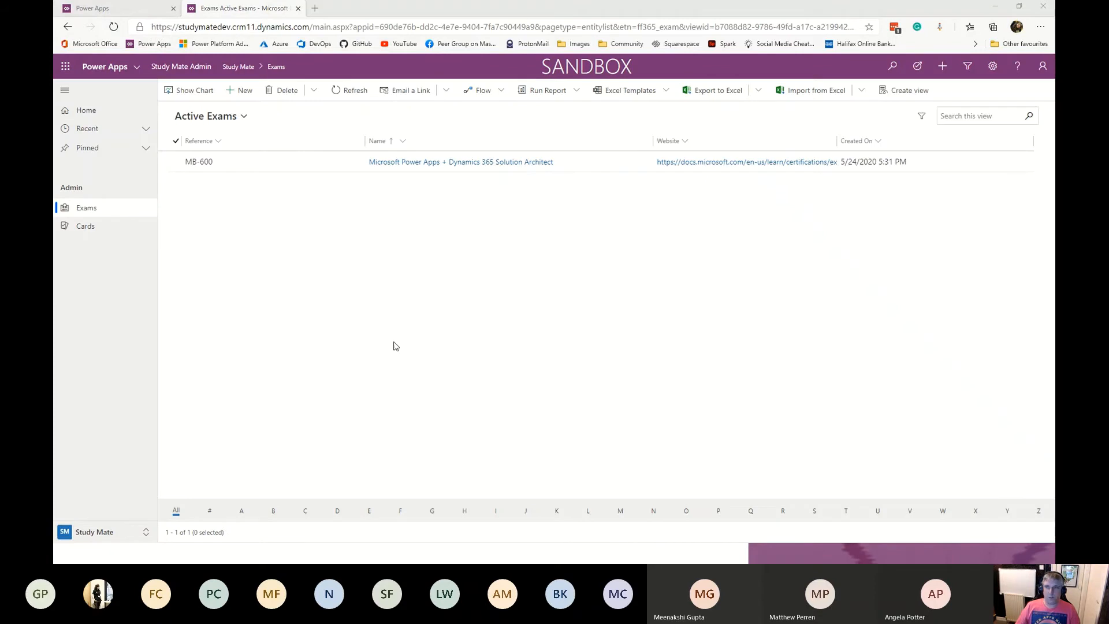
key(alt+Tab)
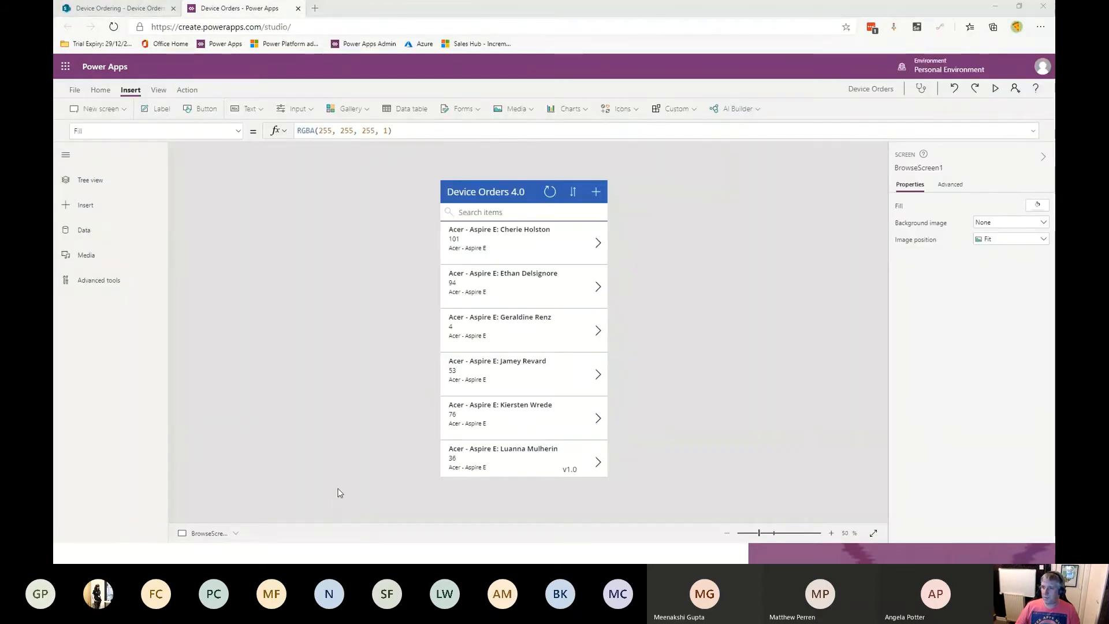
- Return to the Device Procurement solution and dismiss the model-driven app creation notice
key(alt+Tab)
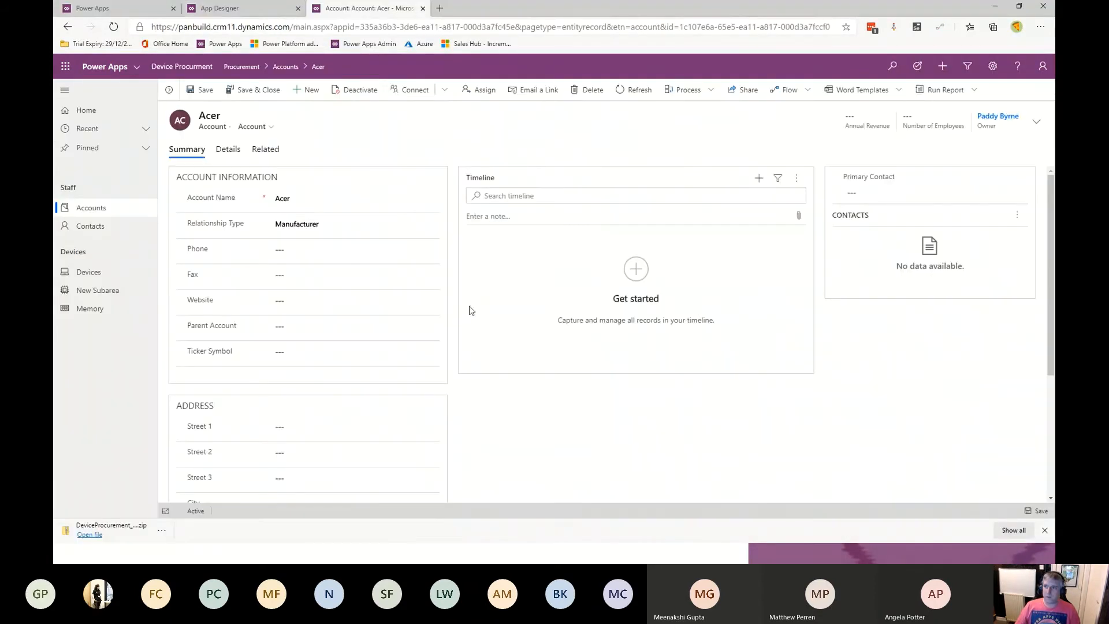
click(217, 8)
click(104, 8)
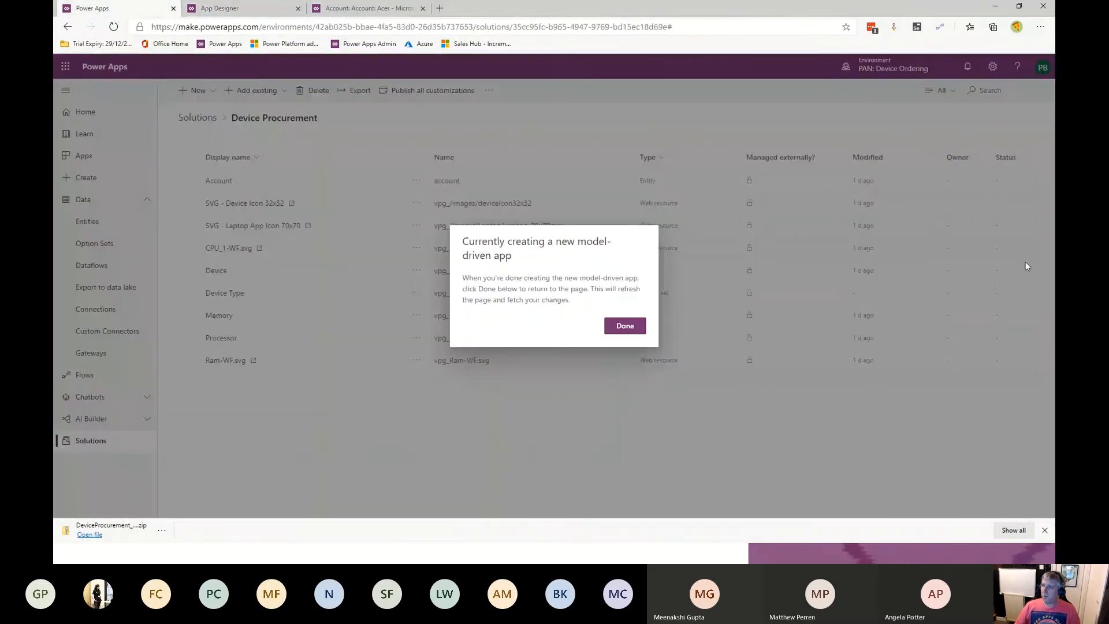
click(626, 326)
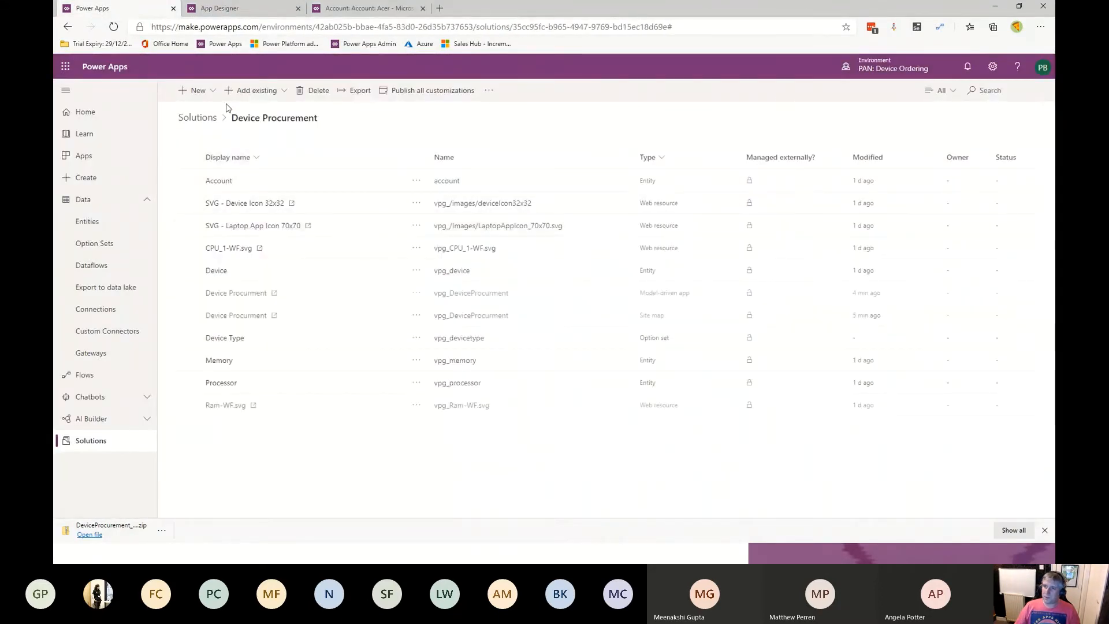
- Create a new phone form factor canvas app from within the solution
click(211, 91)
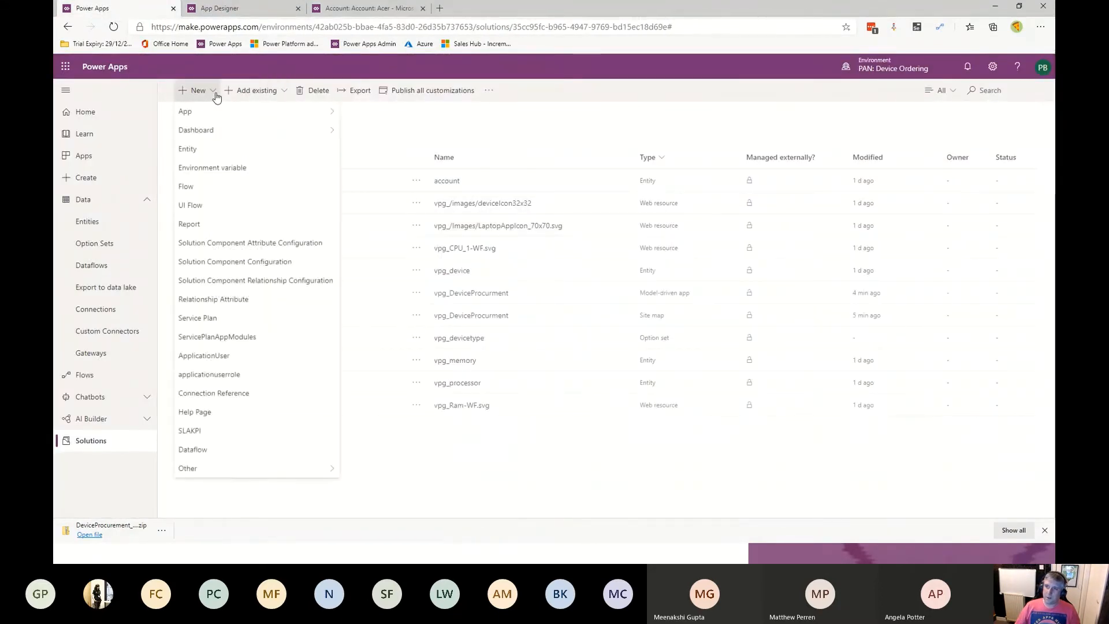
mouse_move(216, 116)
mouse_move(391, 117)
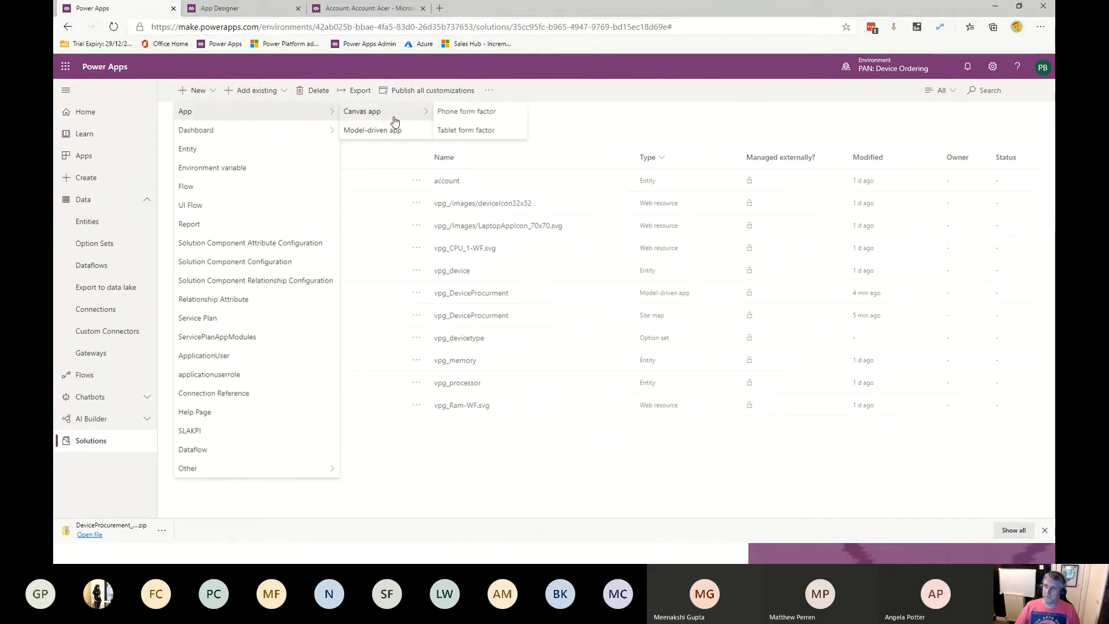
click(498, 117)
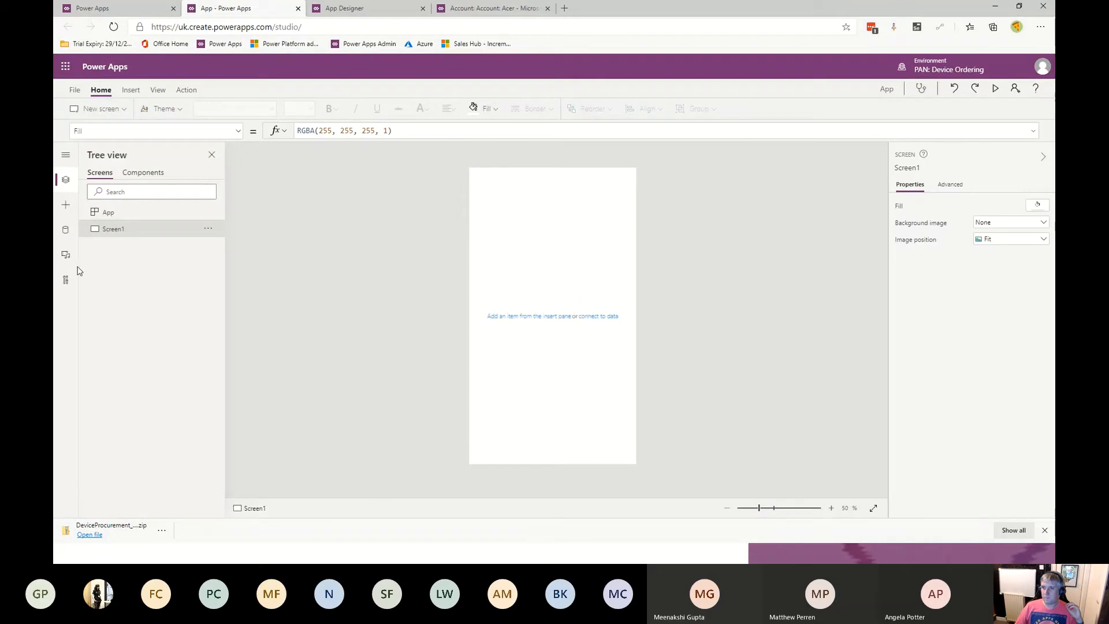
- Browse the new app's data connectors, opening the SharePoint connection list
click(65, 233)
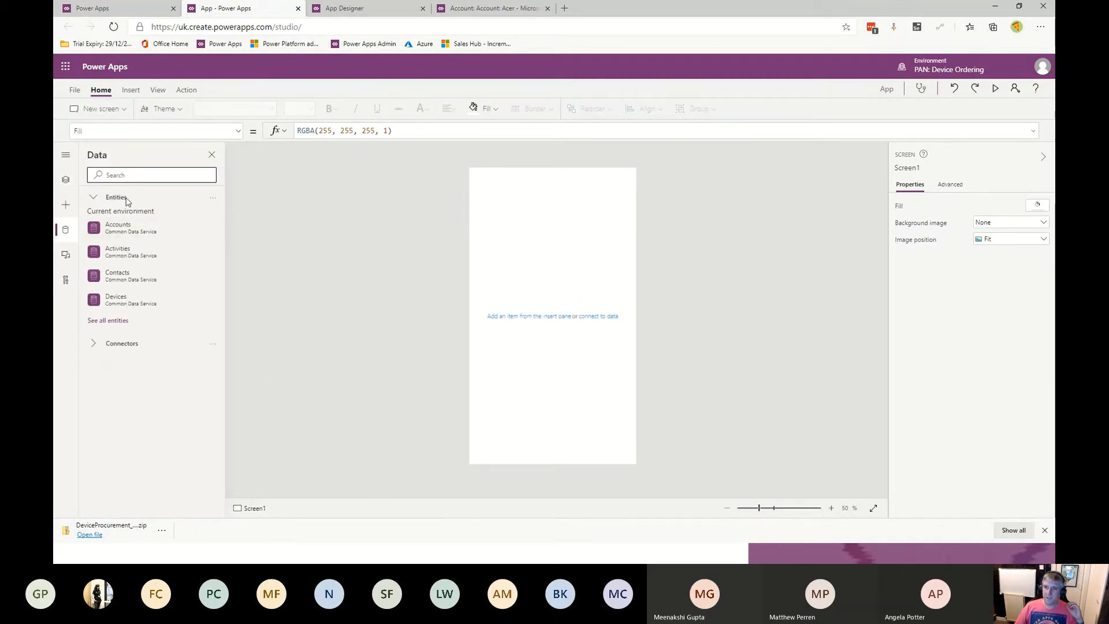
click(93, 343)
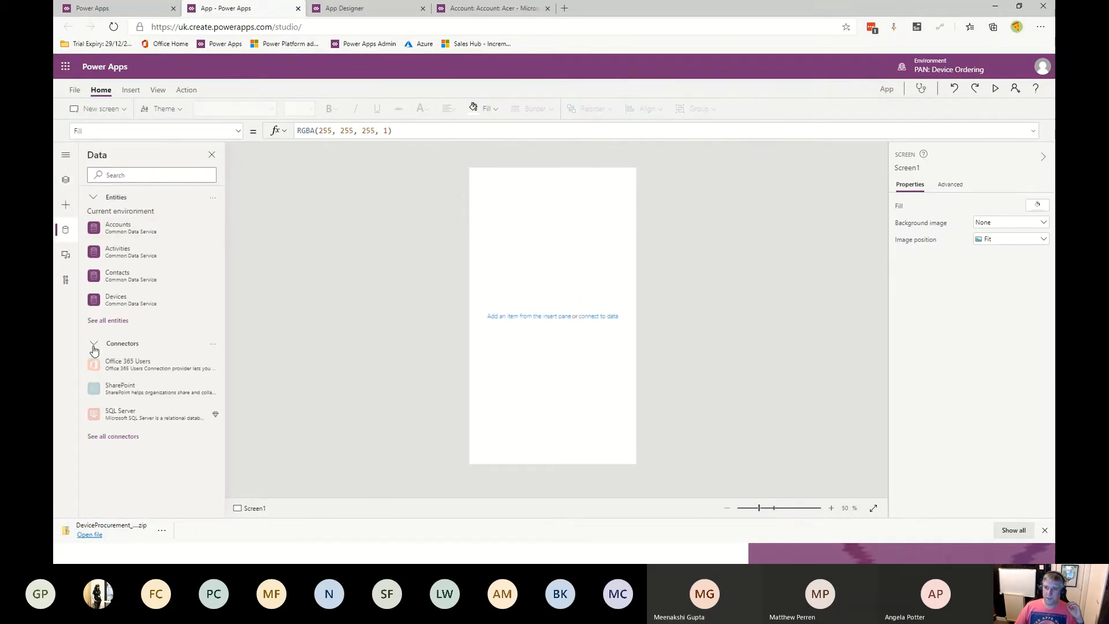
click(138, 393)
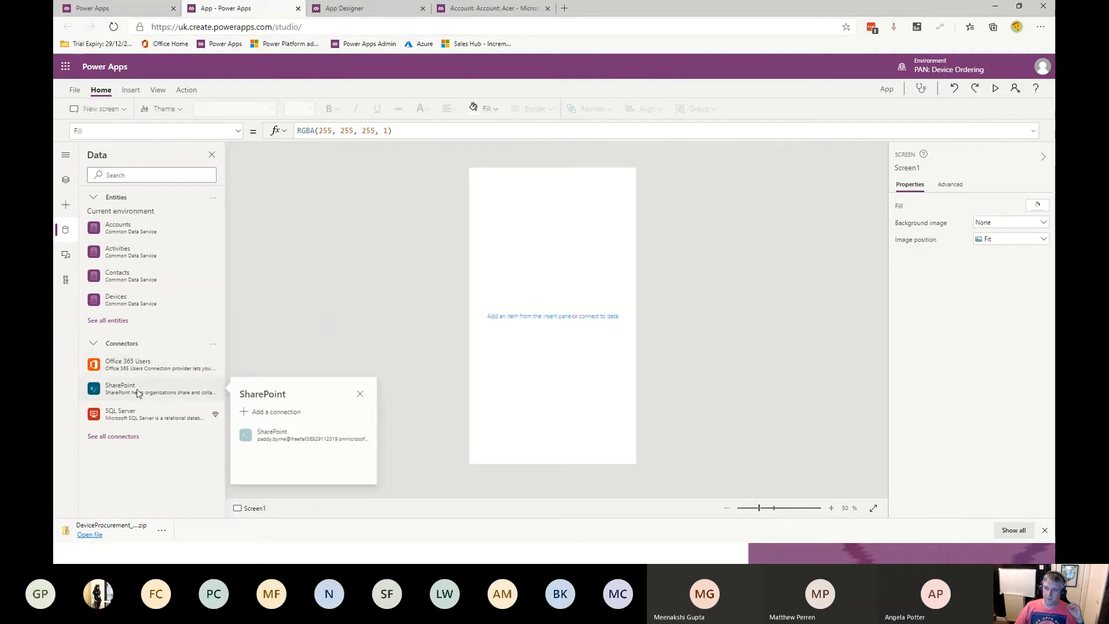
click(240, 192)
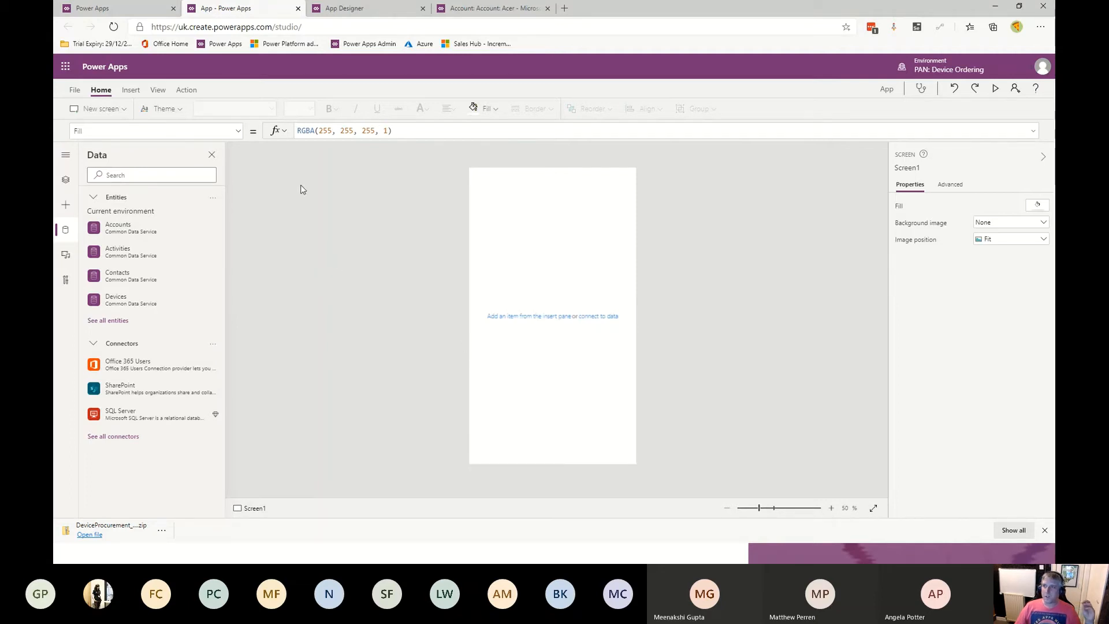
- Close the unsaved canvas app tab, leaving the site and dismissing the creation notice
click(297, 9)
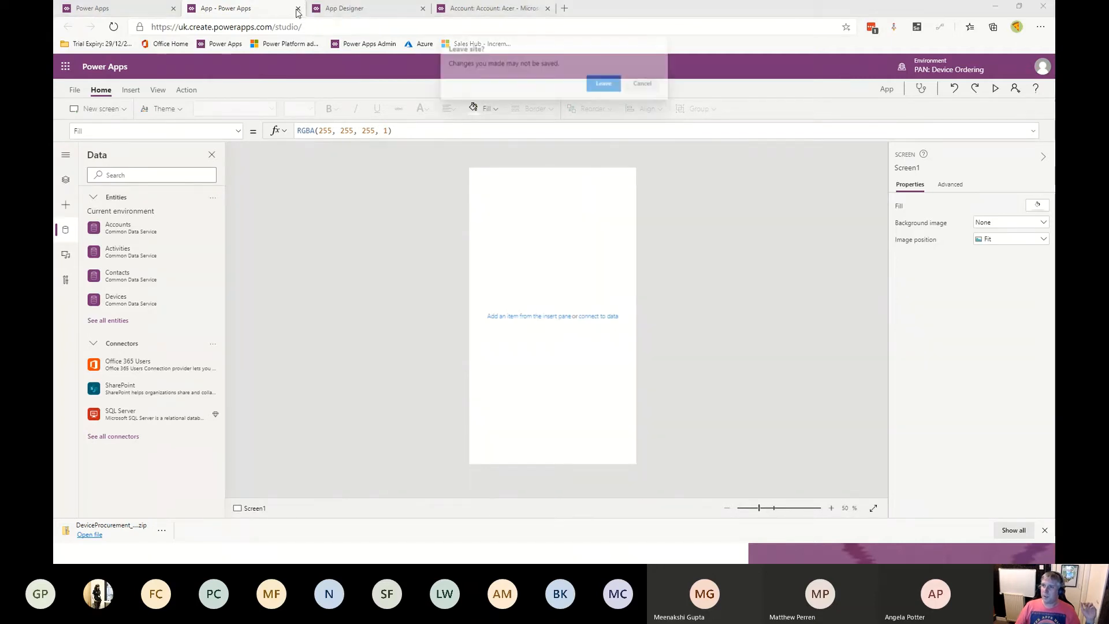
click(601, 89)
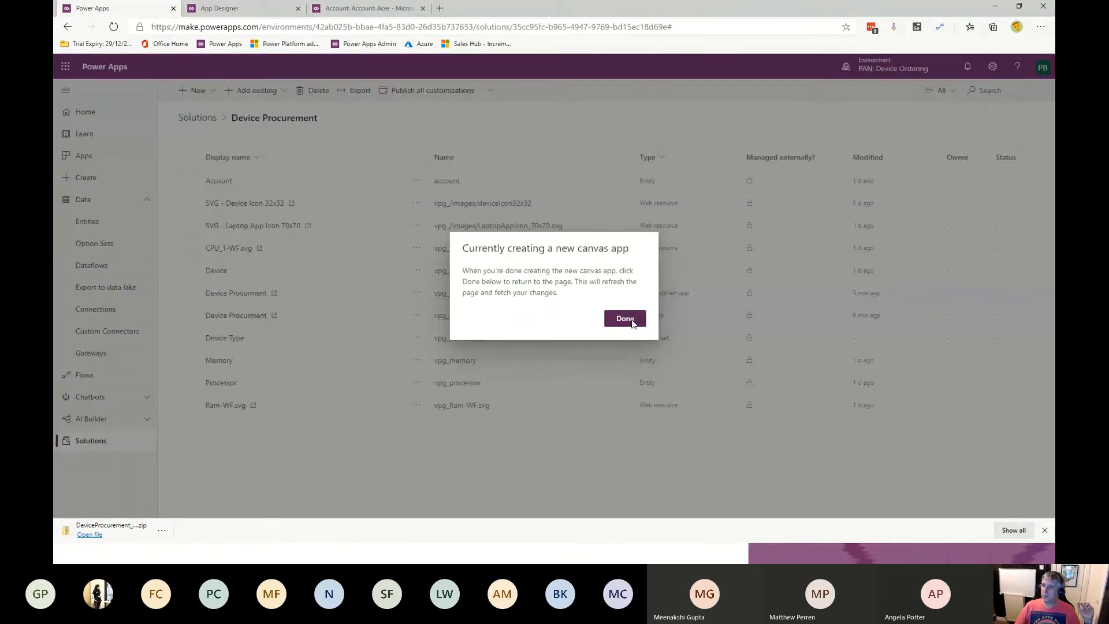
click(624, 318)
- Save and close the Device Procurement model-driven app in App Designer, returning to the solution
click(254, 9)
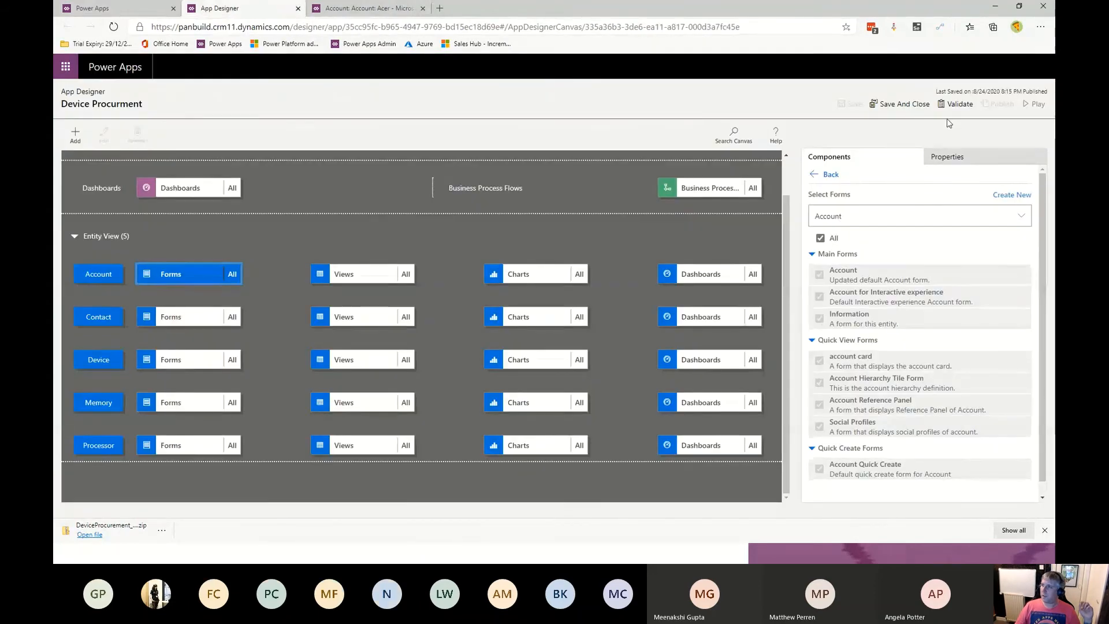
click(900, 104)
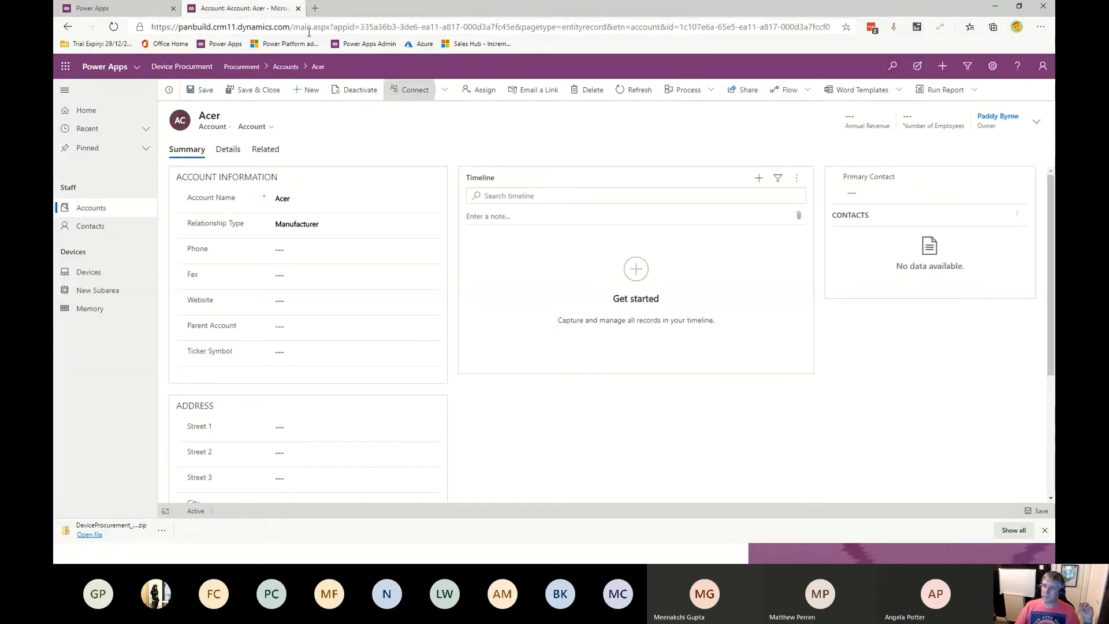
click(129, 12)
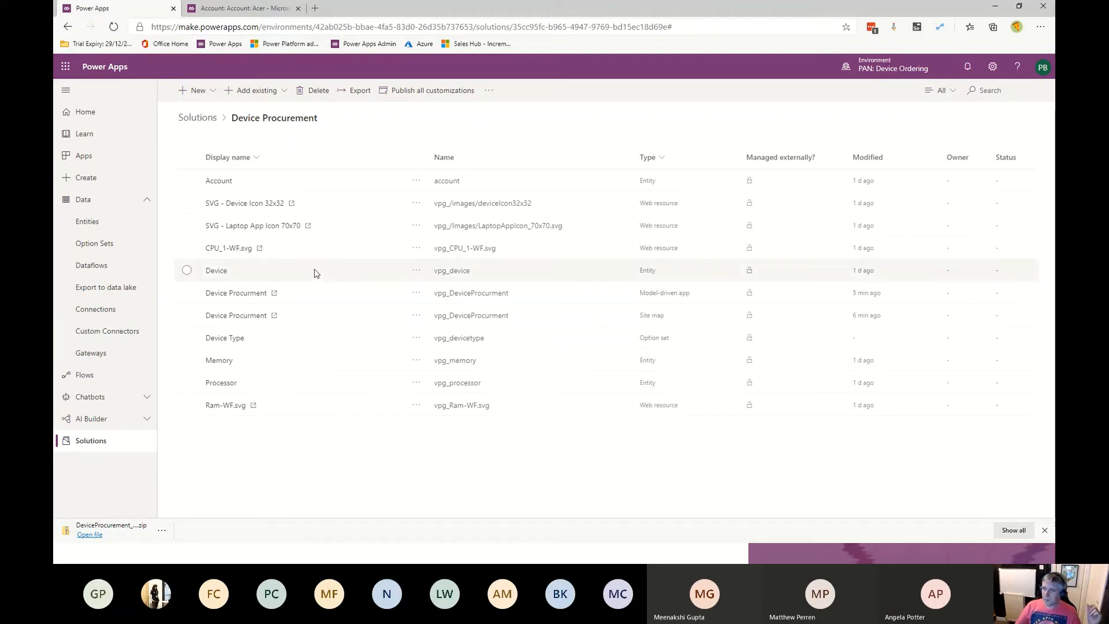
- Open the Device entity's main Device form from the solution
click(217, 271)
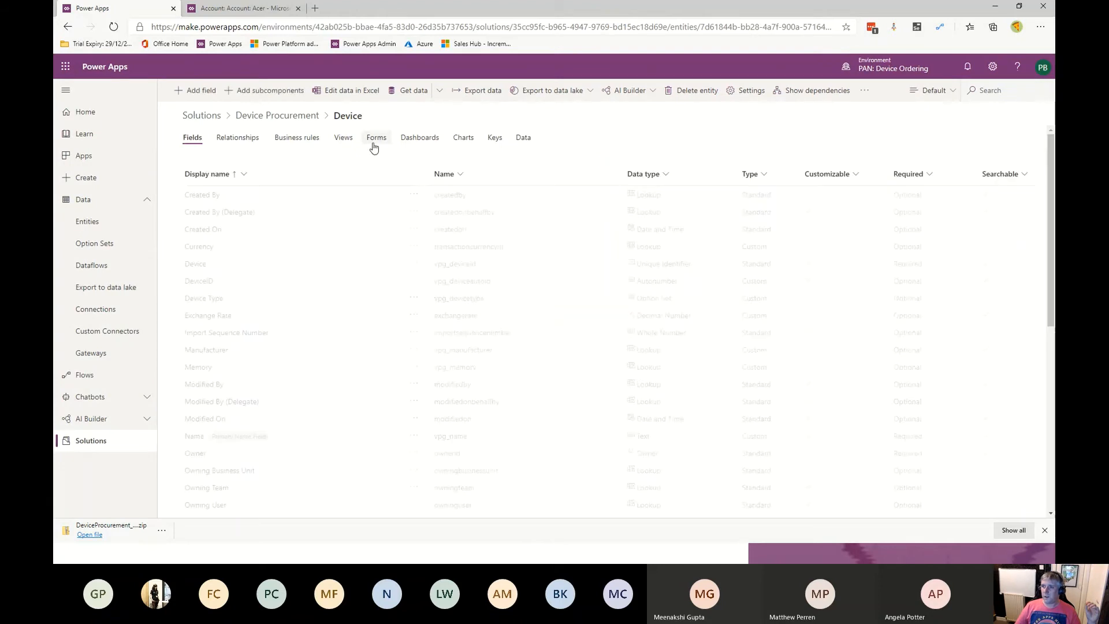
click(376, 139)
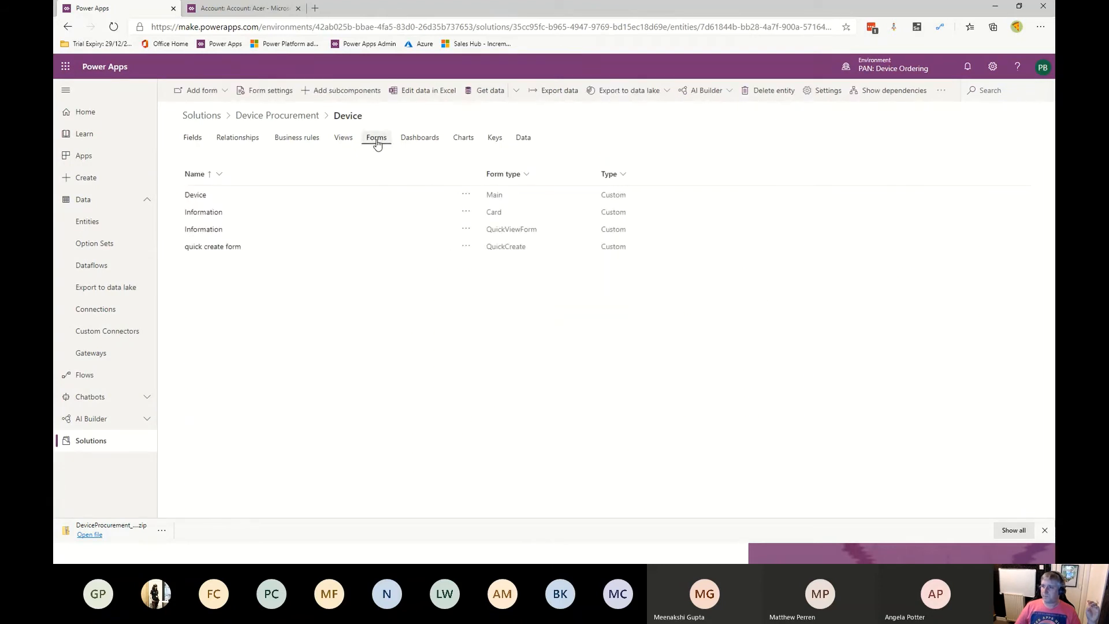
click(196, 196)
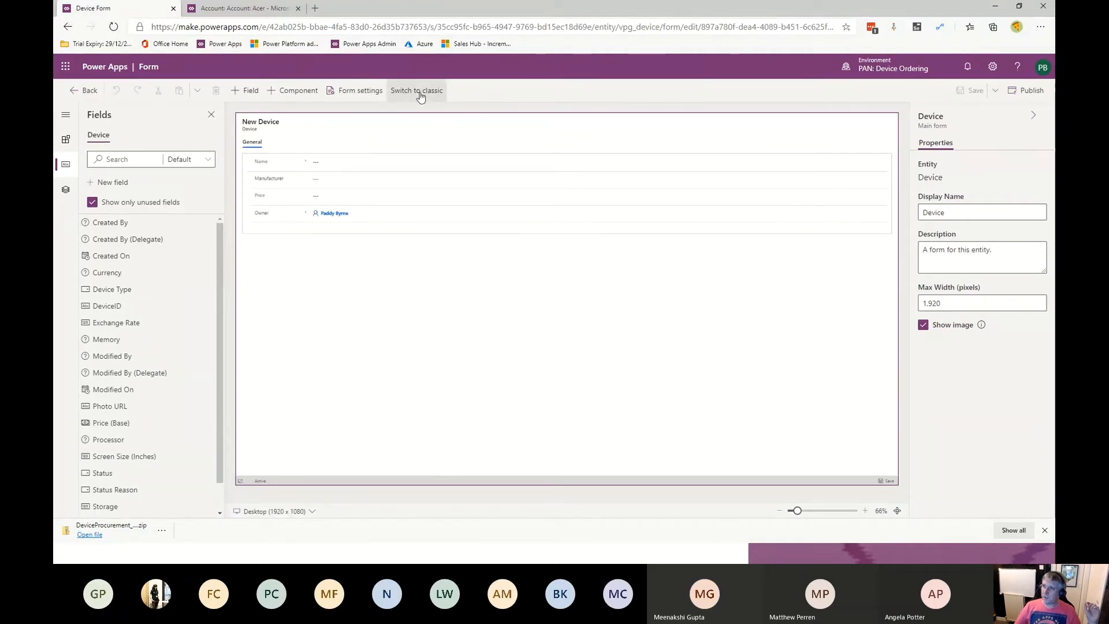
- Switch the form editor to classic and insert a three-column tab below General
click(420, 93)
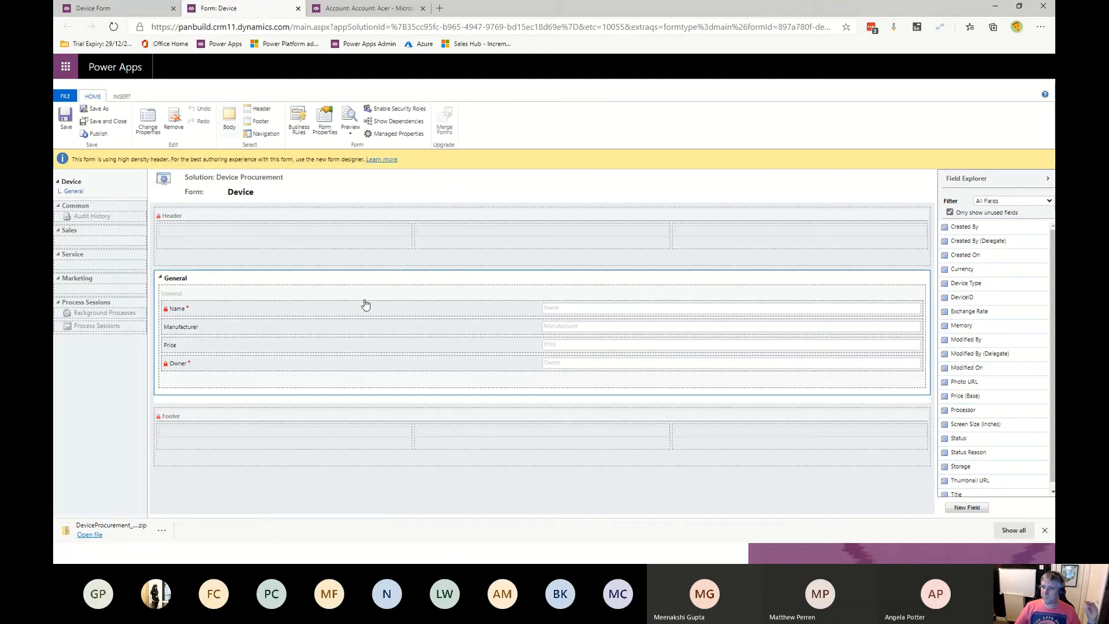
click(121, 97)
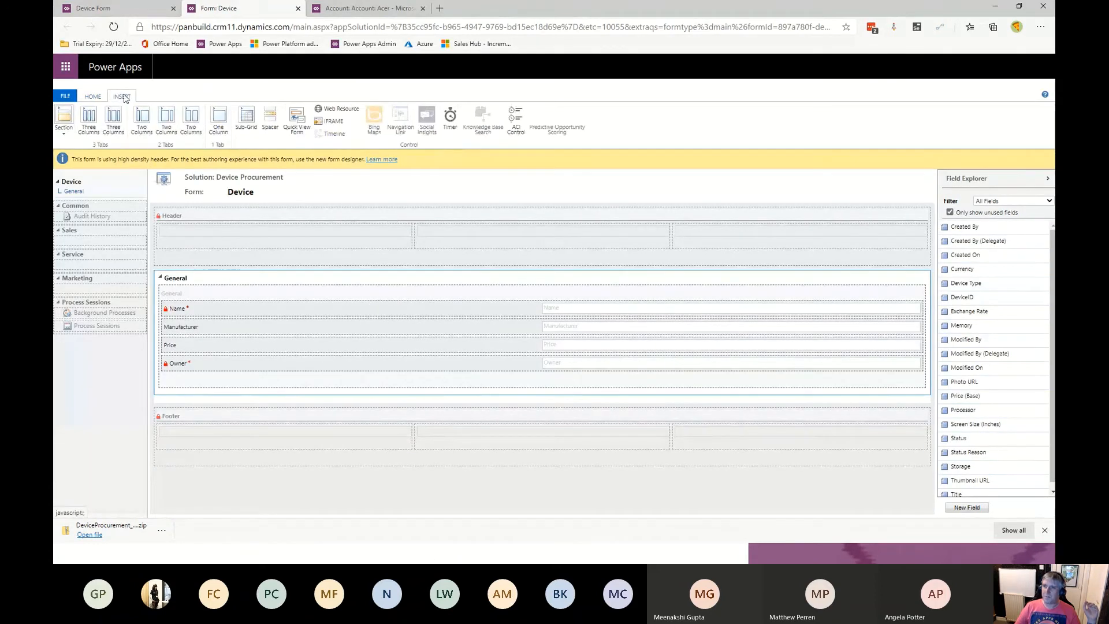
click(89, 134)
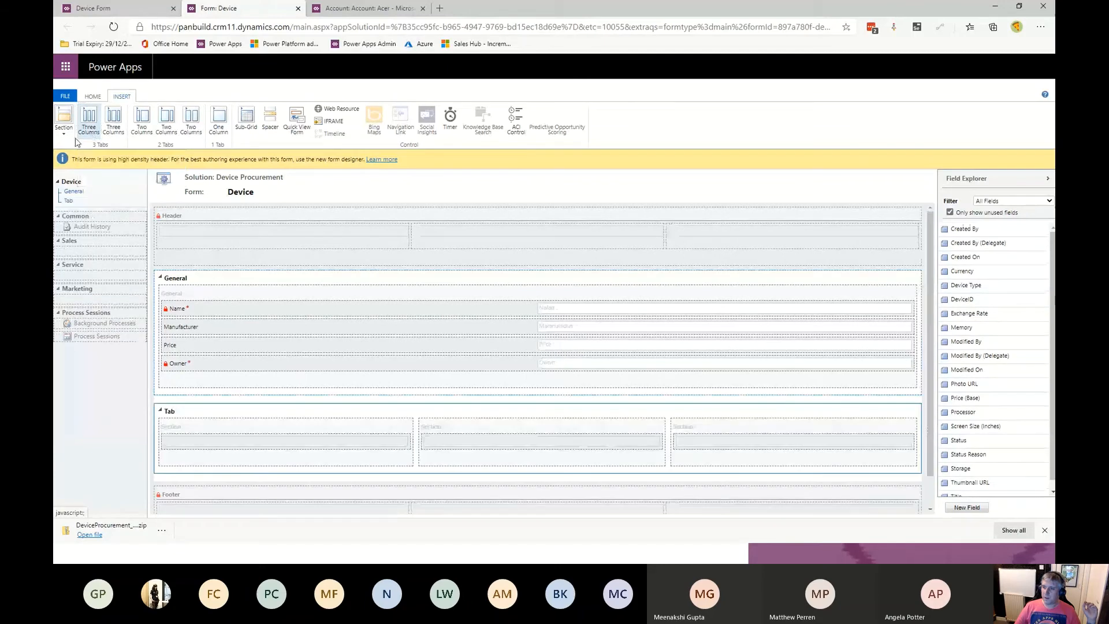
- Add the Title field to the first section of the new tab
click(227, 438)
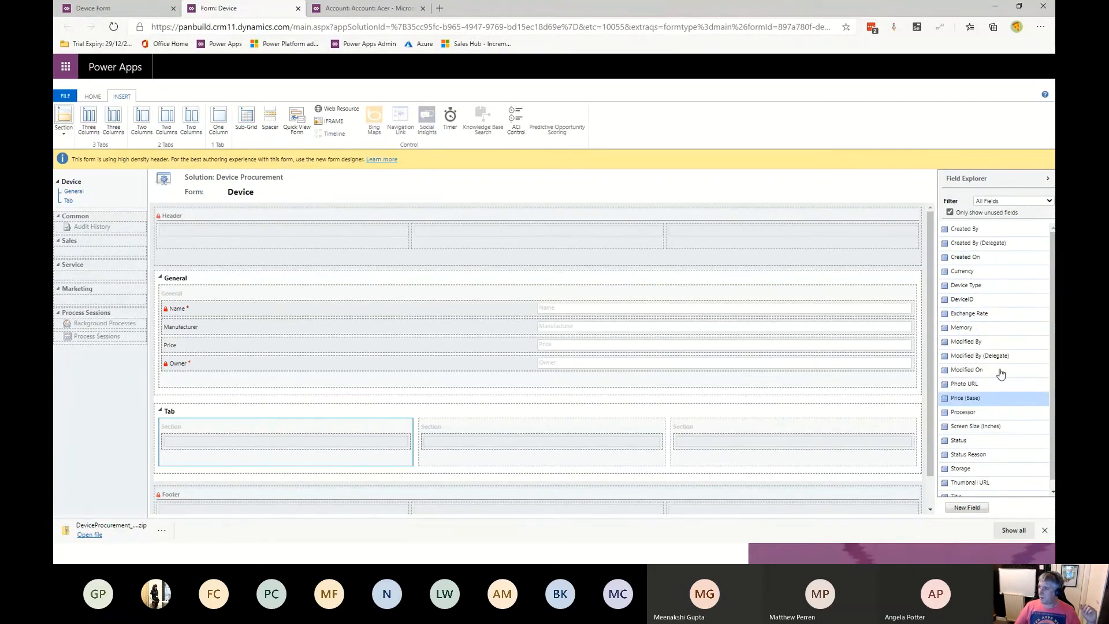
scroll(986, 321, down, 1)
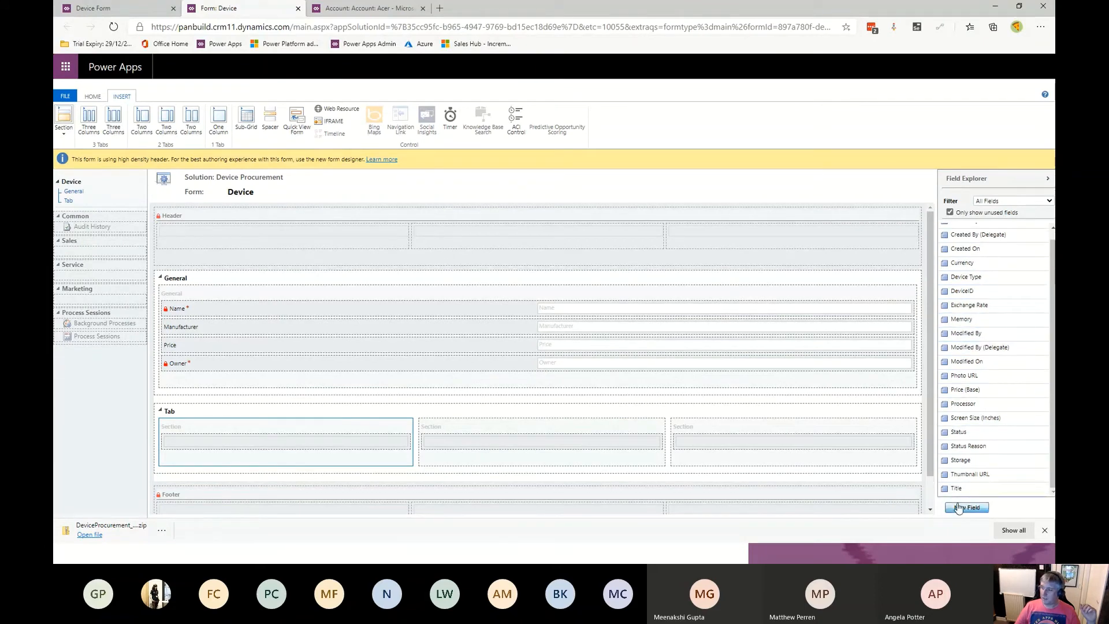
drag(963, 489, 282, 412)
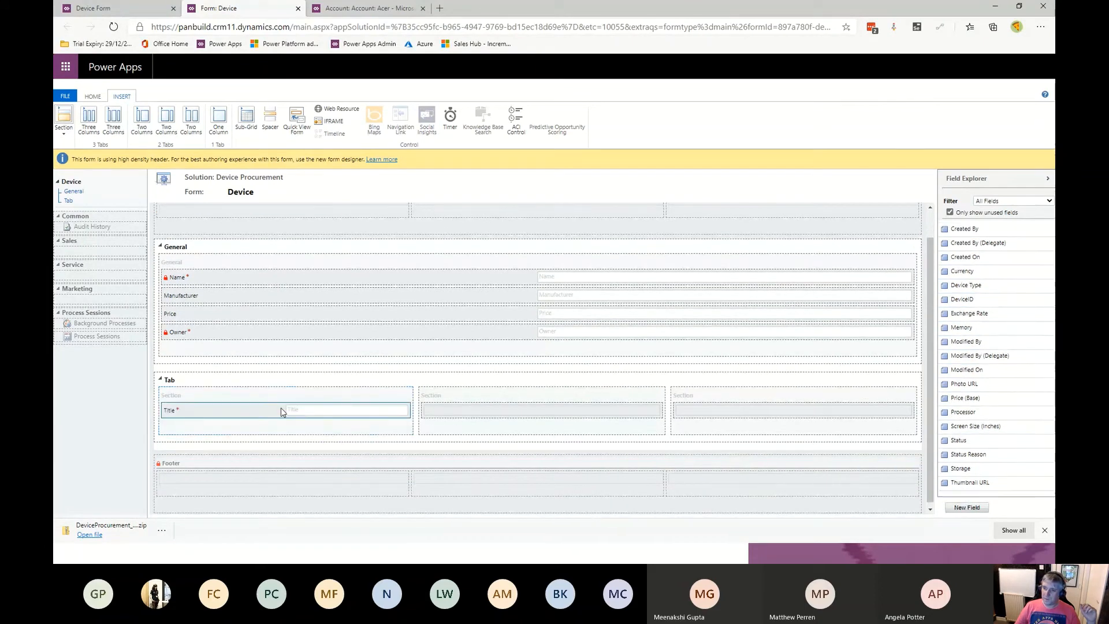
- Add a Canvas app custom control to the Title field's properties
double_click(227, 411)
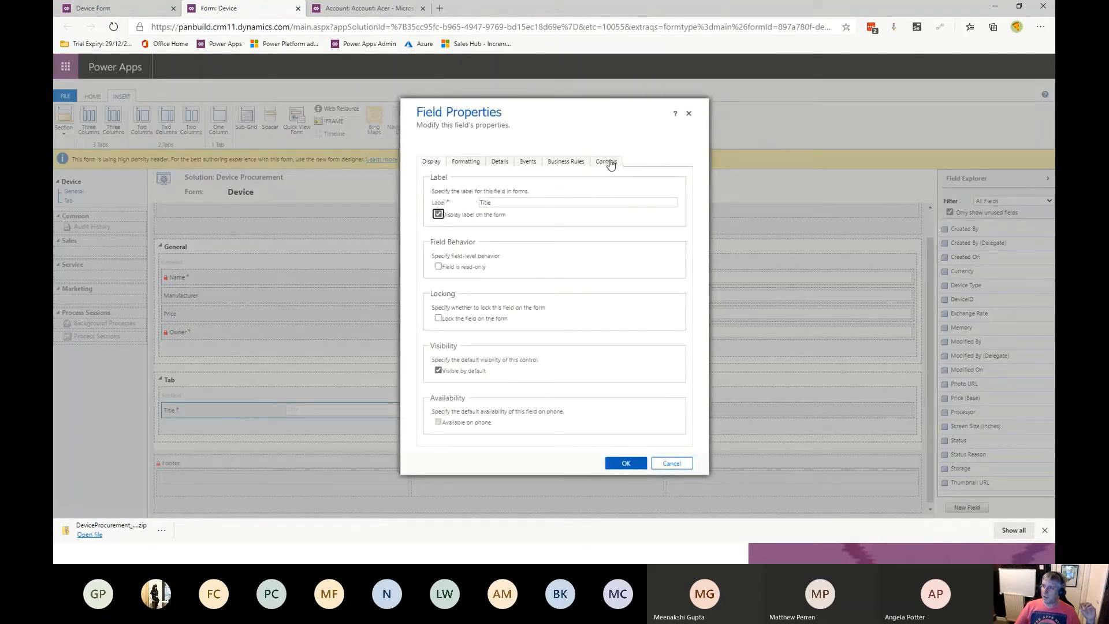
click(611, 164)
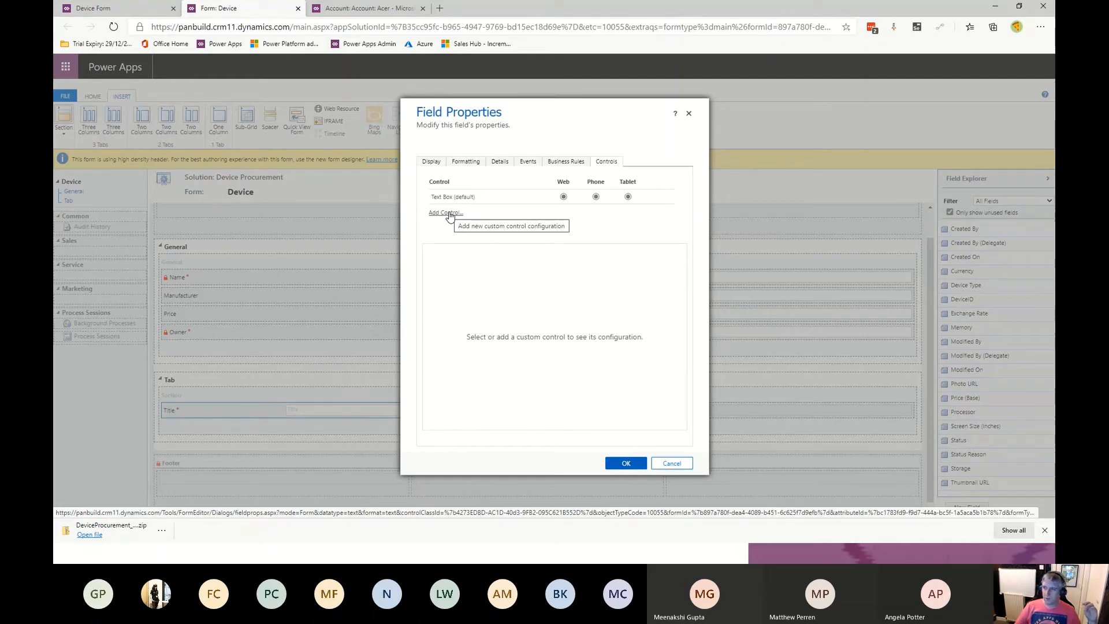
click(450, 214)
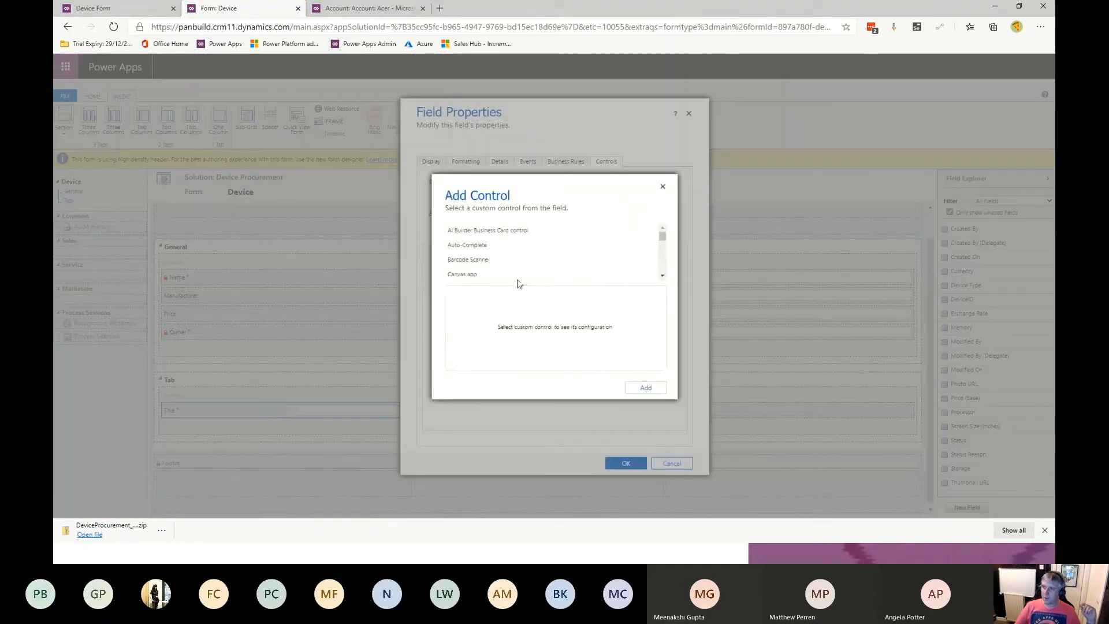
click(463, 275)
click(651, 394)
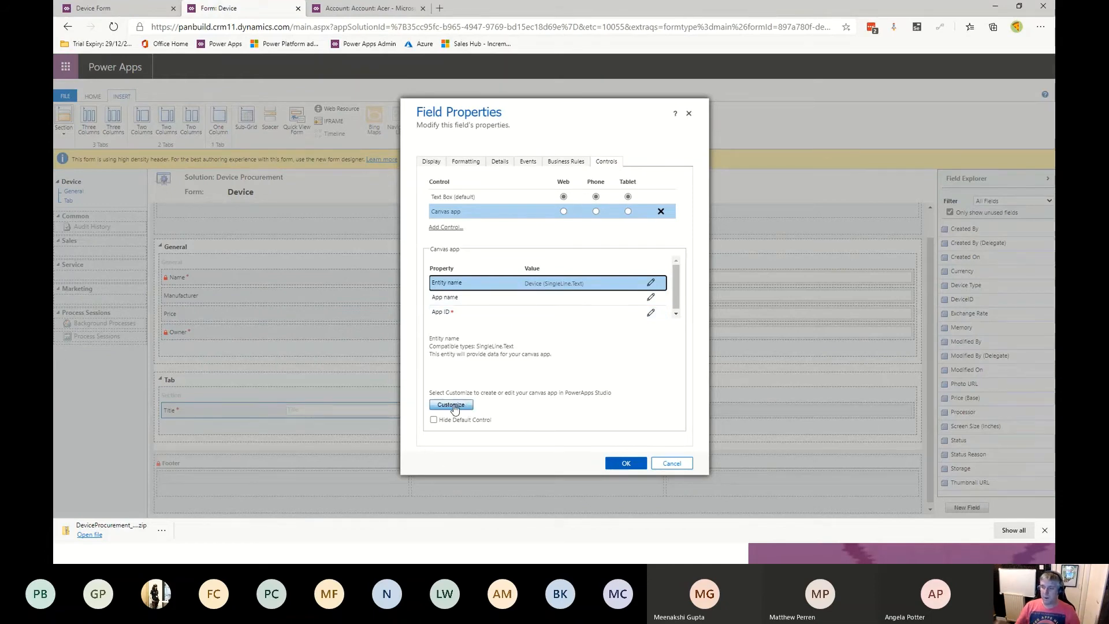
- Enable the Canvas app control for web, phone and tablet, then open it for customization
click(563, 212)
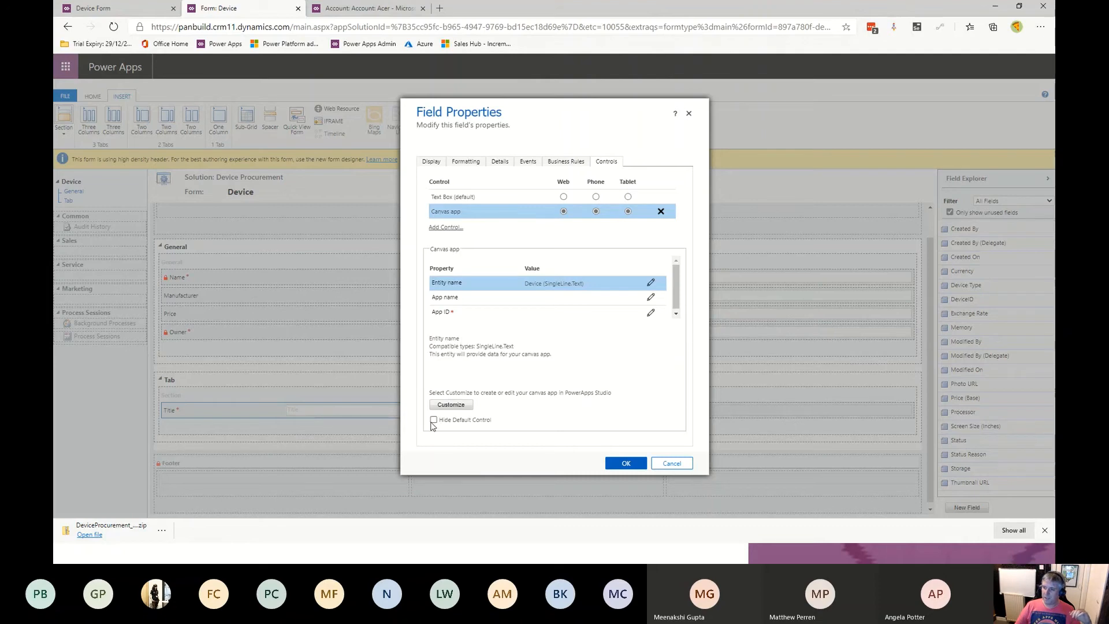
click(454, 406)
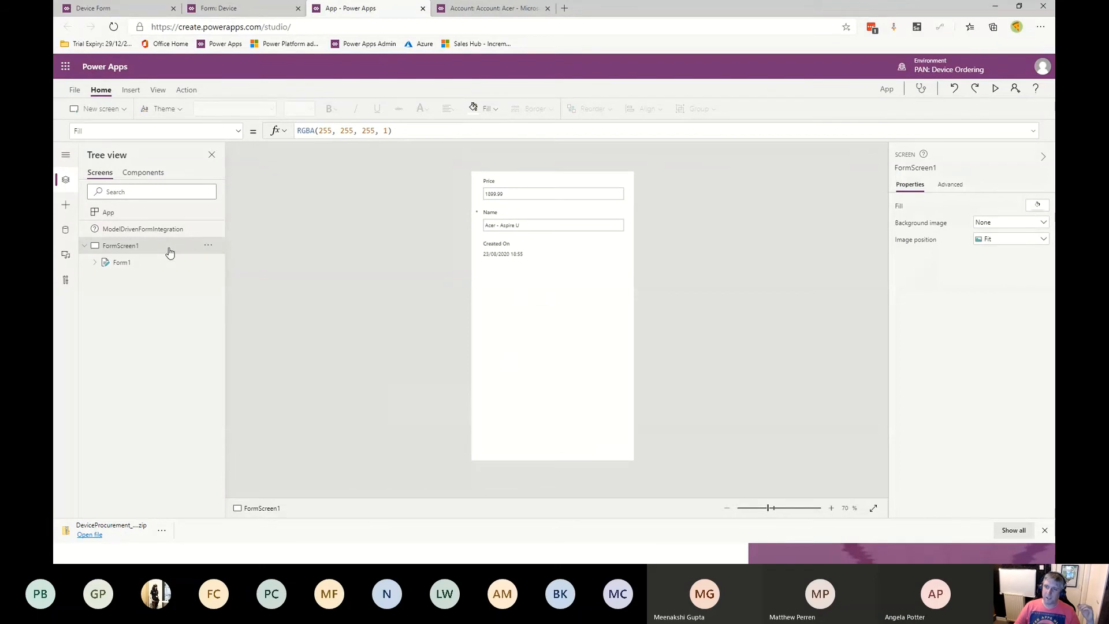
- Open the embedded app's FormScreen1 for renaming
click(207, 250)
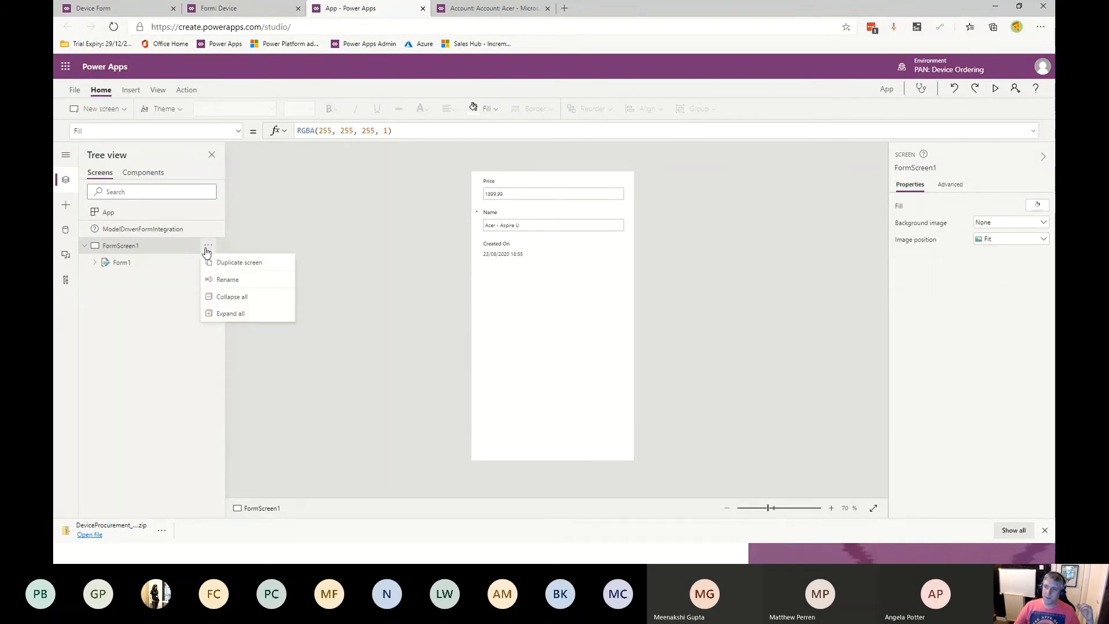
click(241, 279)
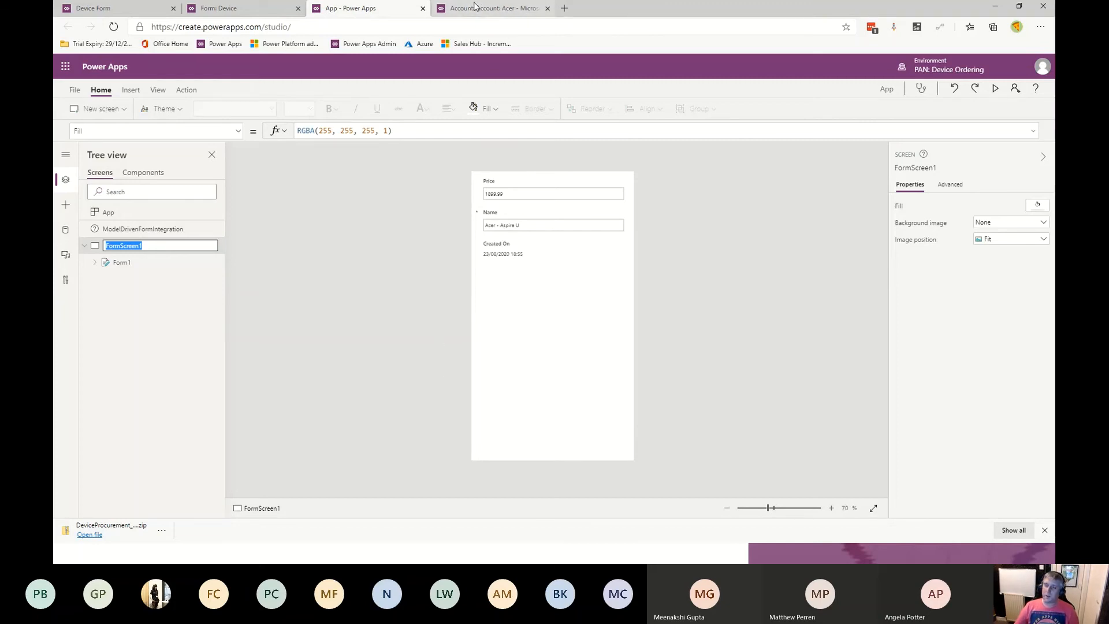
- Return to the Device Orders canvas app and open its tree view
key(alt+Tab)
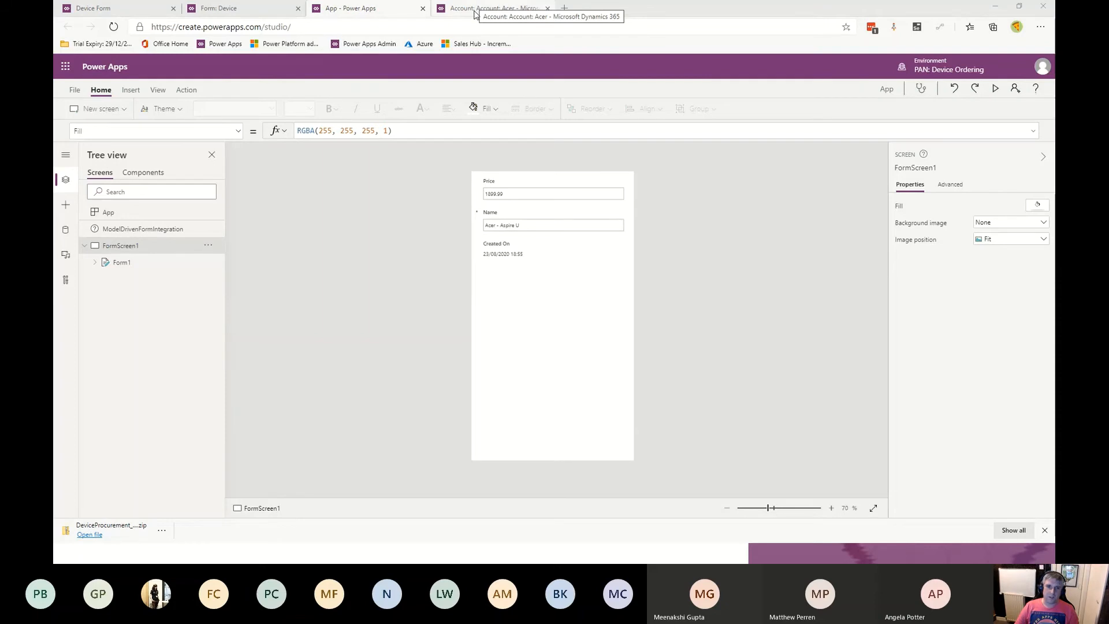
key(alt+Tab)
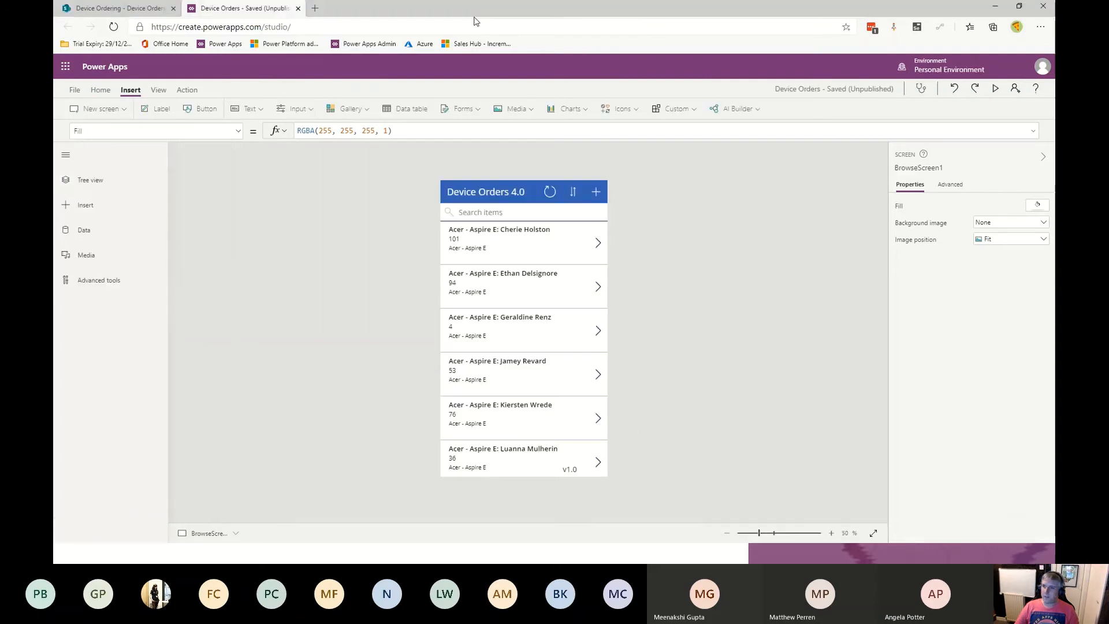
click(91, 180)
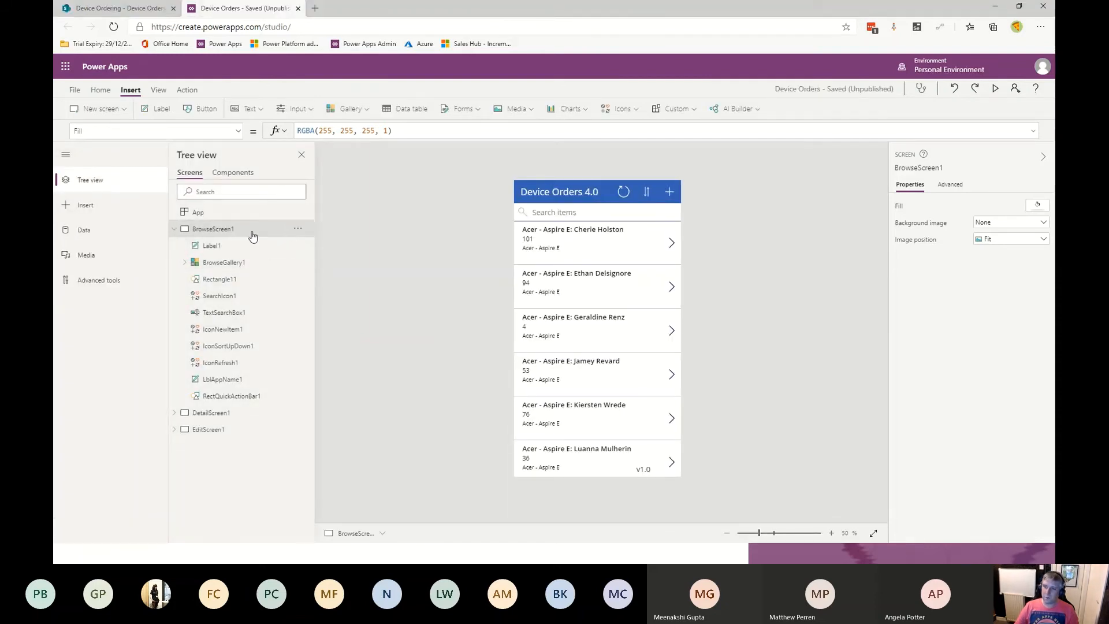
- Rename the embedded app's FormScreen1 as BrowseScreen1, copying the name from Device Orders, and delete its Form1
double_click(216, 230)
key(ctrl+c)
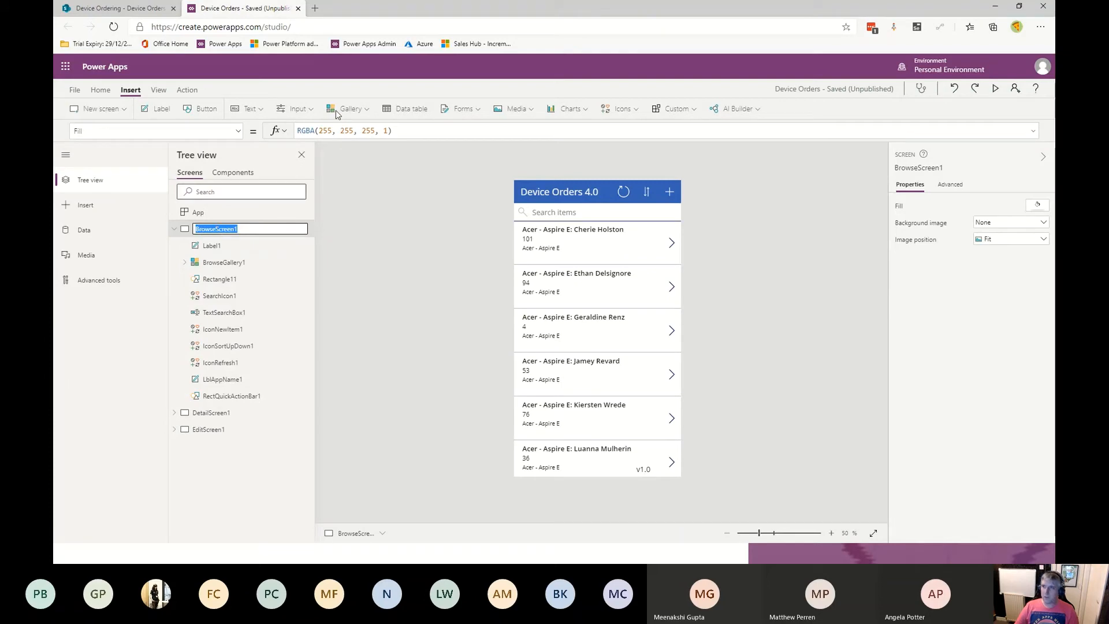
click(129, 8)
click(237, 8)
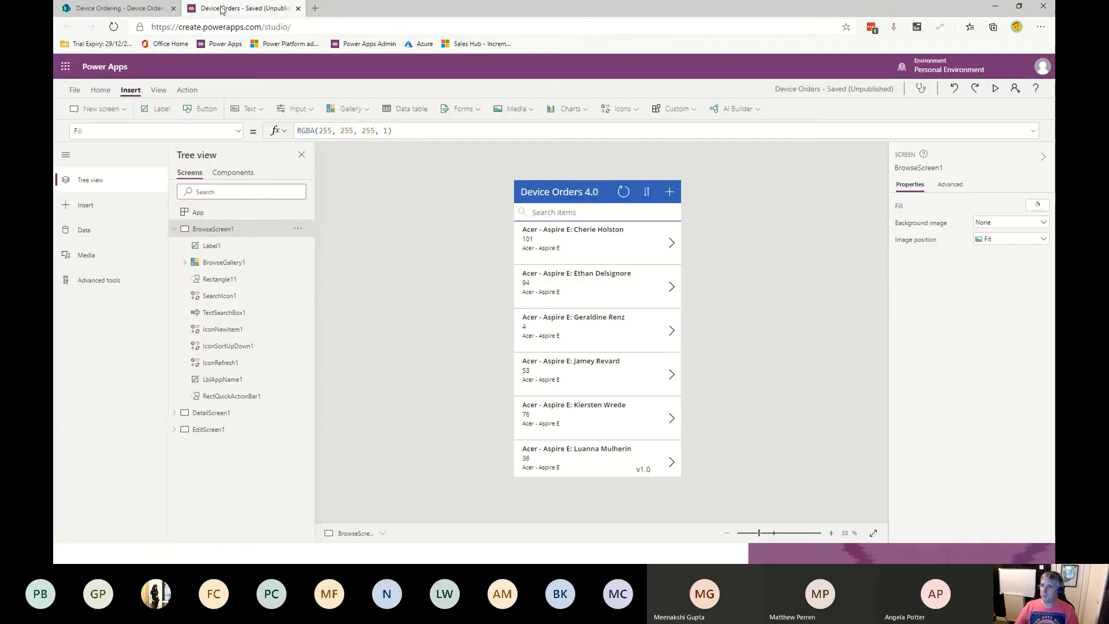
key(alt+Tab)
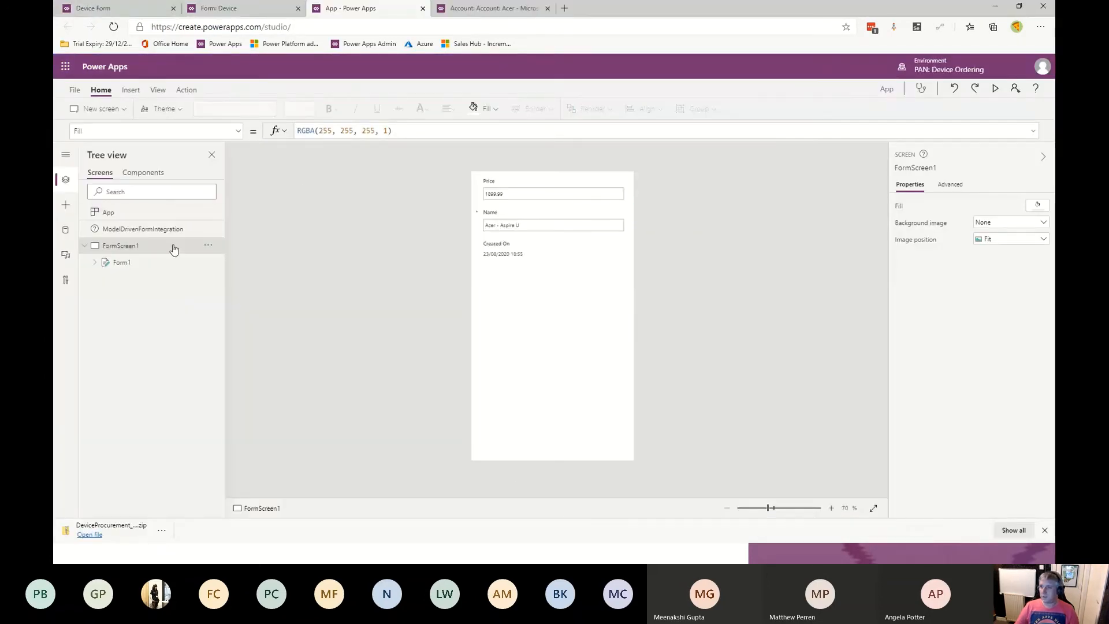
click(207, 250)
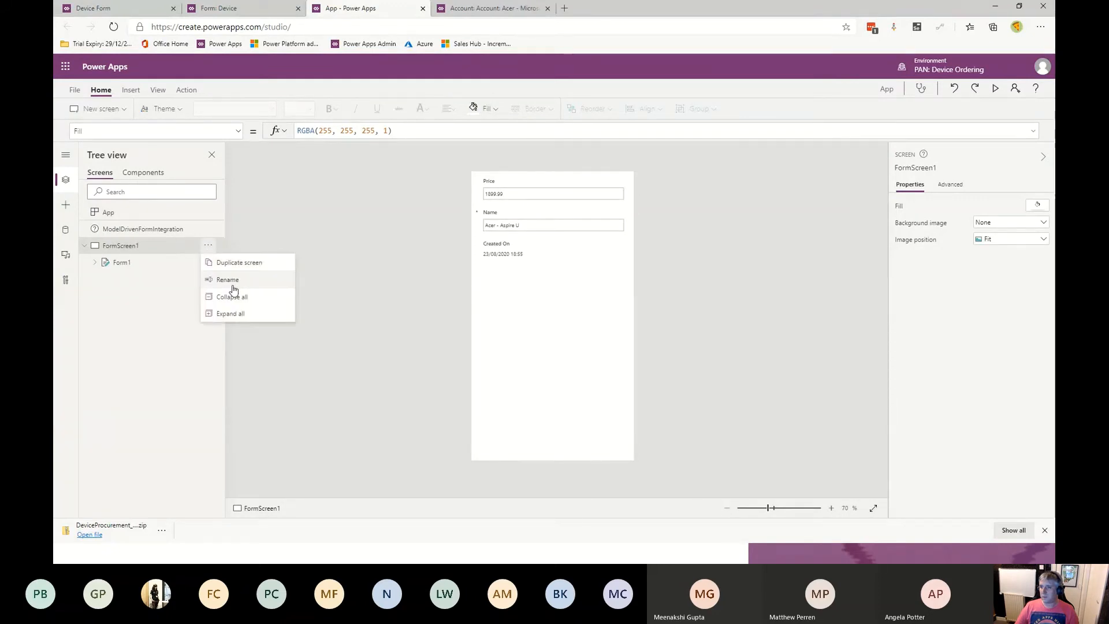
click(231, 282)
key(ctrl+v)
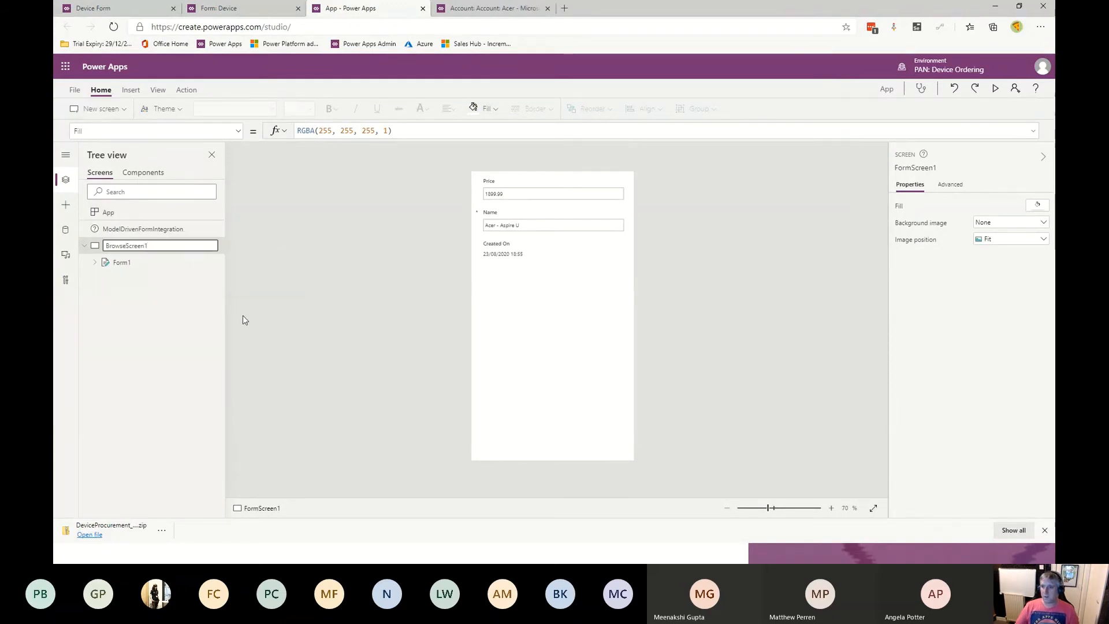
key(Return)
click(208, 262)
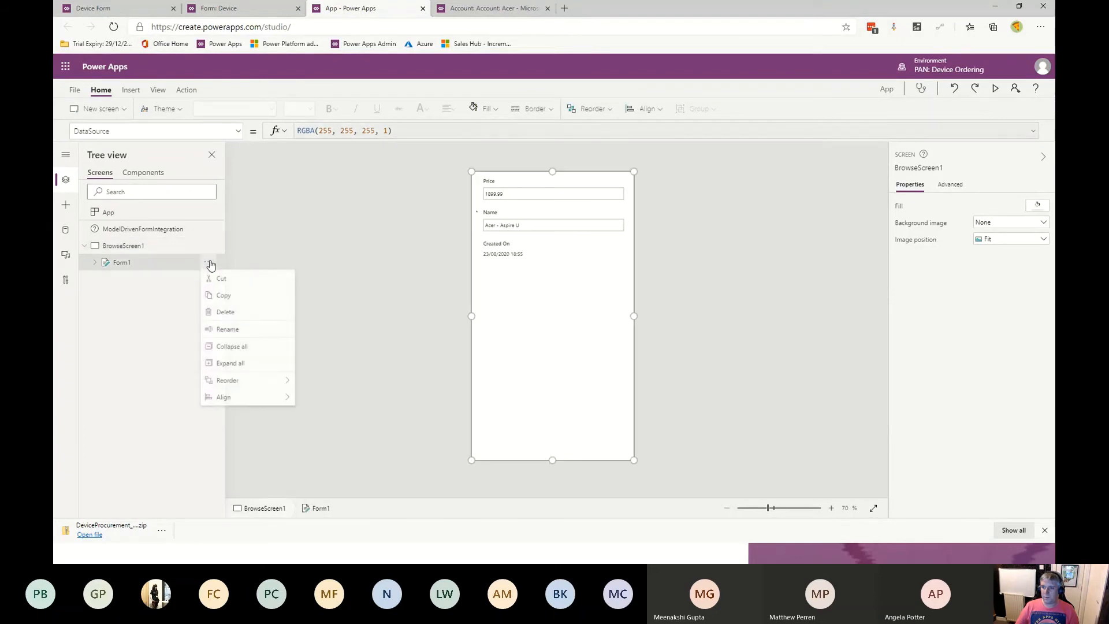
click(227, 314)
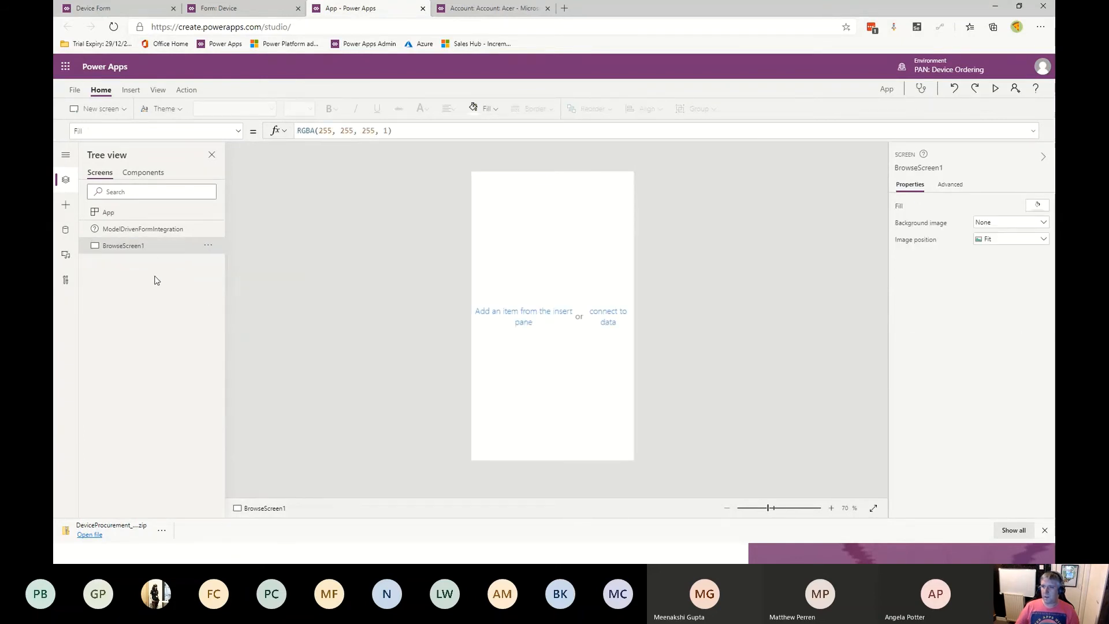
- Copy all BrowseScreen1 controls from Device Orders and paste them into the embedded app's BrowseScreen1, nudging them upward
key(alt+Tab)
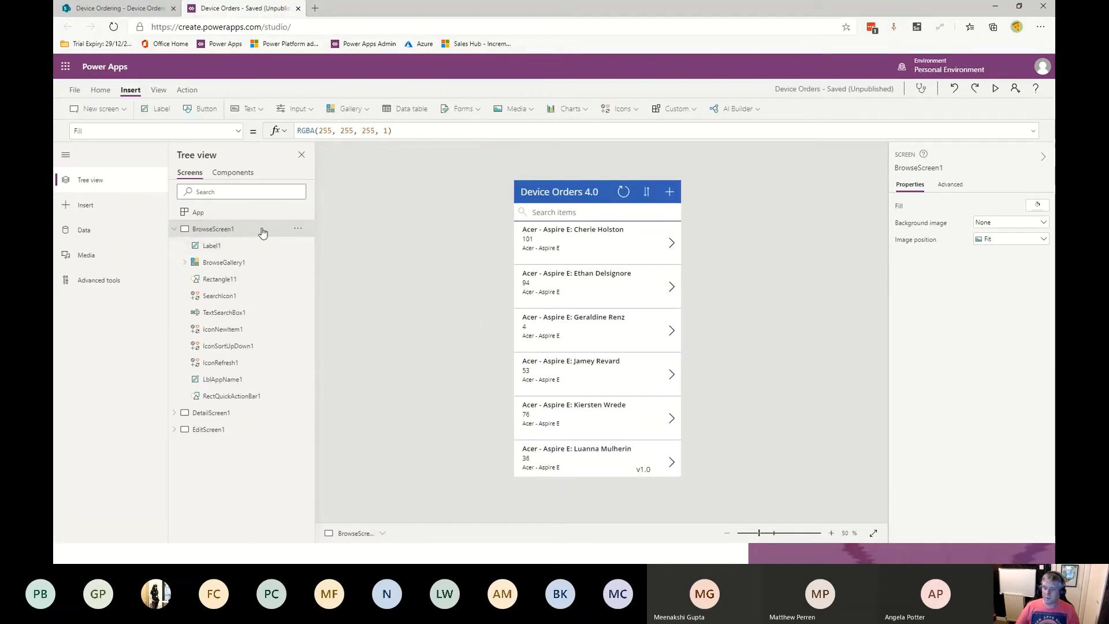
key(ctrl+a)
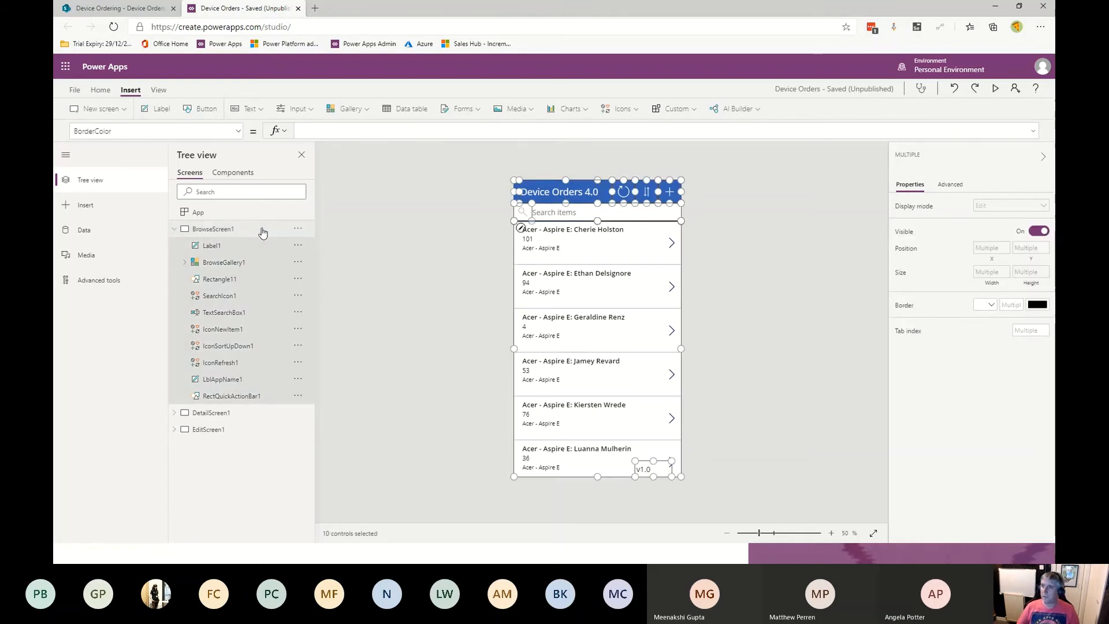
click(117, 11)
click(242, 8)
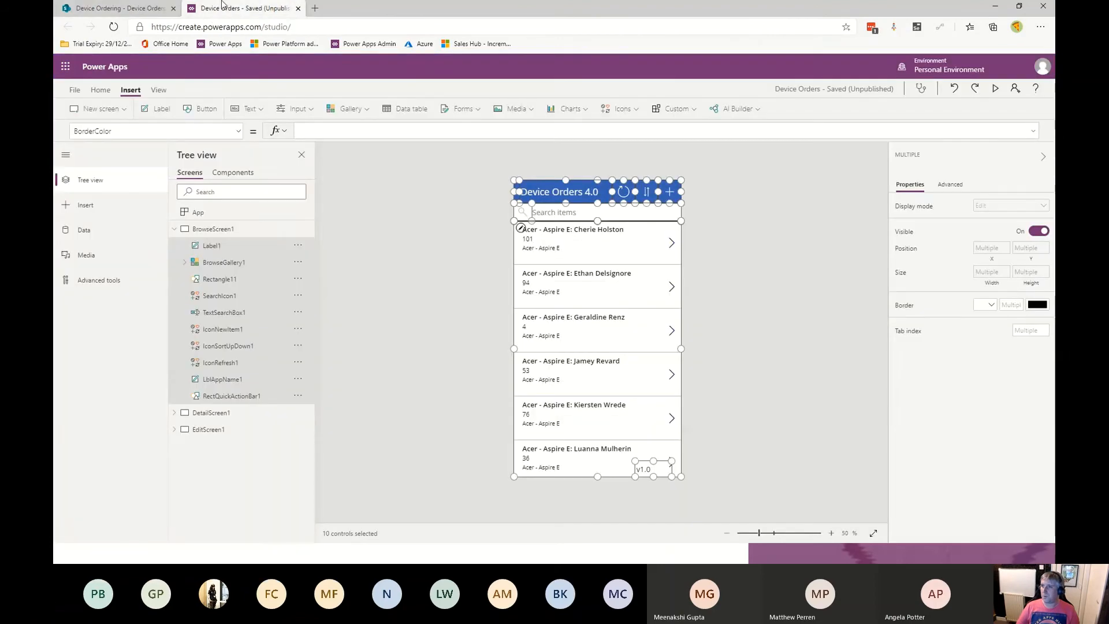
key(alt+Tab)
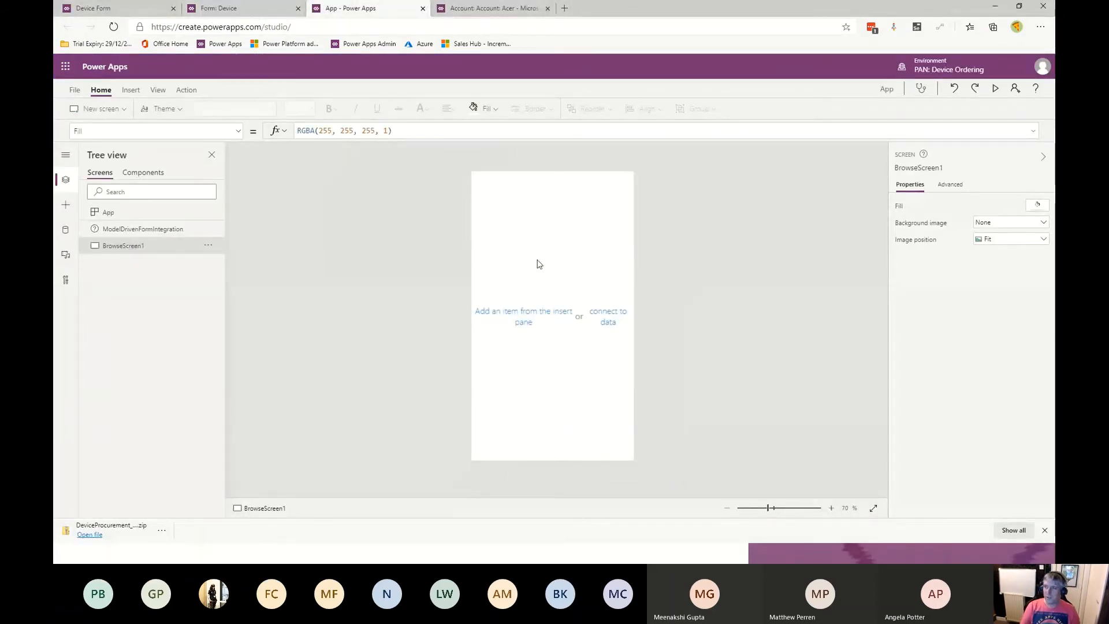
key(ctrl+v)
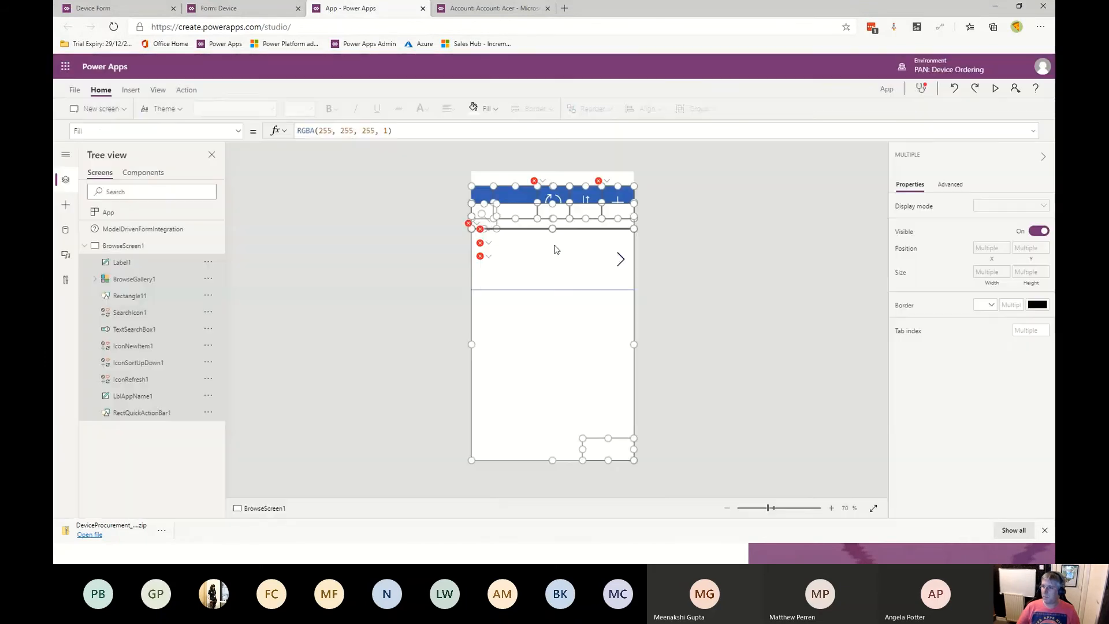
key(Up)
key(Up)
key(Up)
key(Up)
key(Up)
key(Up)
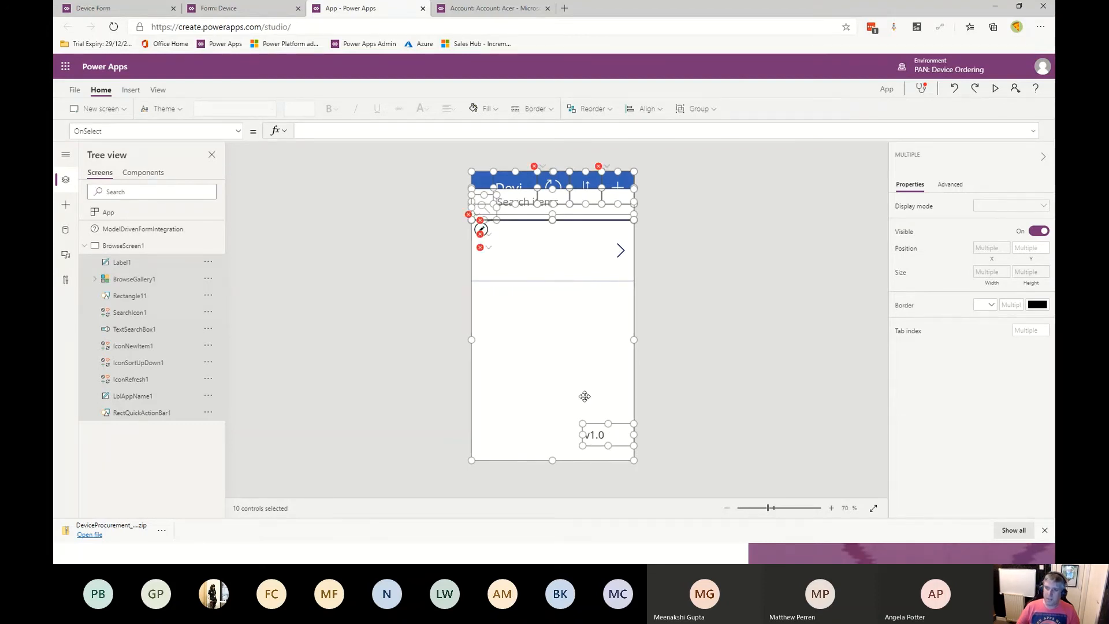
- Add two blank screens to the embedded app
click(84, 245)
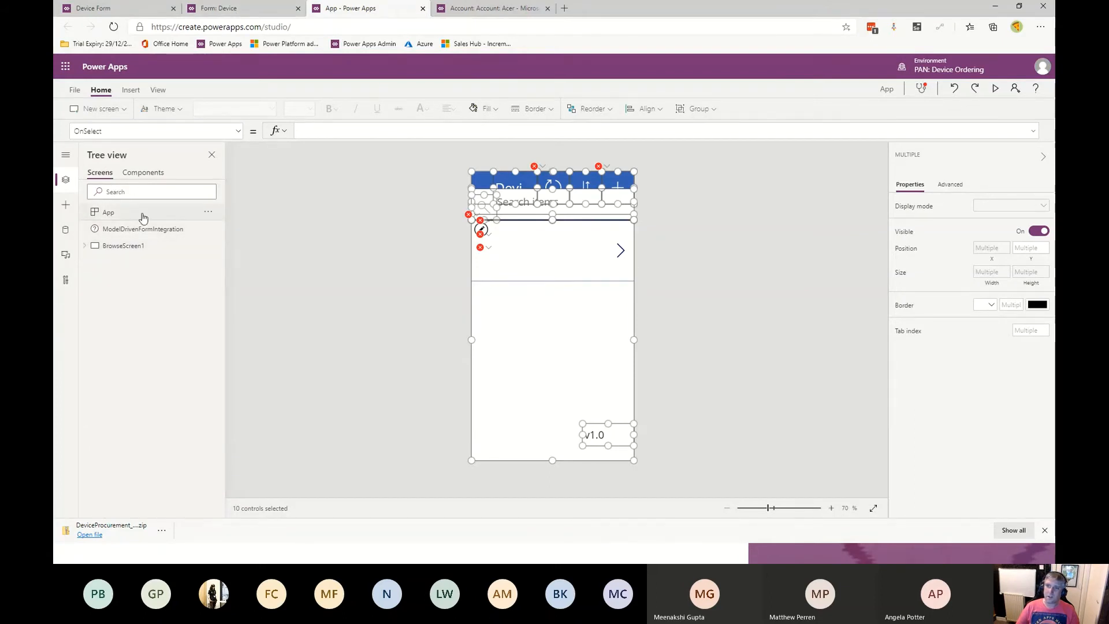
click(123, 110)
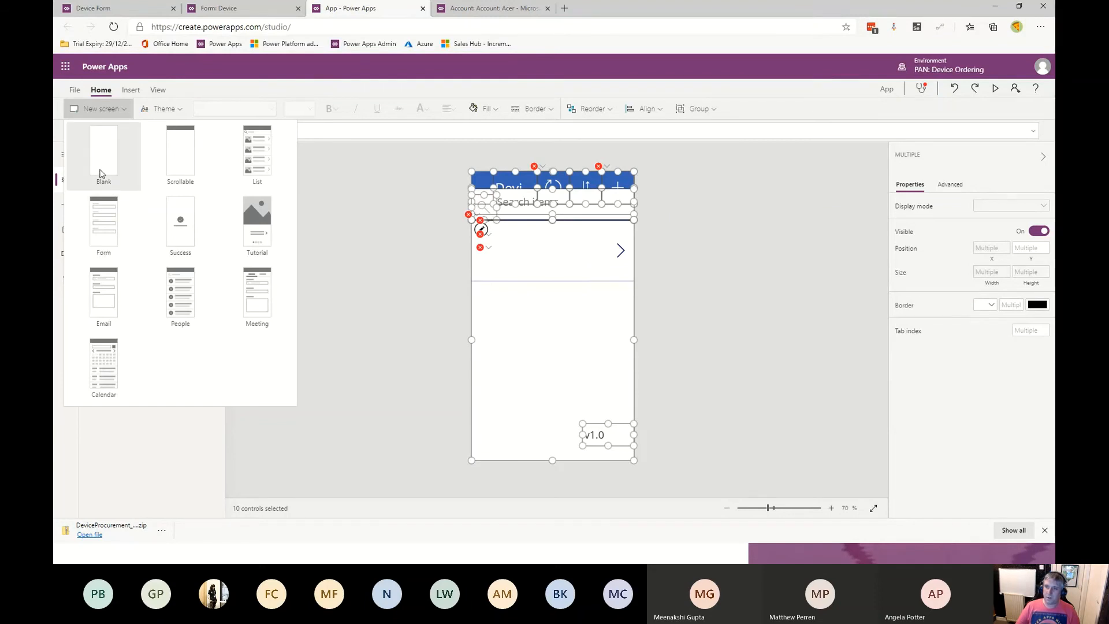
click(101, 173)
click(124, 111)
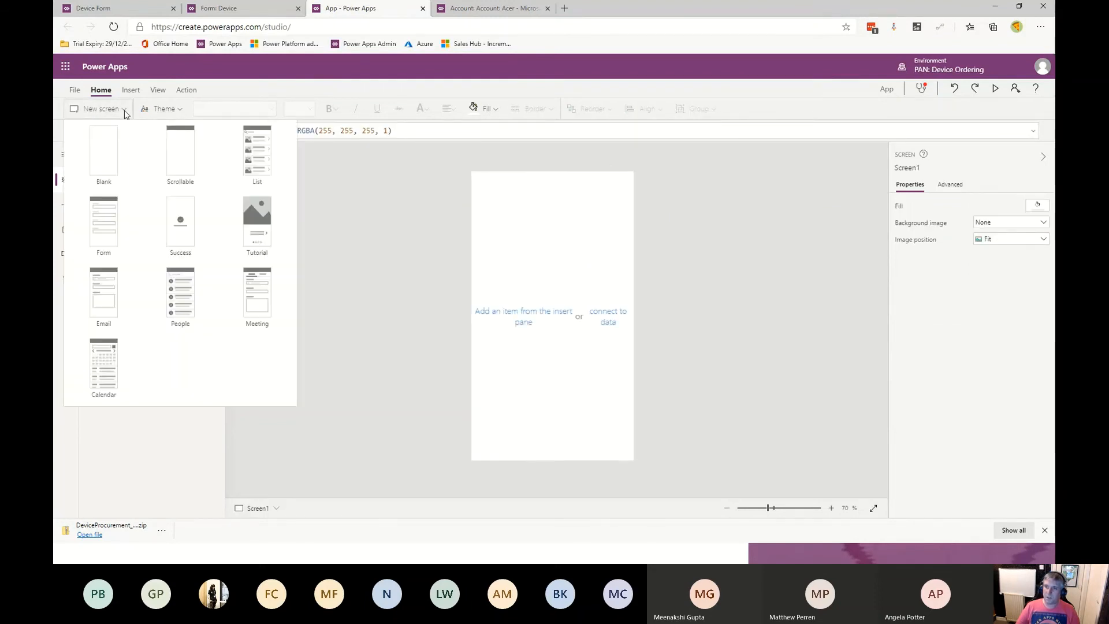
click(104, 168)
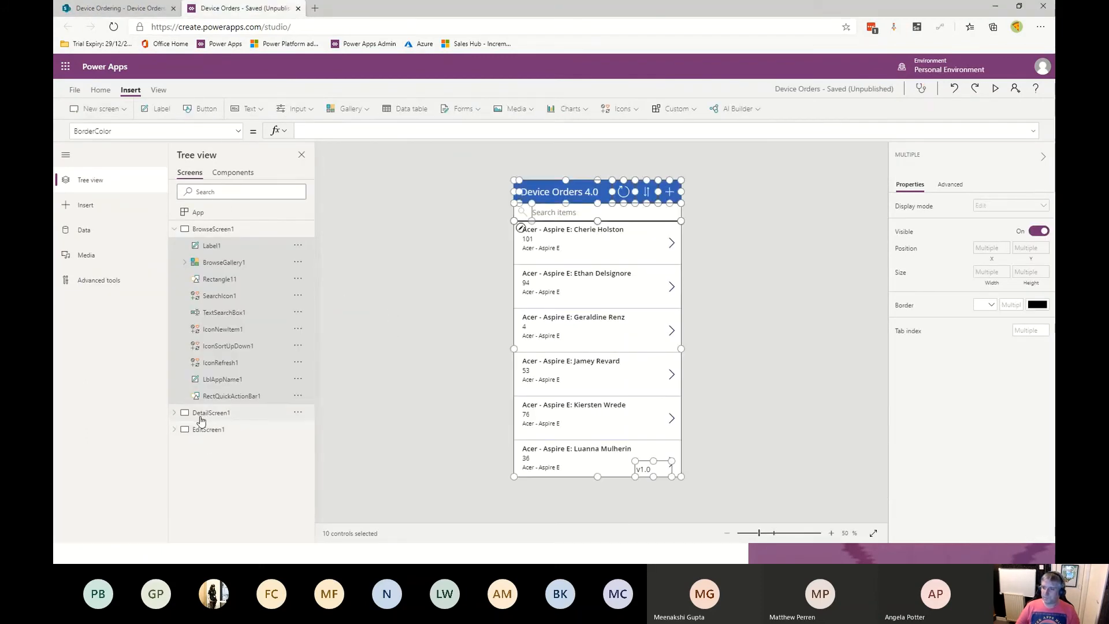
- Rename Screen1 in the embedded app as DetailScreen1, copying the name from Device Orders
double_click(200, 416)
key(ctrl+c)
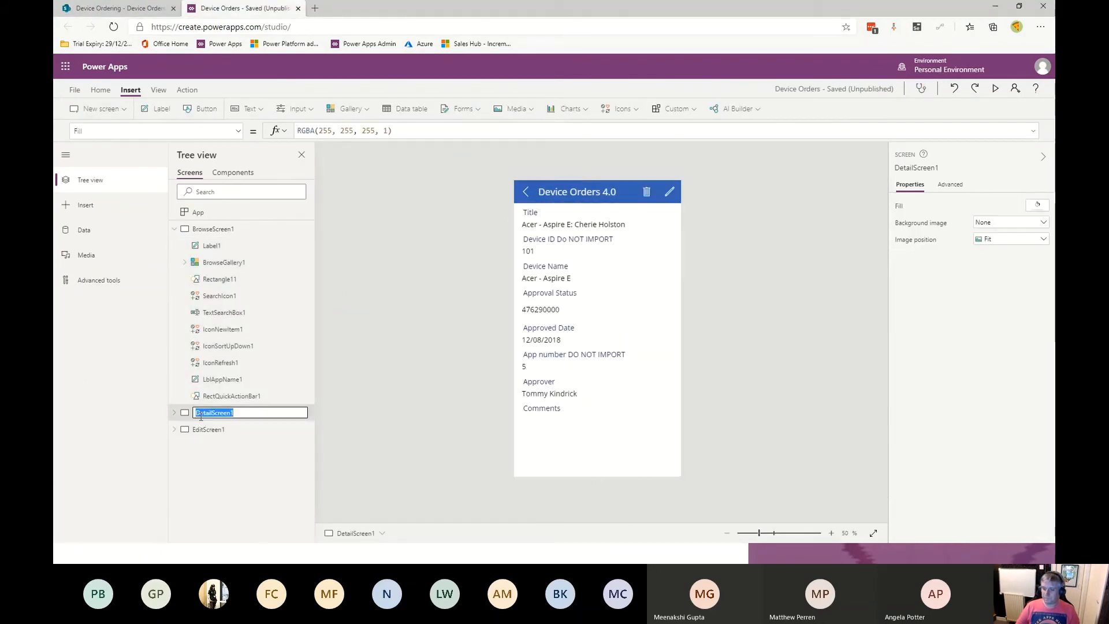
click(128, 7)
click(228, 9)
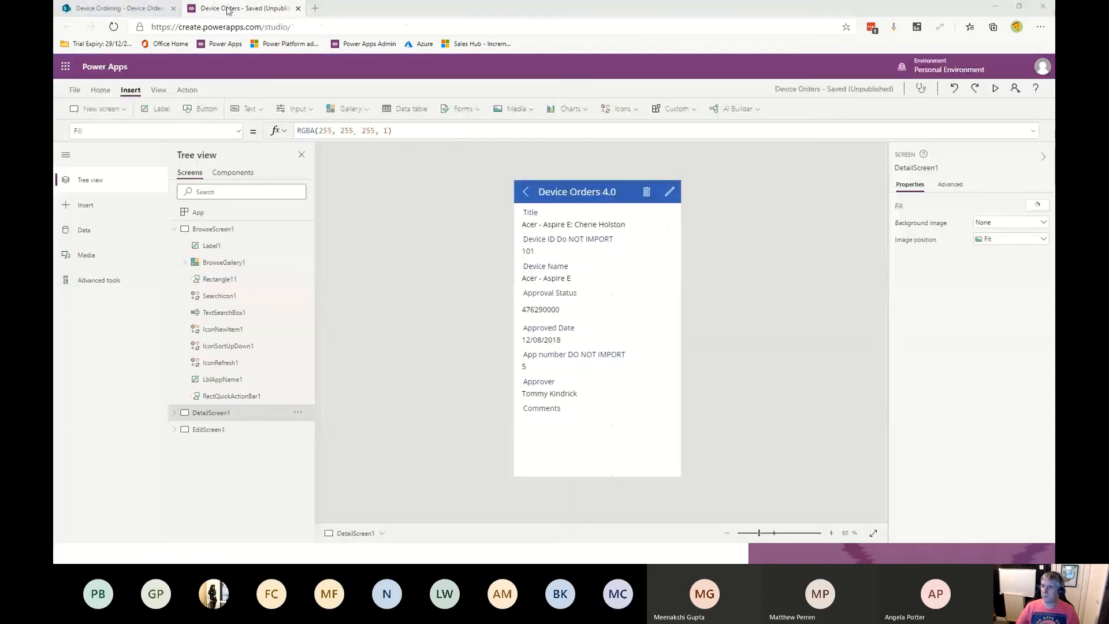
key(alt+Tab)
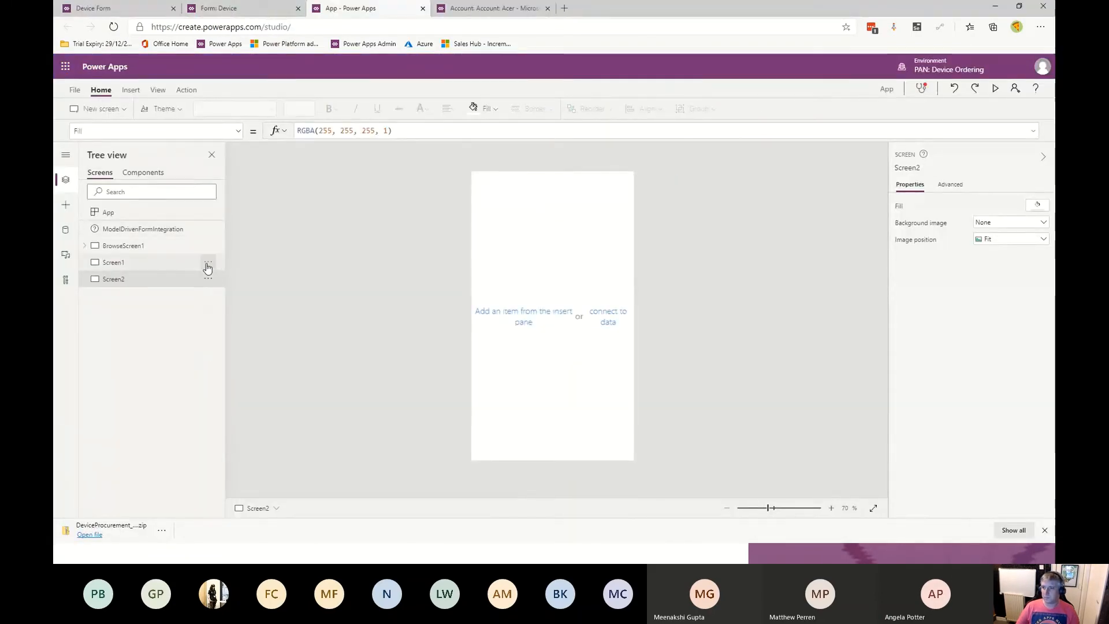
click(208, 262)
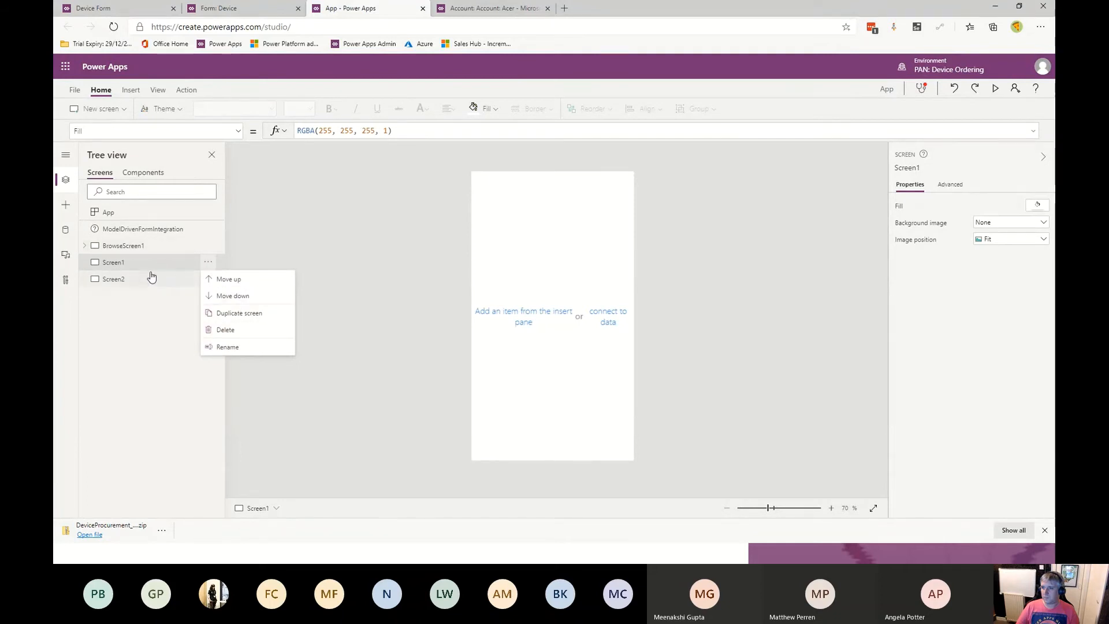
click(230, 347)
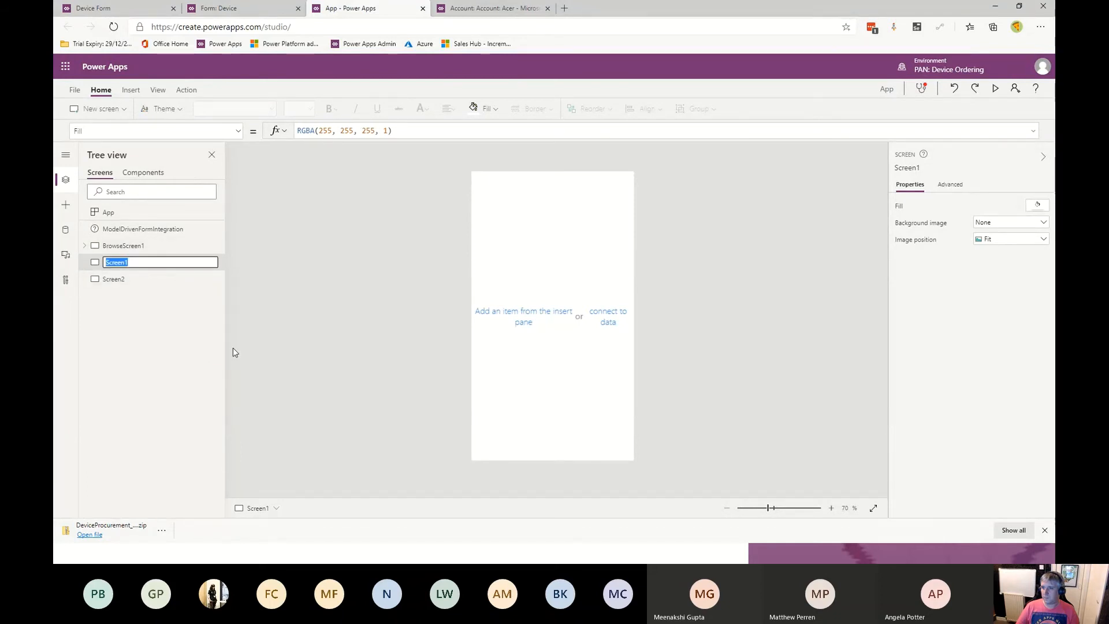
key(ctrl+v)
key(Return)
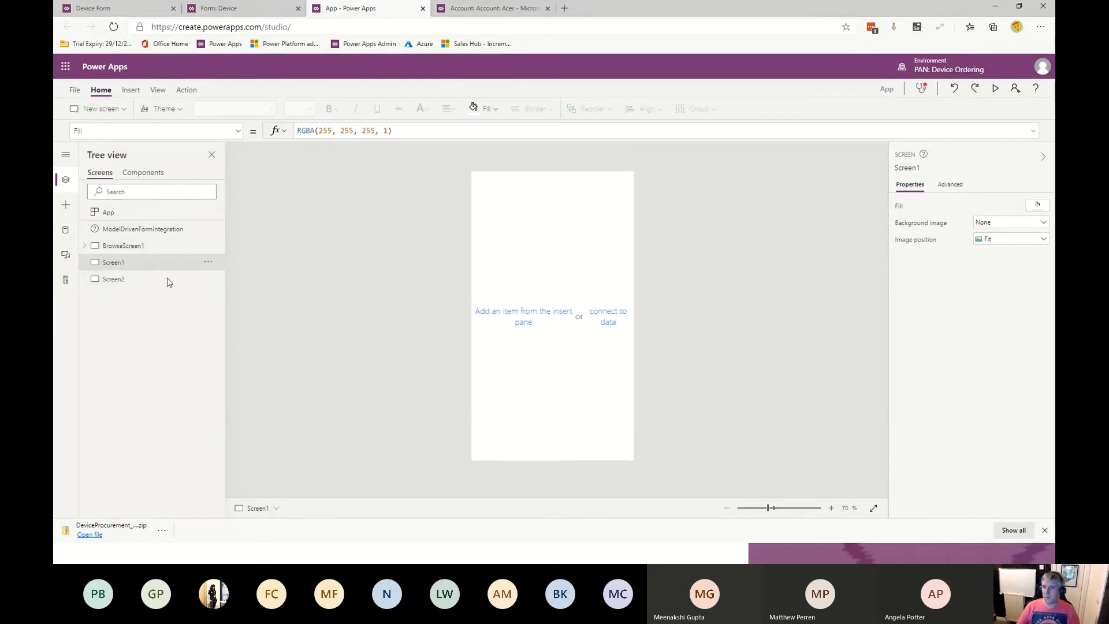
- Rename Screen2 in the embedded app as EditScreen1, copying the name from Device Orders
click(208, 280)
click(230, 347)
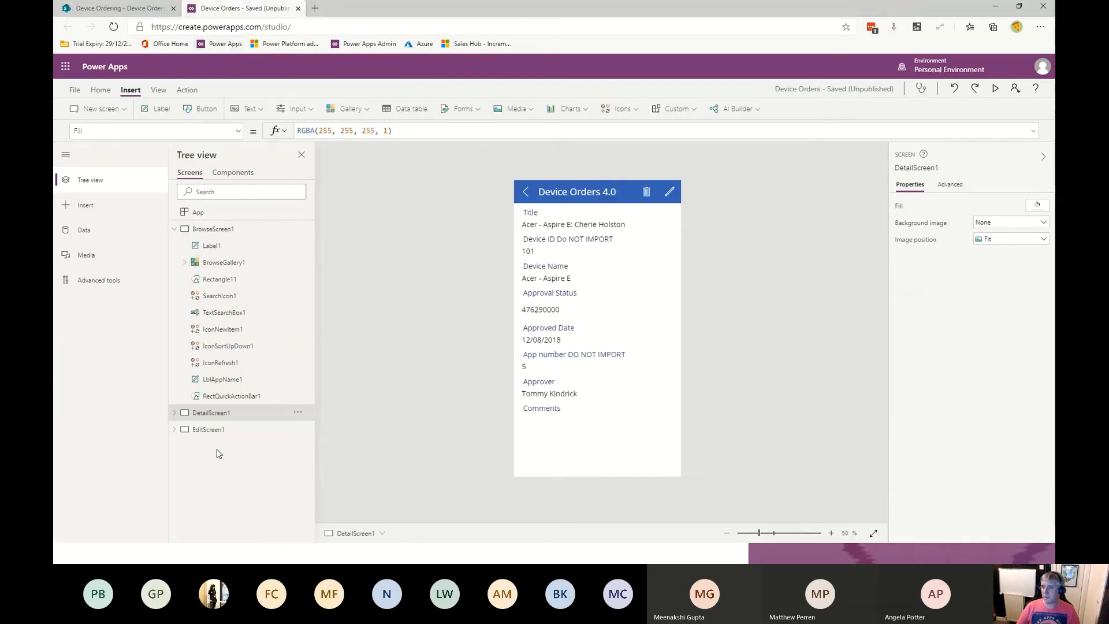
double_click(212, 429)
key(ctrl+c)
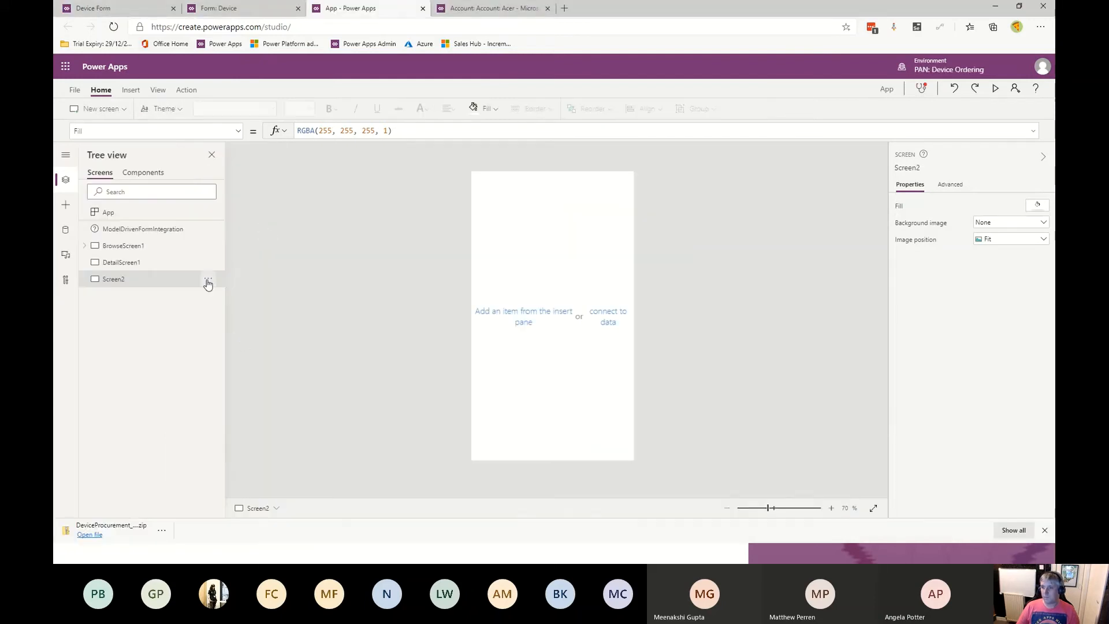
click(209, 282)
click(230, 347)
key(ctrl+v)
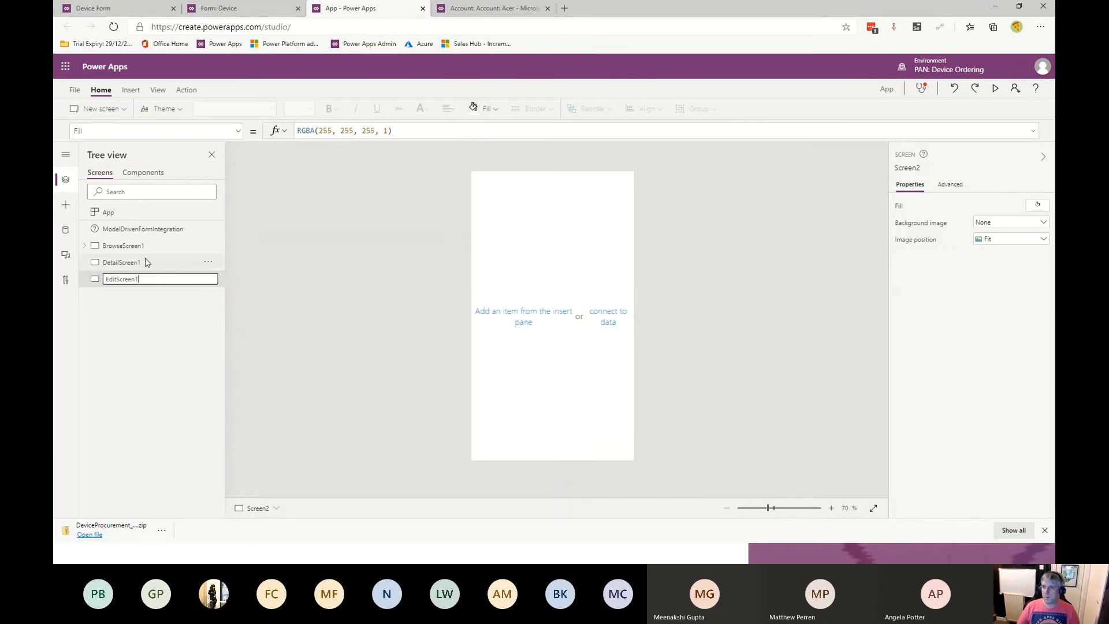
key(Return)
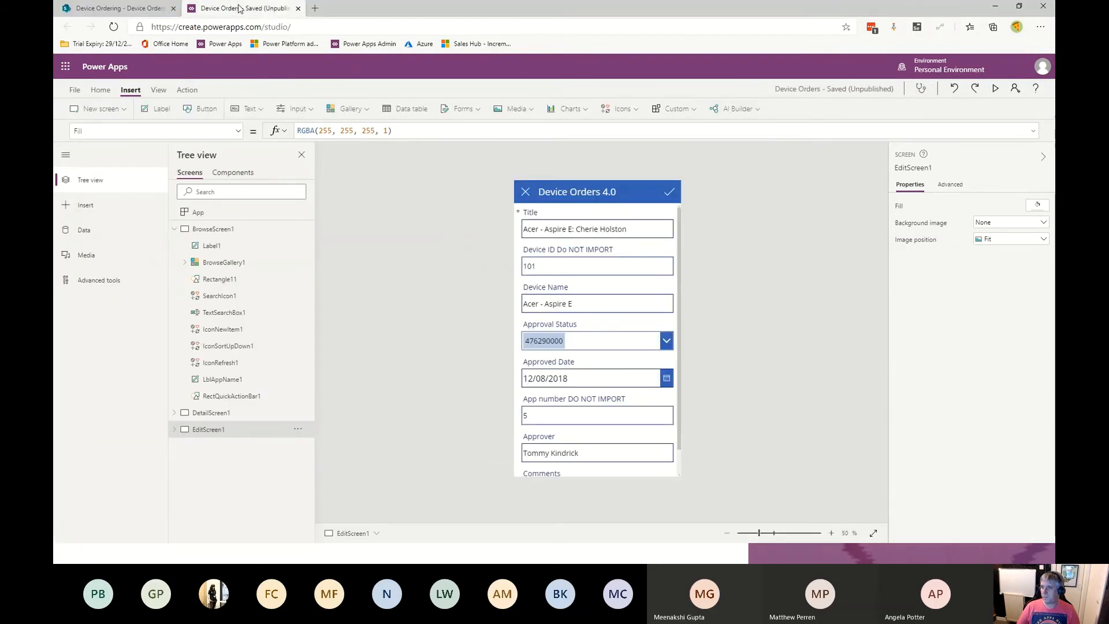
- Copy all DetailScreen1 controls from Device Orders and paste them into the embedded app's DetailScreen1
click(175, 413)
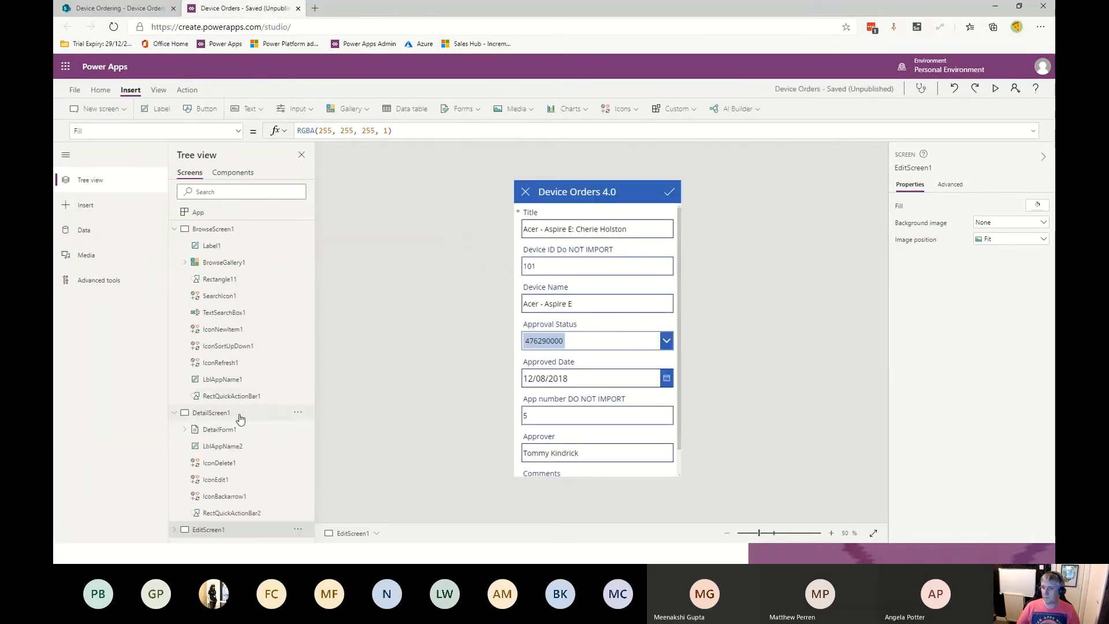
click(239, 416)
key(ctrl+a)
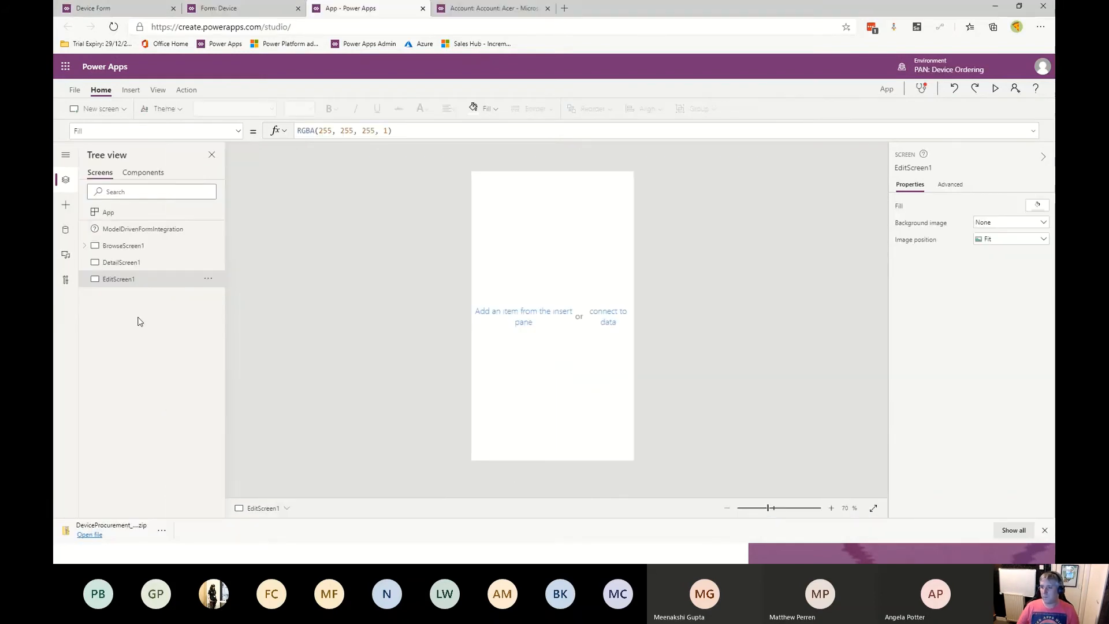
click(173, 262)
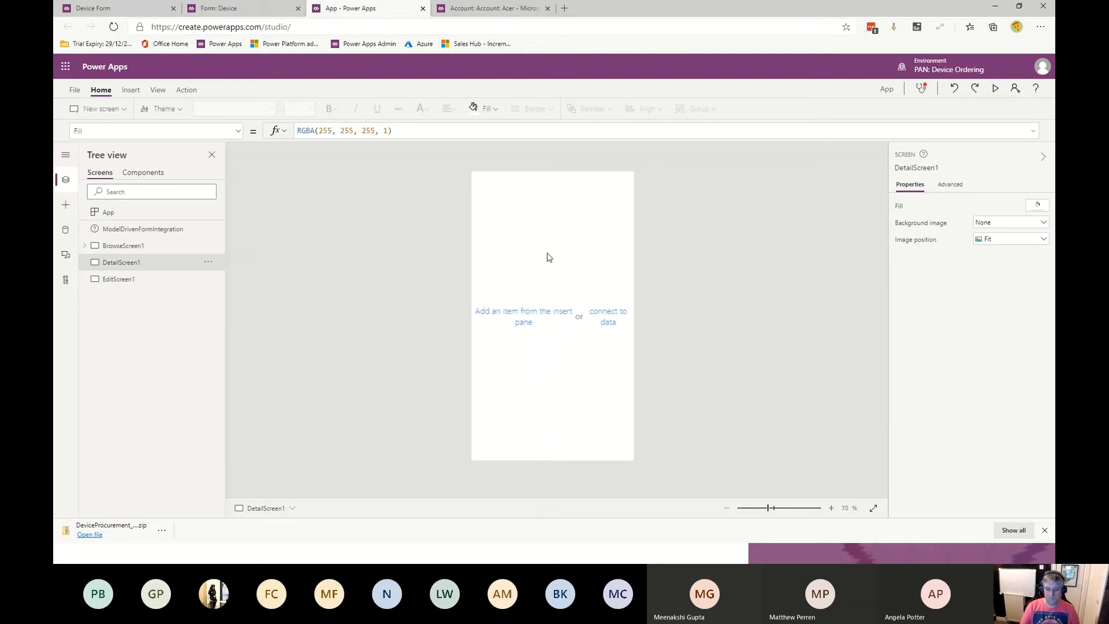
key(ctrl+v)
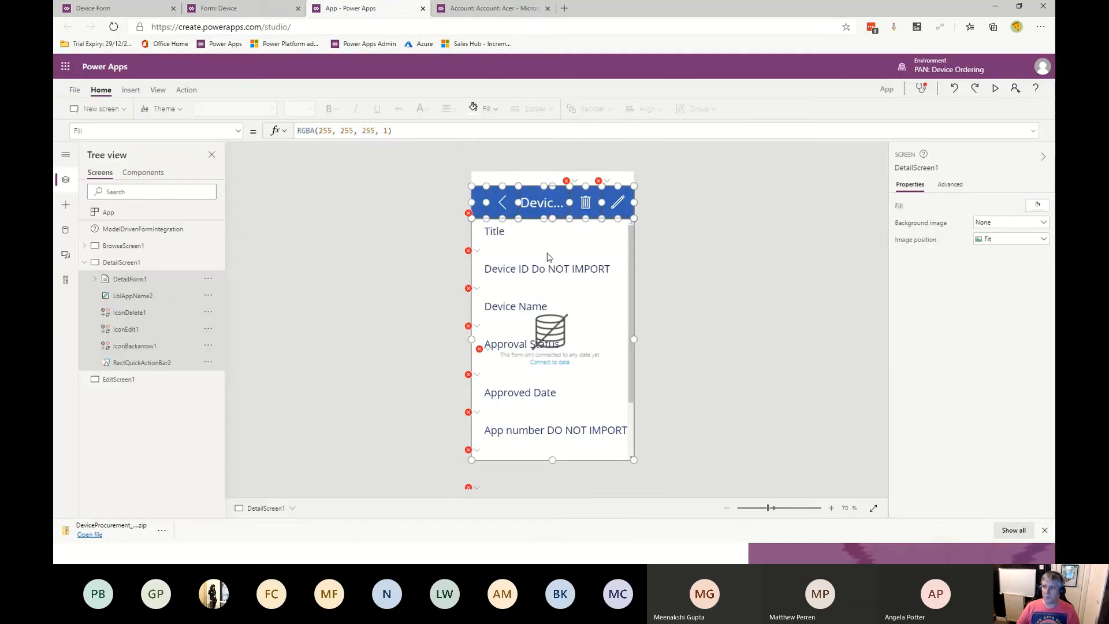
- Copy all EditScreen1 controls from Device Orders and paste them into the embedded app's EditScreen1
click(84, 264)
click(113, 280)
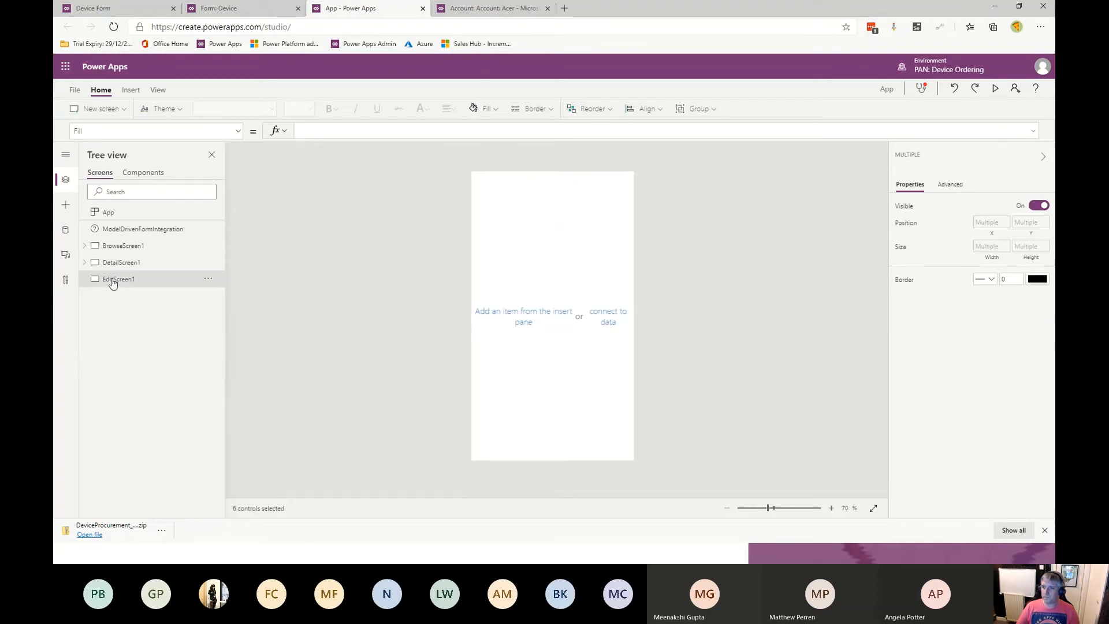
key(alt+Tab)
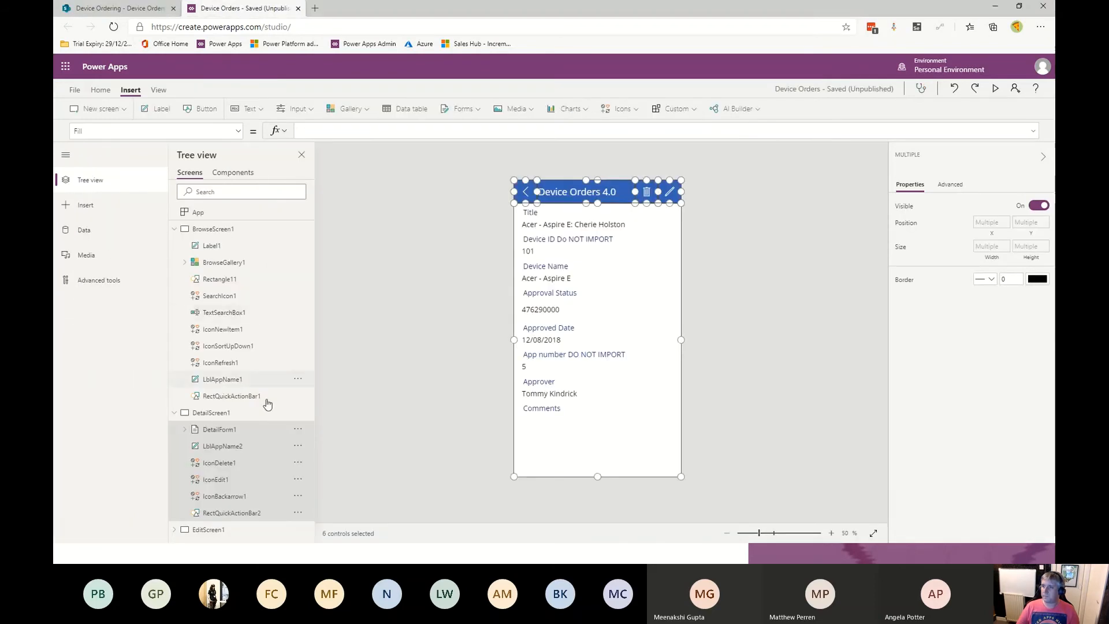
click(209, 536)
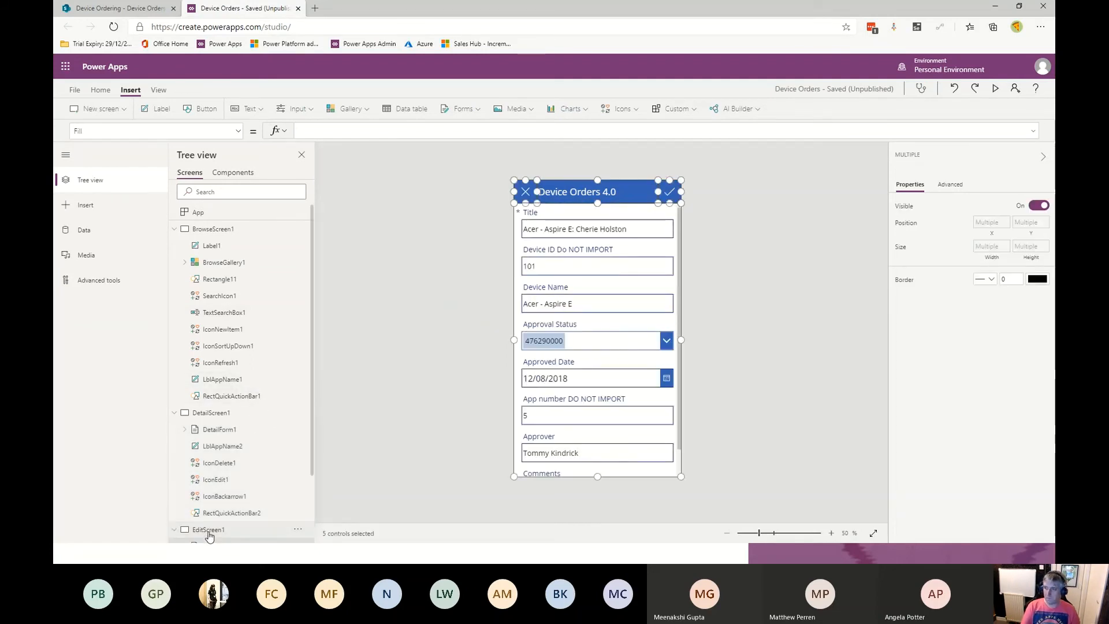
click(111, 11)
click(231, 5)
key(alt+Tab)
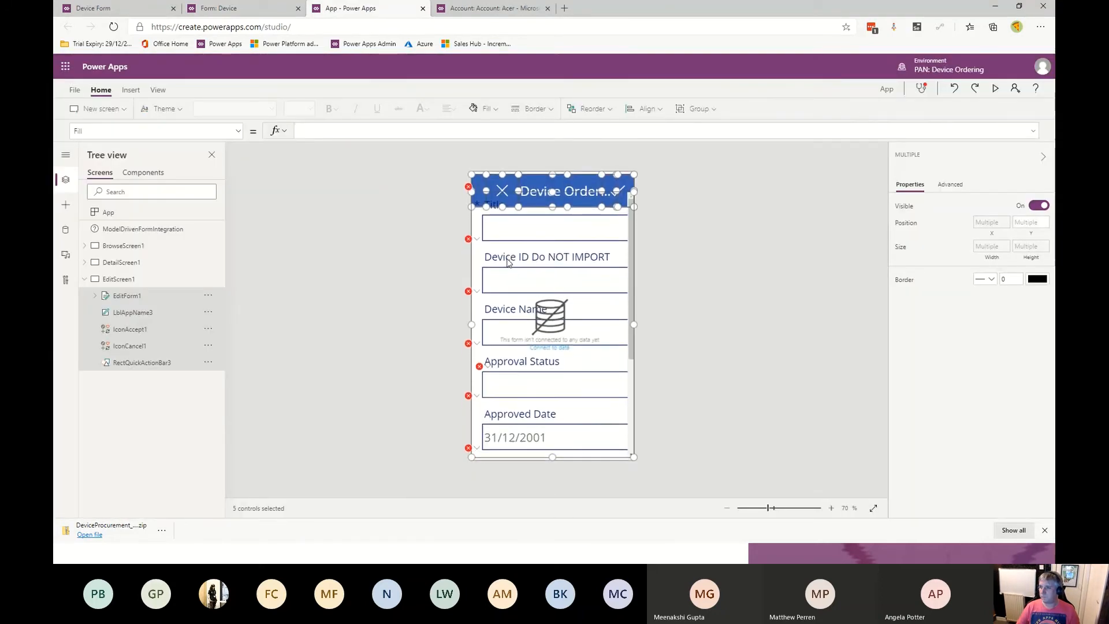
- Add the Device Orders 4.0 list from the Device Ordering SharePoint site as a data source in the embedded app
click(84, 280)
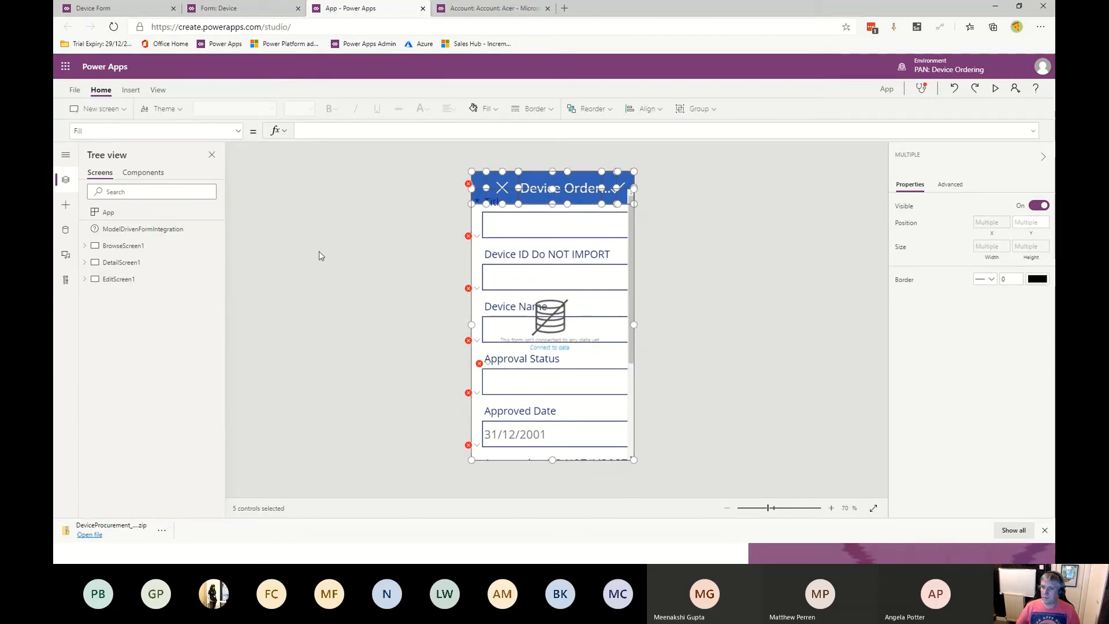
click(66, 230)
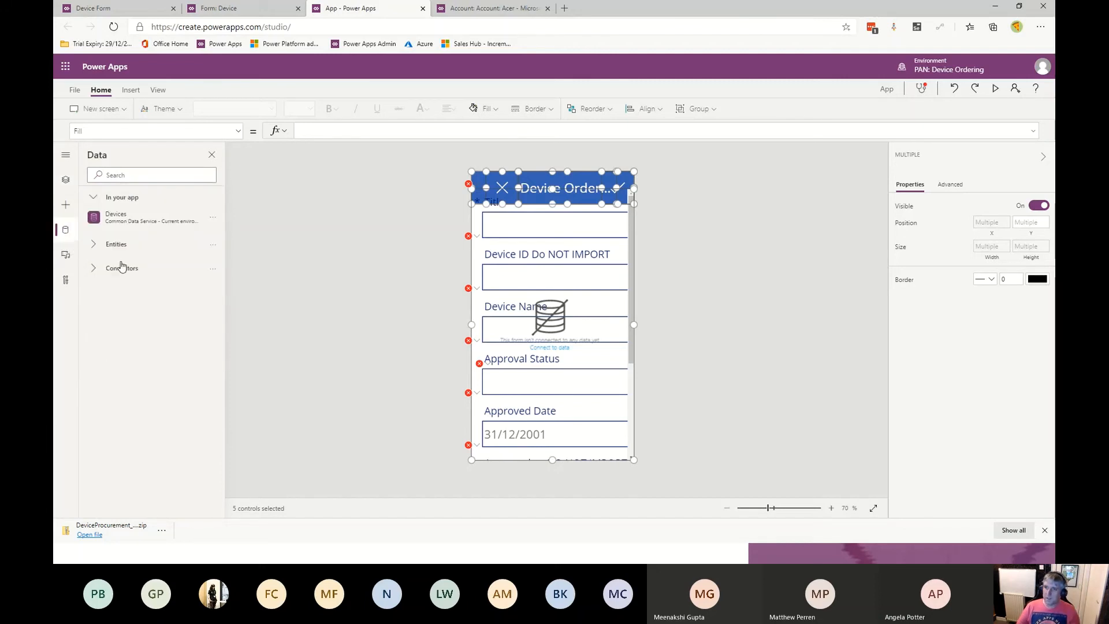
click(126, 275)
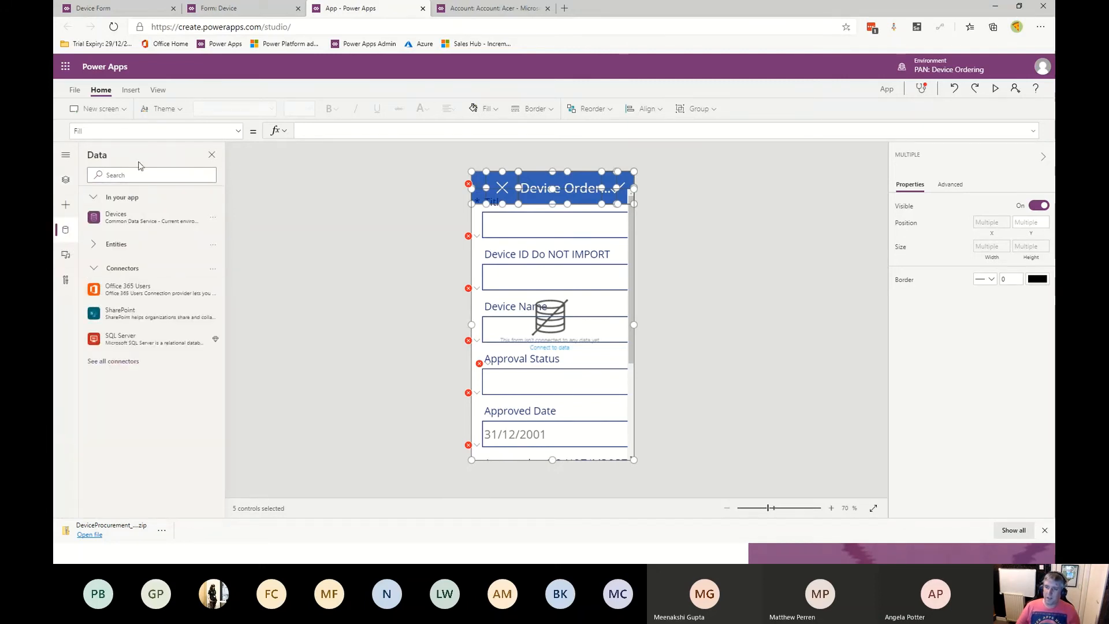
click(131, 316)
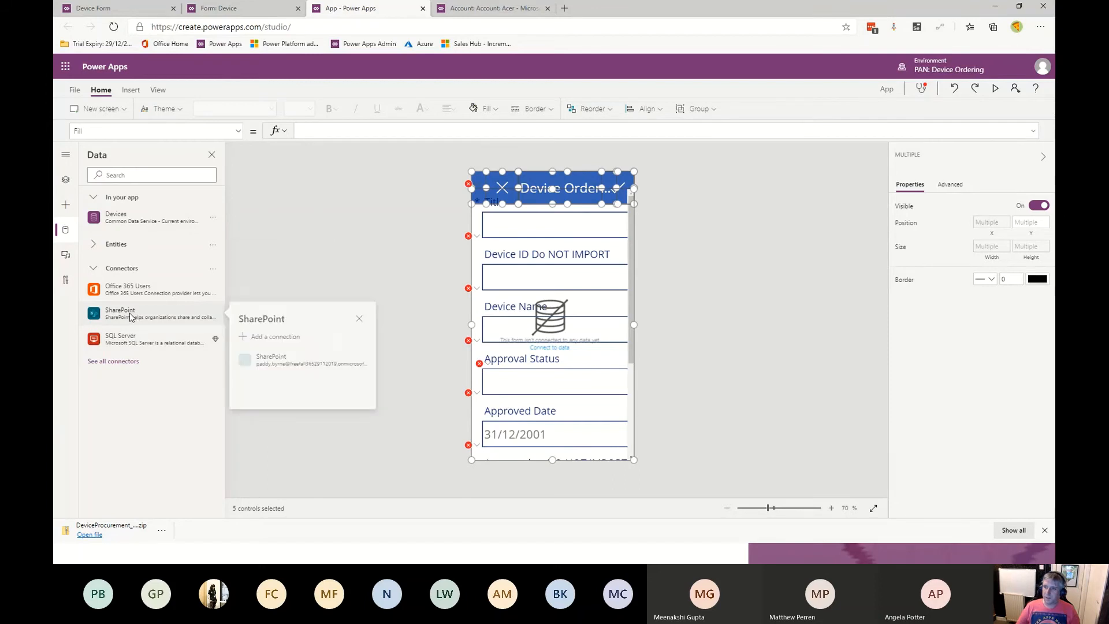
click(296, 362)
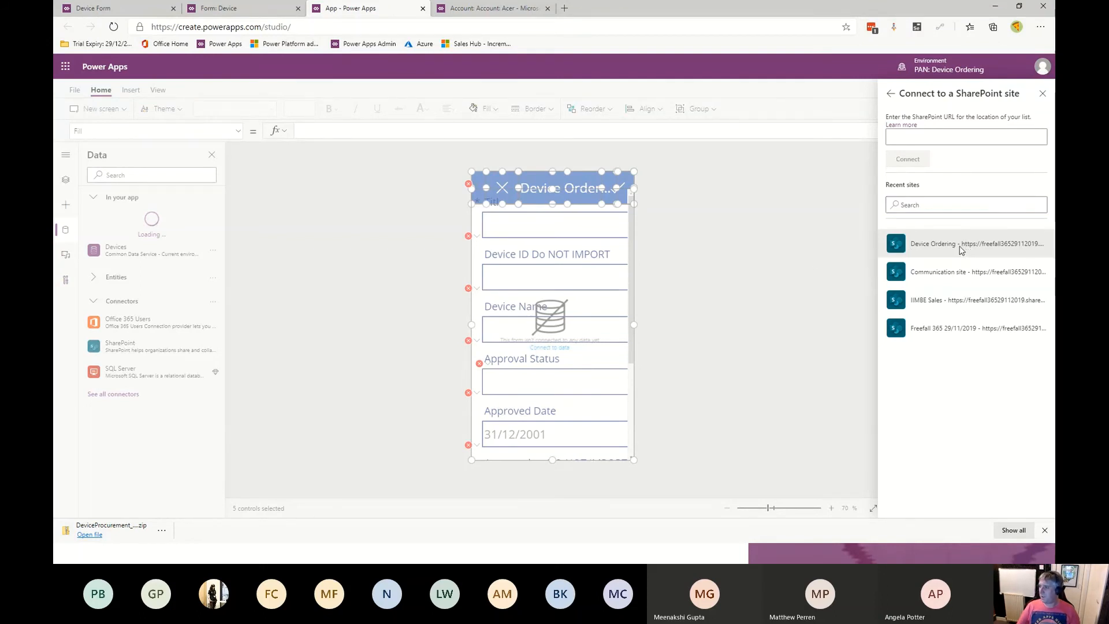
click(959, 248)
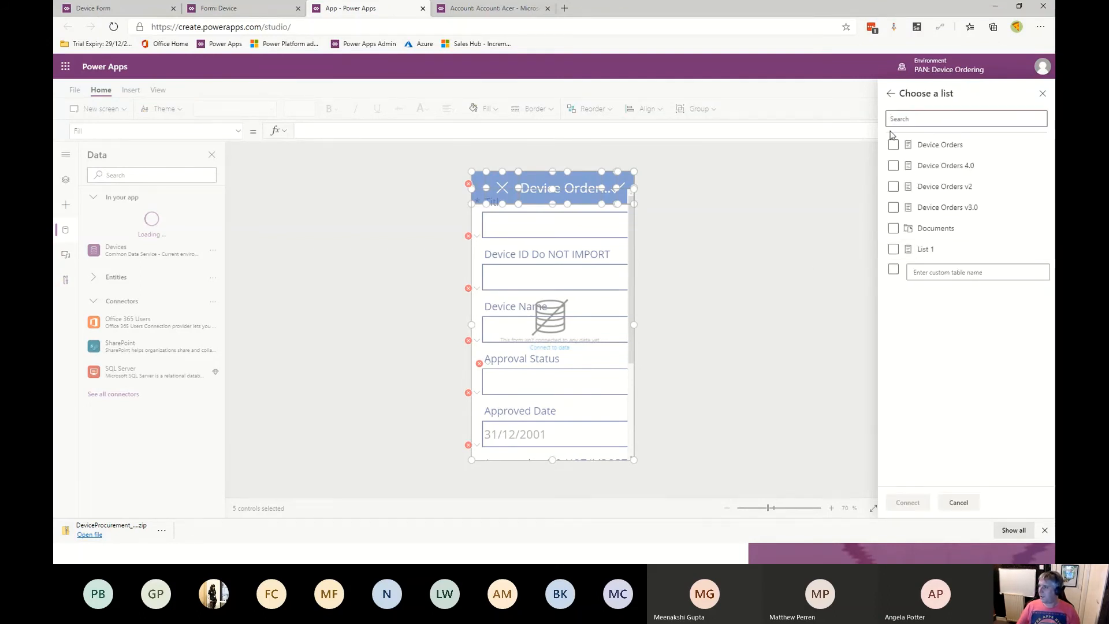
click(893, 166)
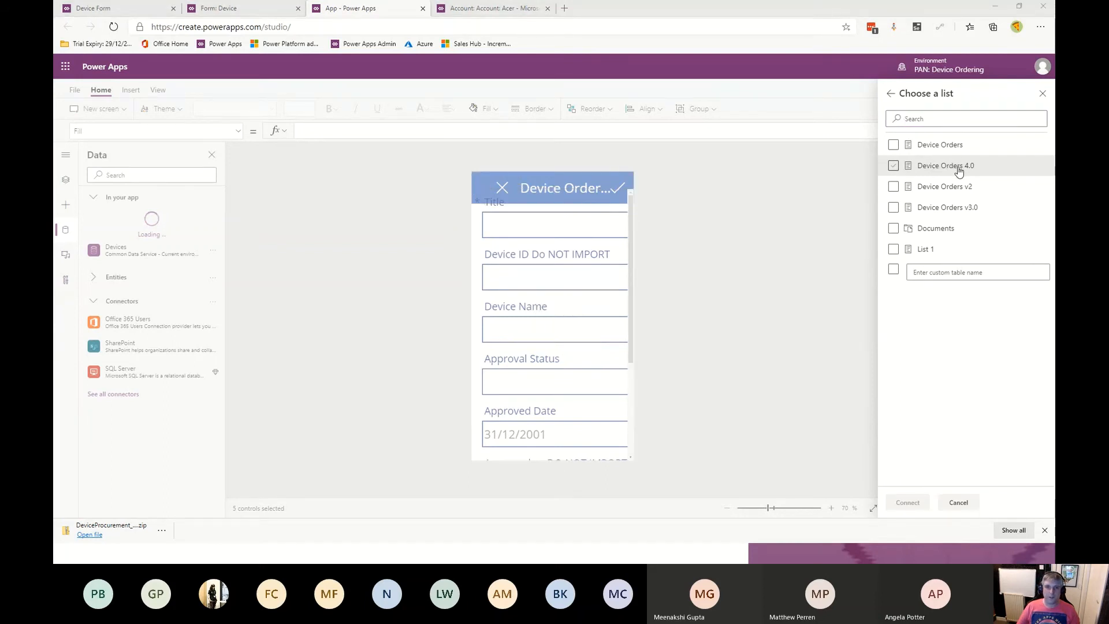
- Glance at the original Device Orders app and the Device Orders 4.0 SharePoint list in the other windows
key(alt+Tab)
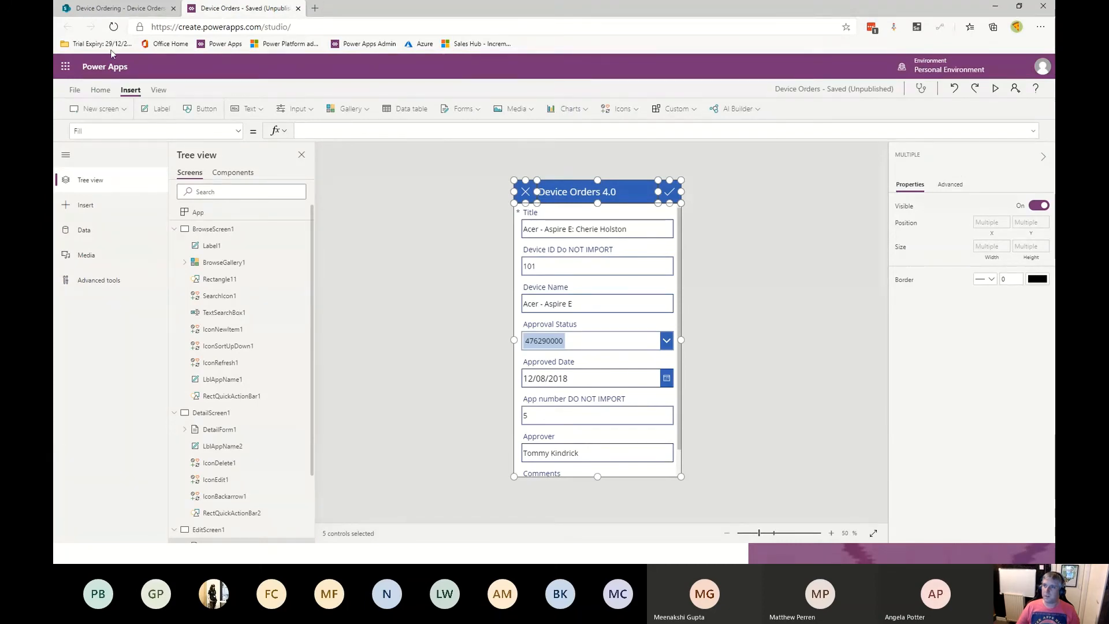
key(ctrl+shift+Tab)
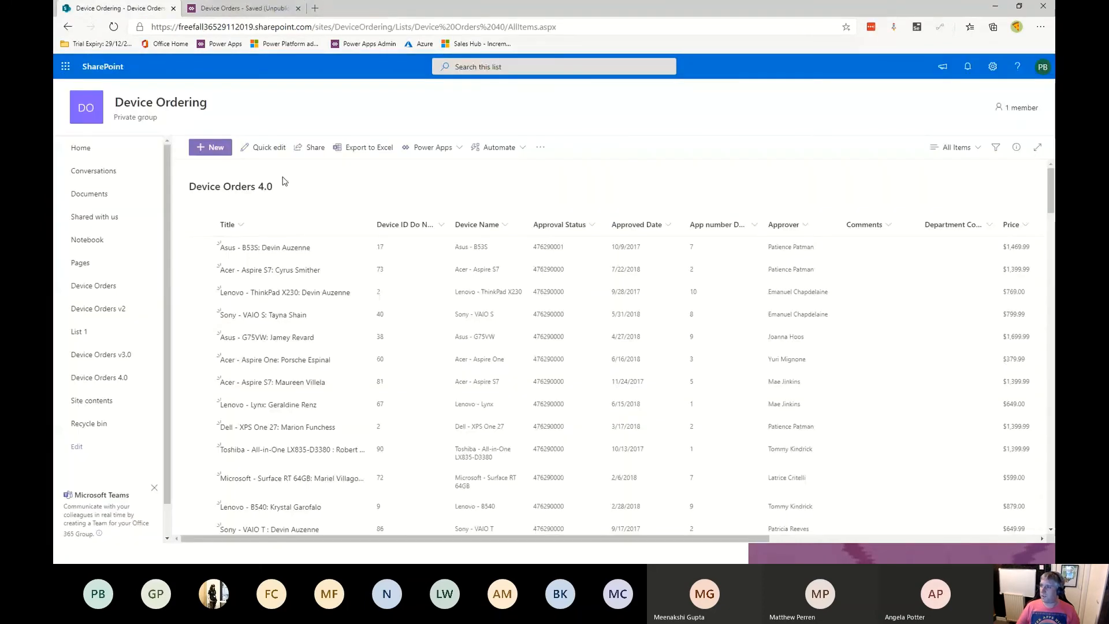
key(alt+Tab)
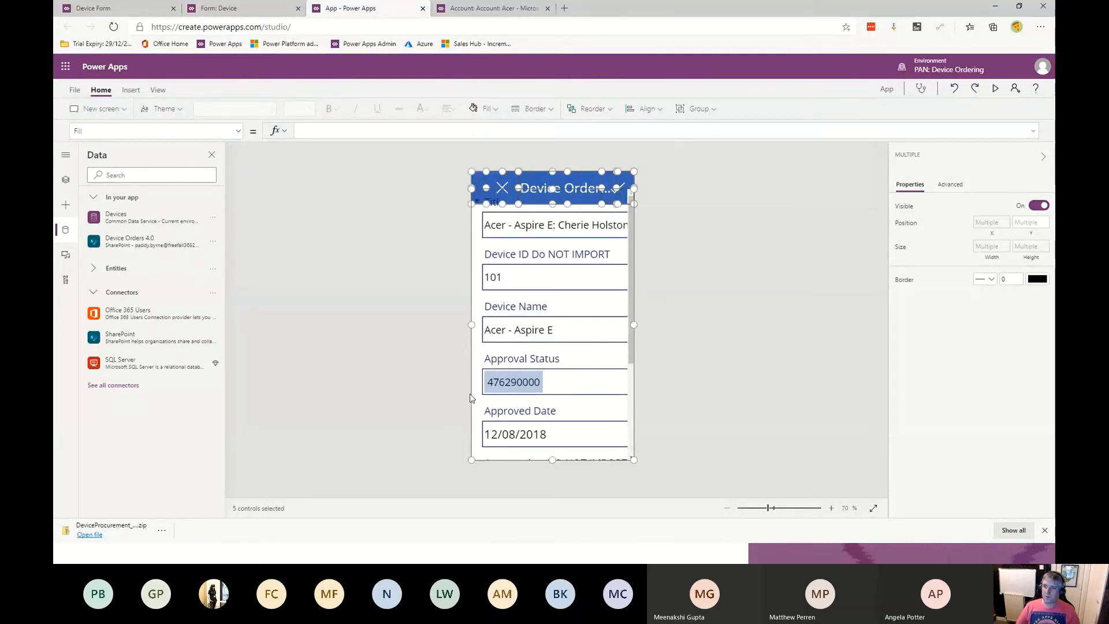
- In BrowseGallery1's Items formula, insert a new StartsWith function ahead of the existing StartsWith search condition
click(64, 182)
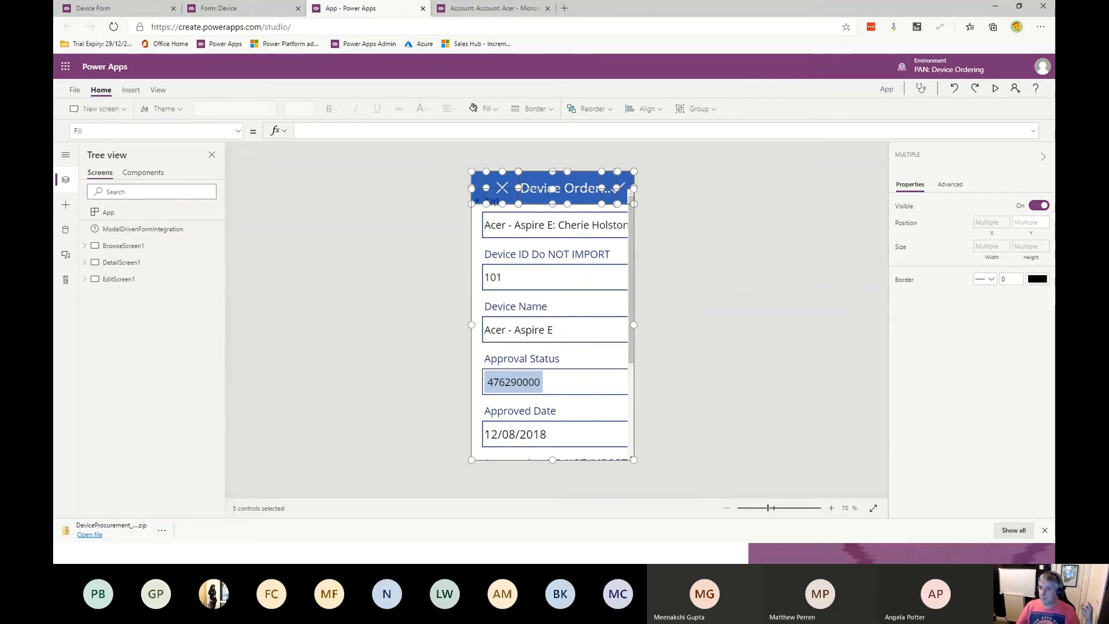
click(166, 231)
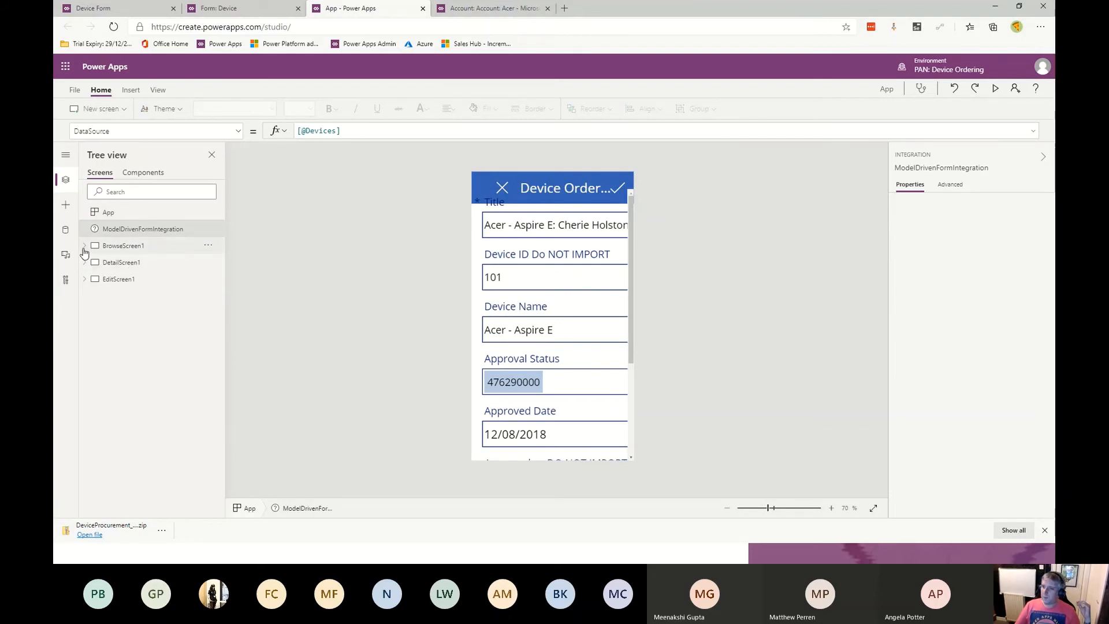
click(119, 245)
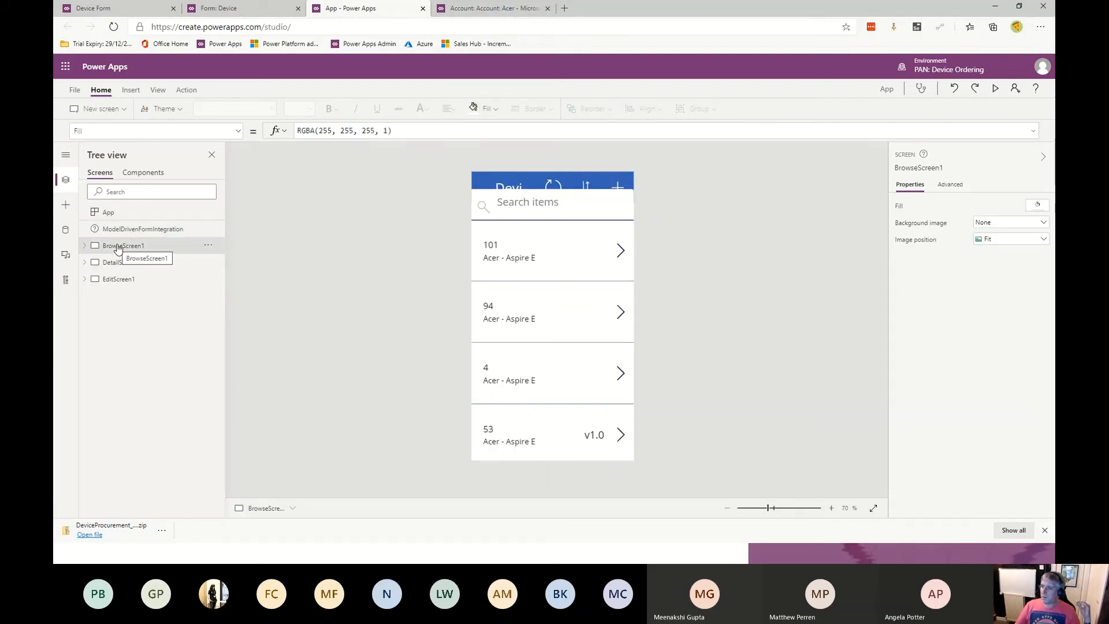
click(572, 287)
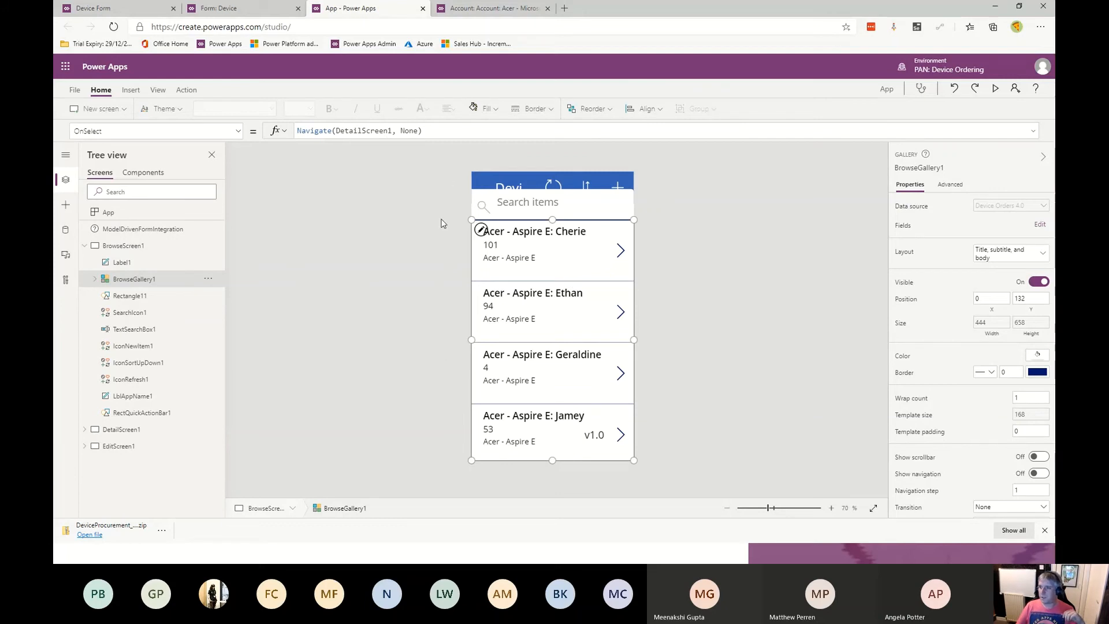
click(97, 131)
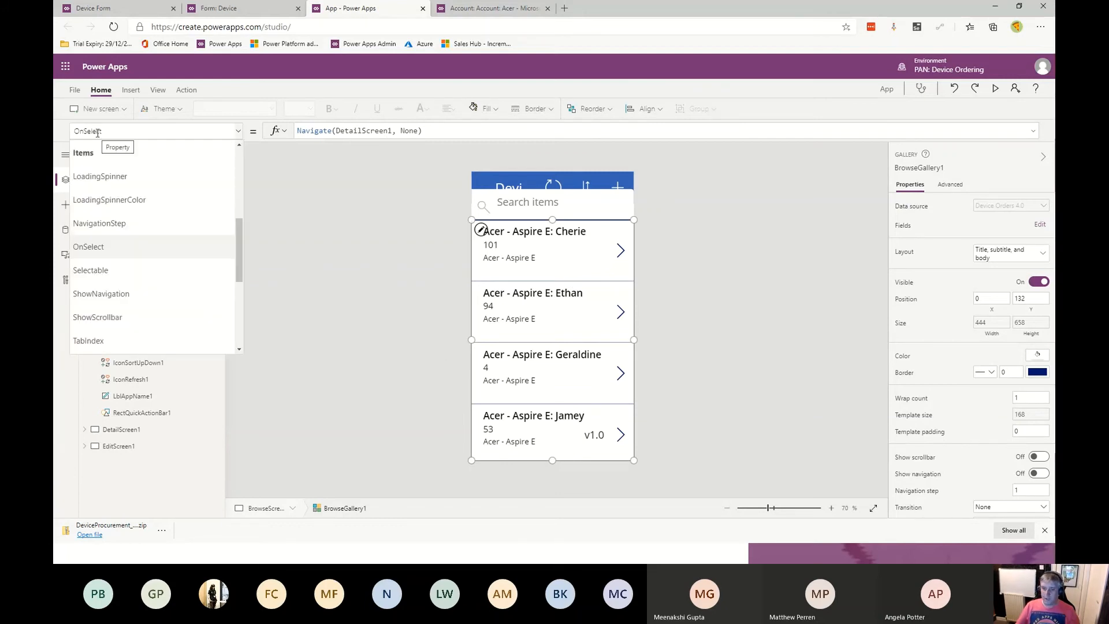
click(90, 149)
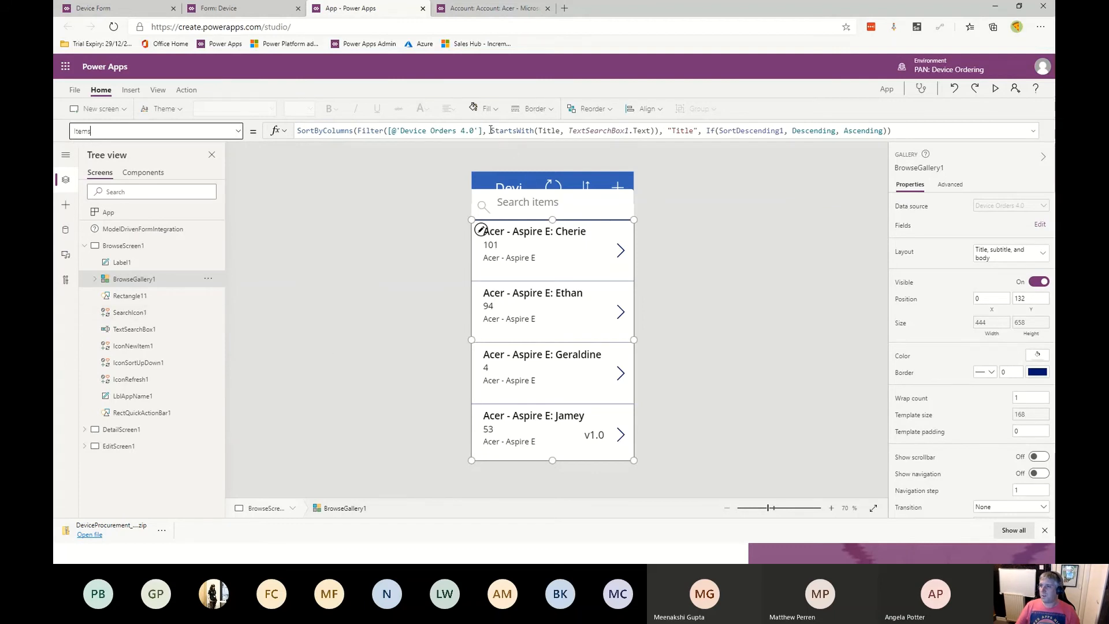
click(491, 130)
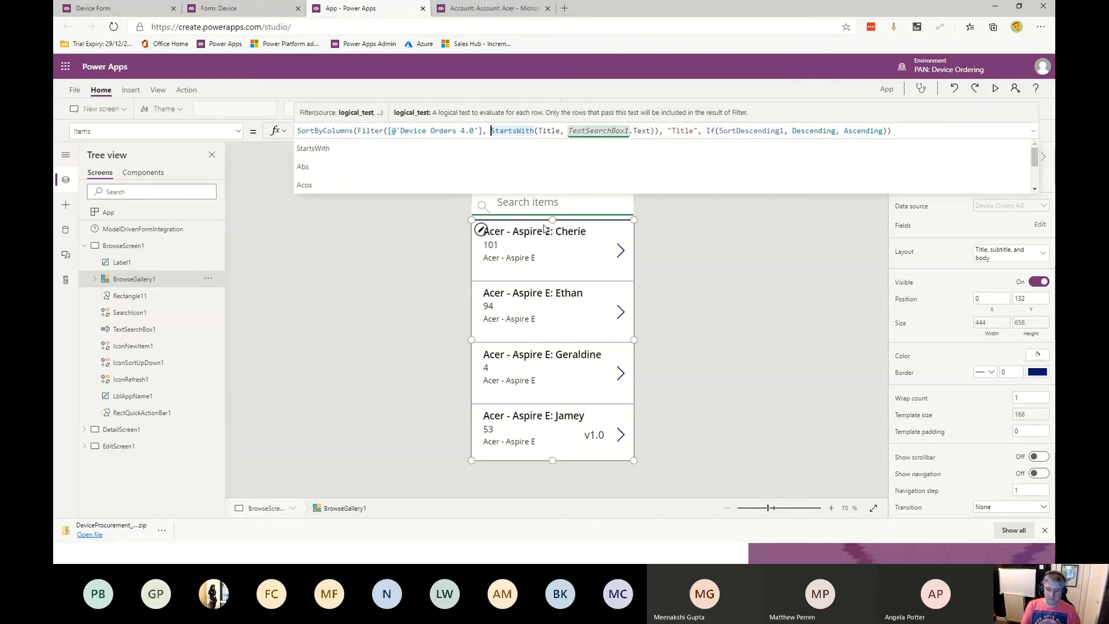
text(star)
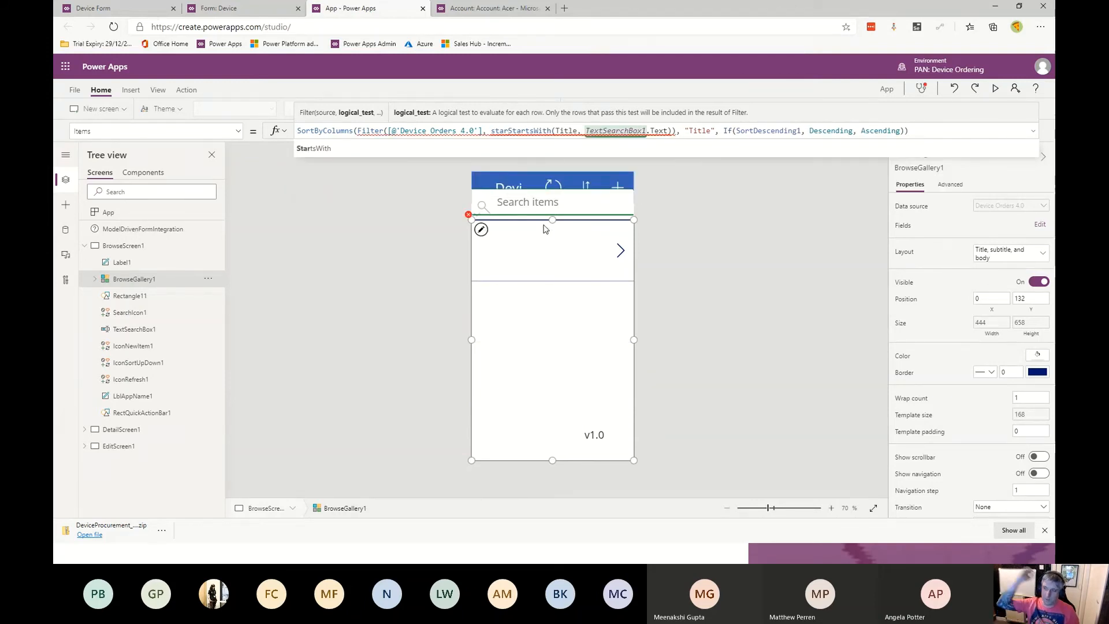
text(twi)
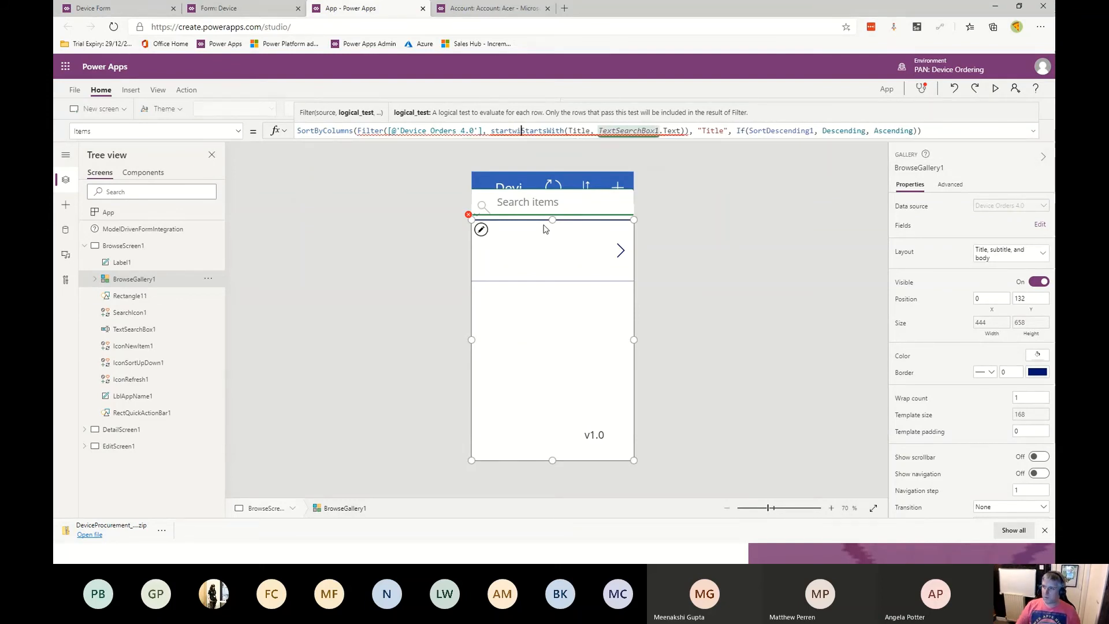
key(BackSpace)
key(BackSpace)
text(swit)
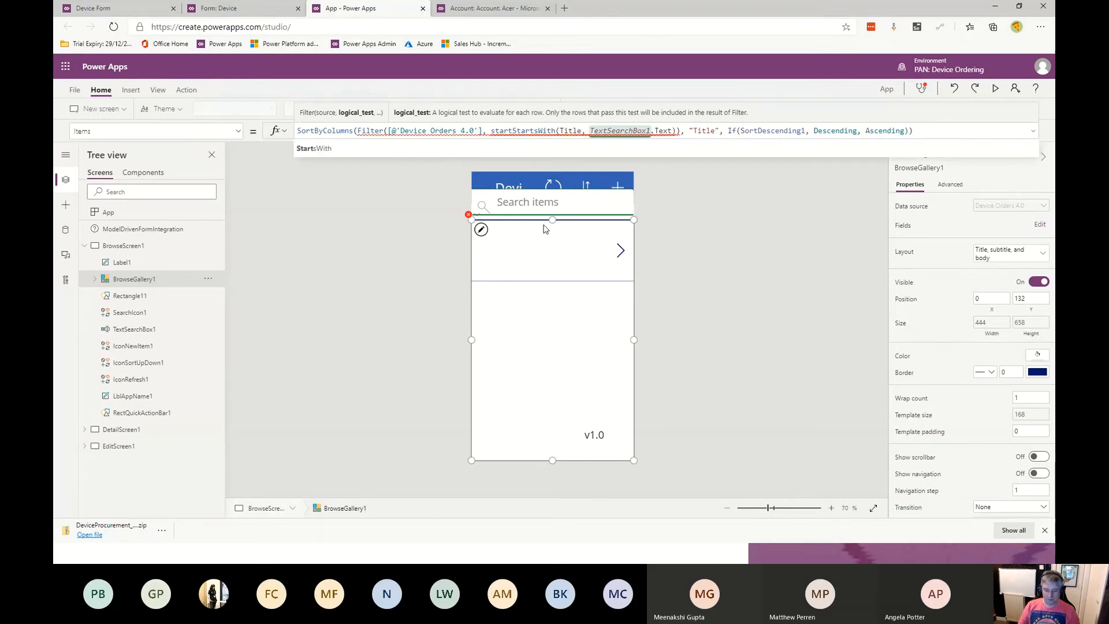
text(h)
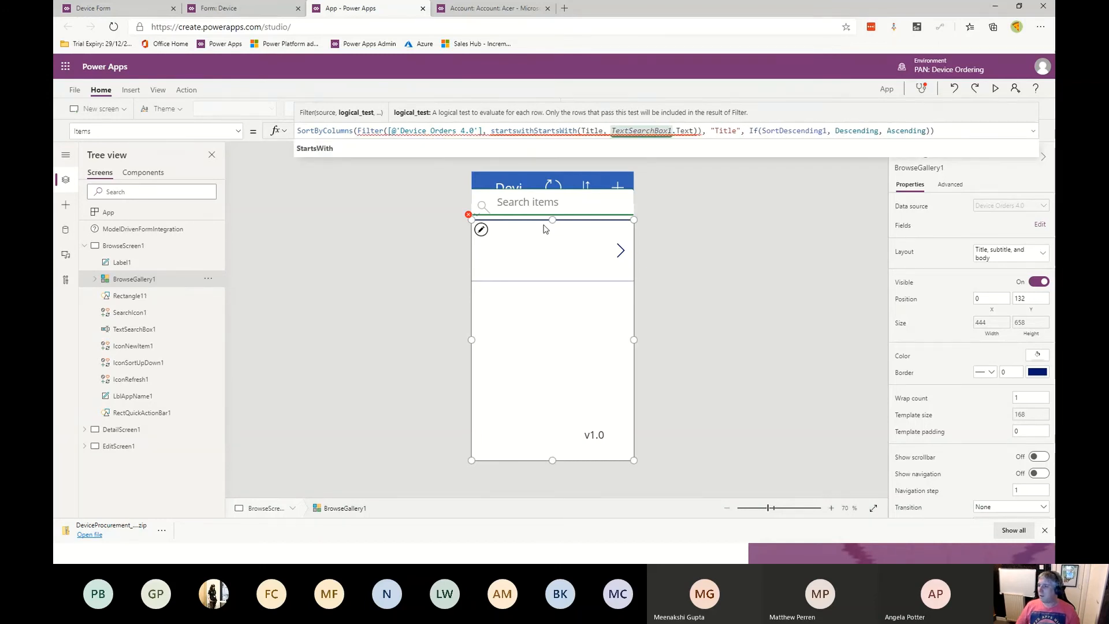
key(Tab)
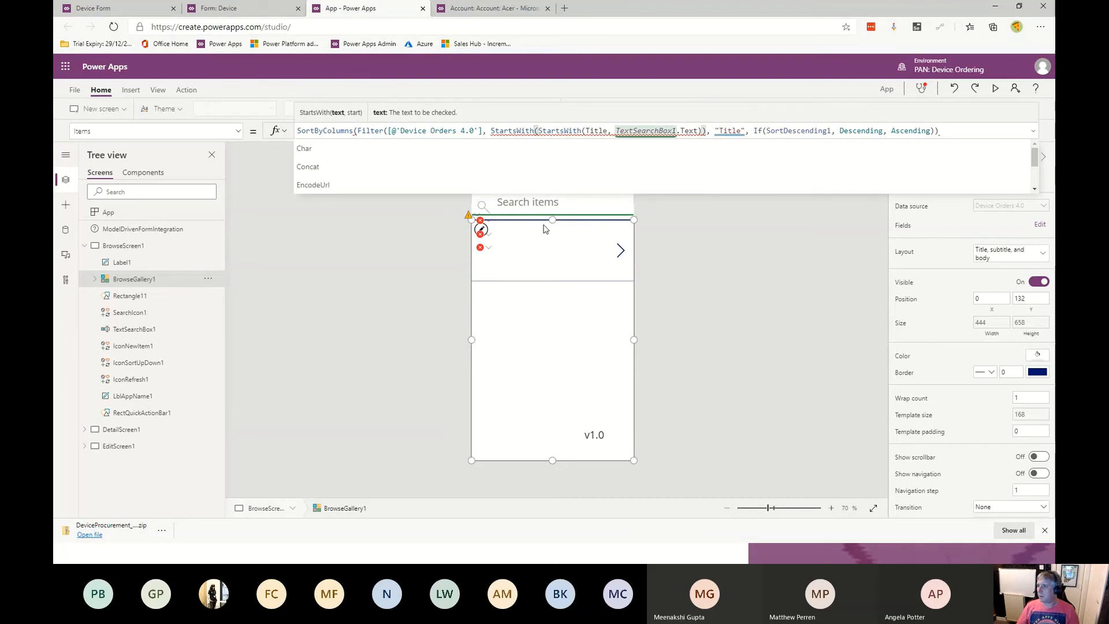
text(),)
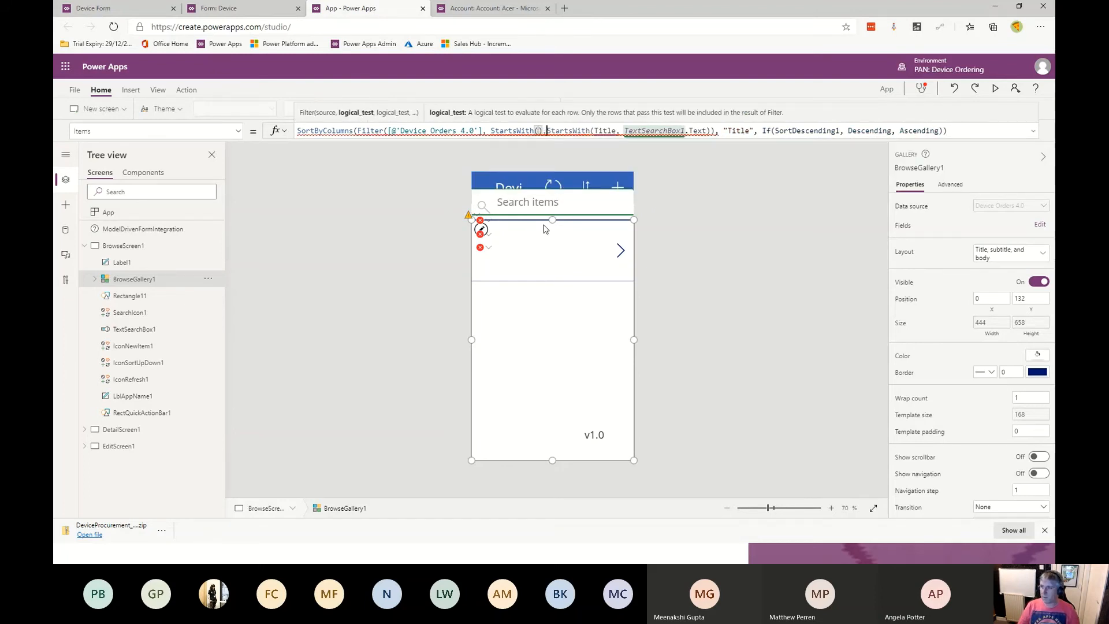
- Pass ModelDrivenFormIntegration.Item.Name as the new StartsWith function's text argument and commit the formula
key(Left)
key(Left)
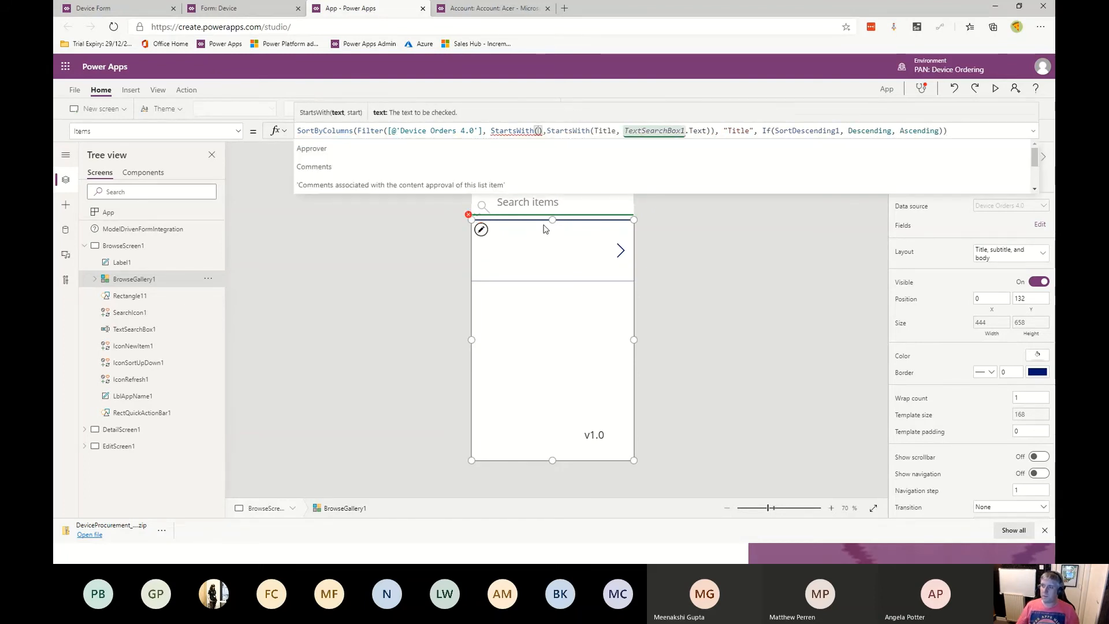
text(model)
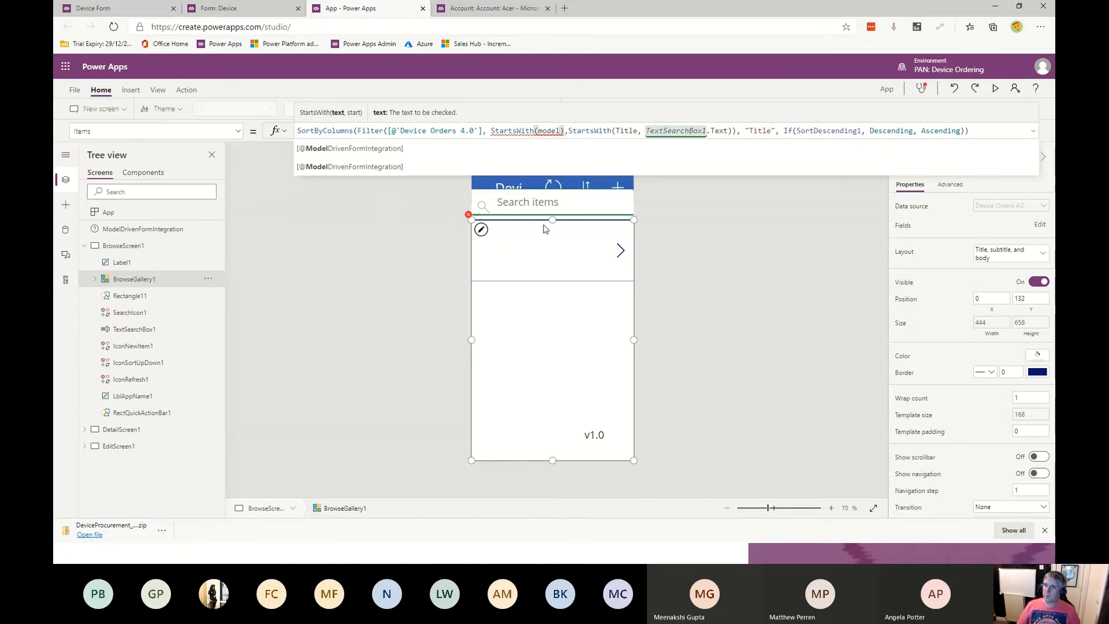
key(Tab)
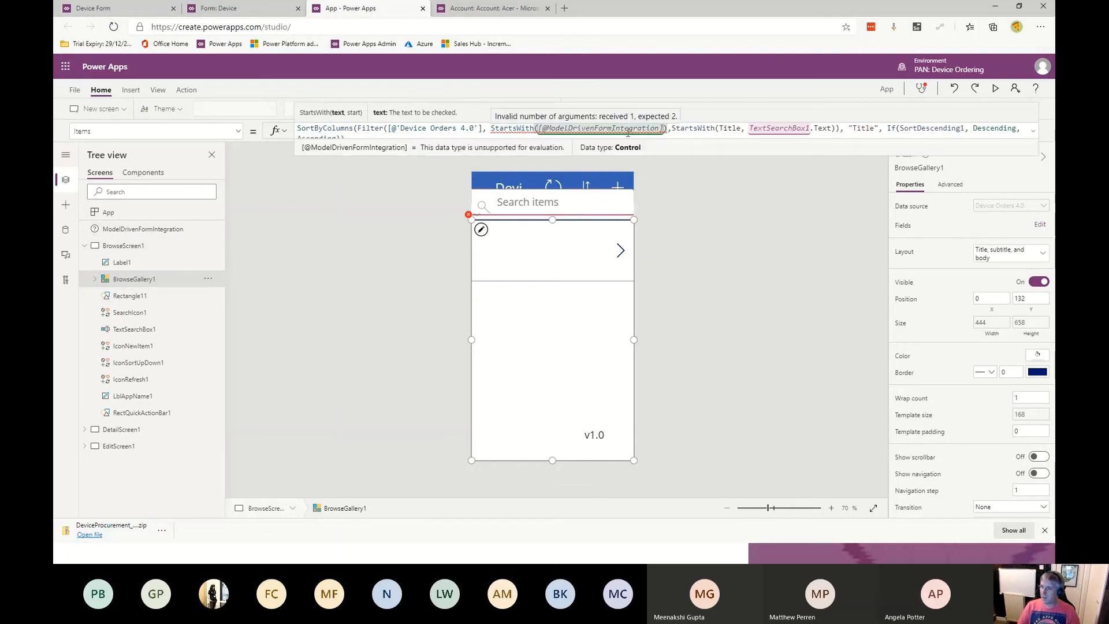
text(.)
key(Down)
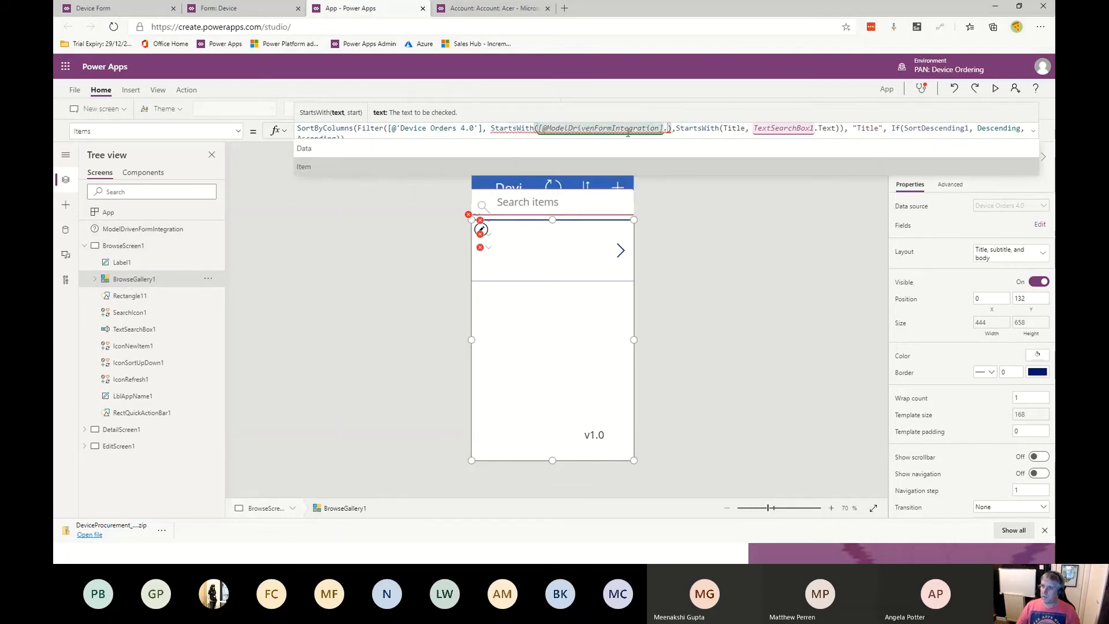
key(Tab)
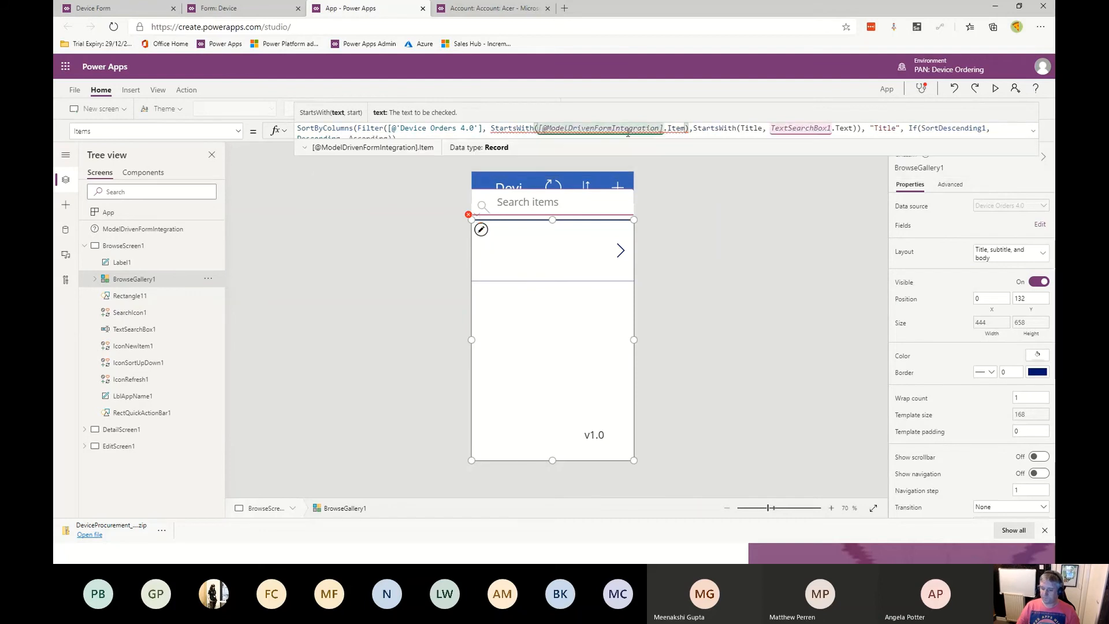
text(.)
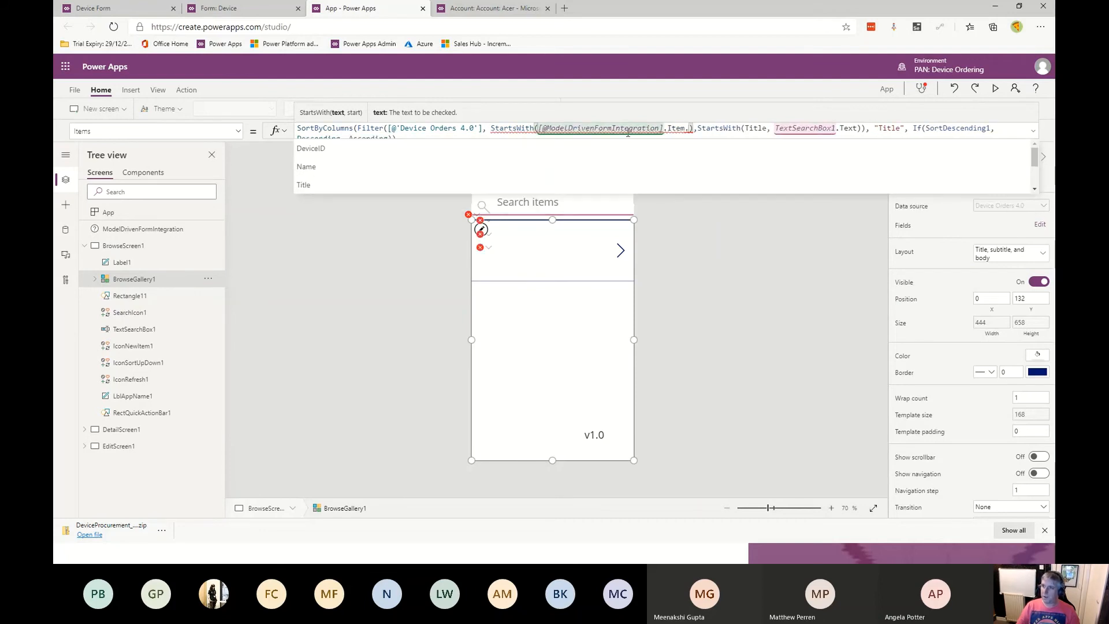
key(Down)
key(Down)
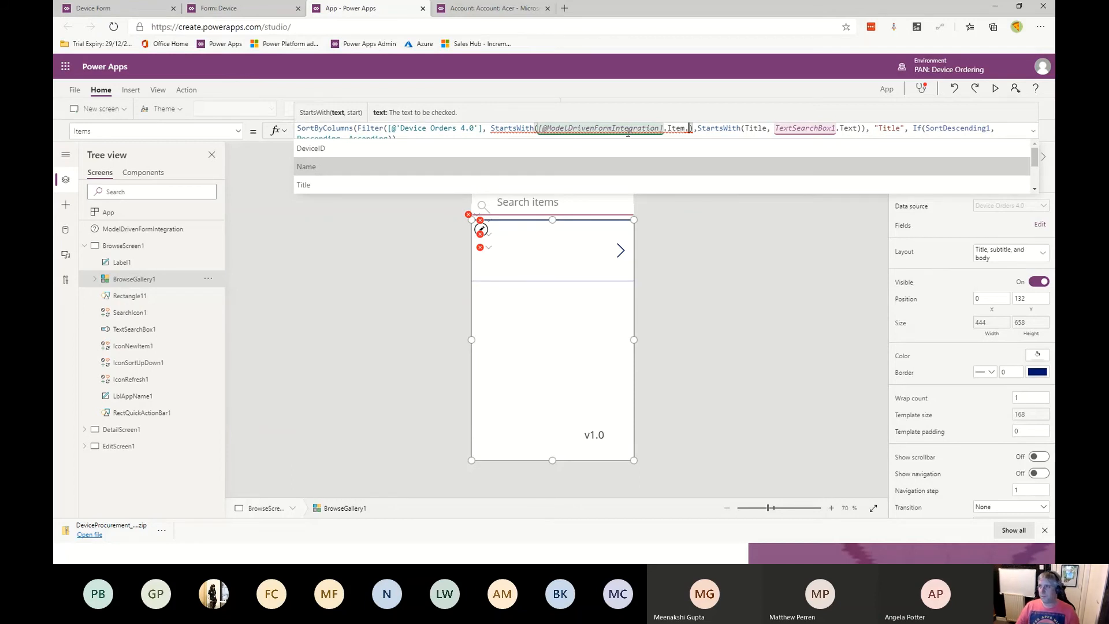
key(Tab)
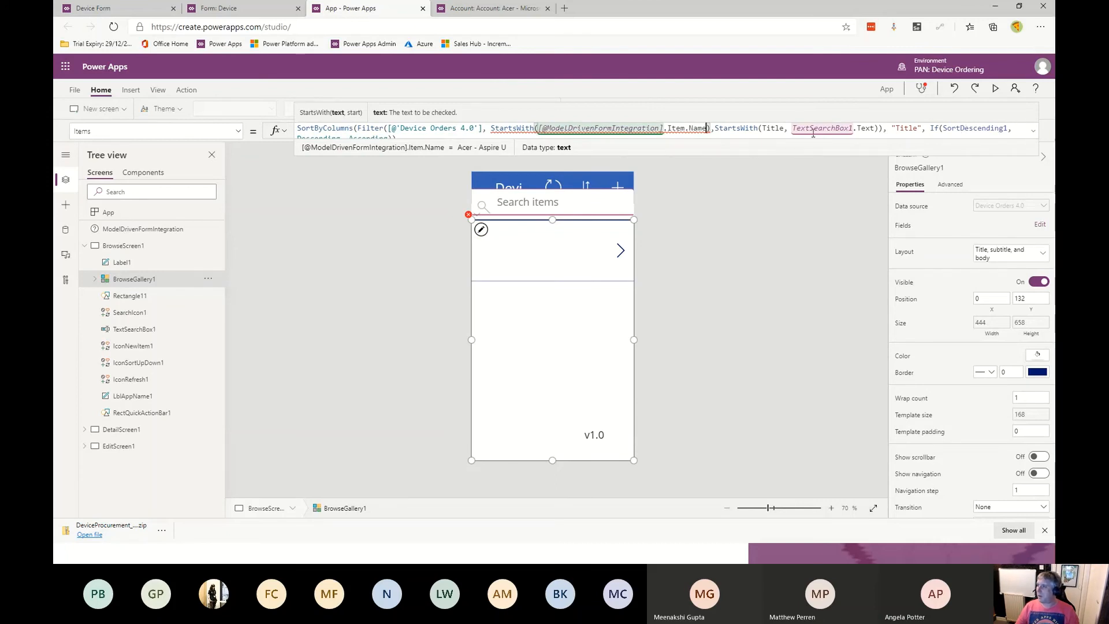
key(Right)
key(Return)
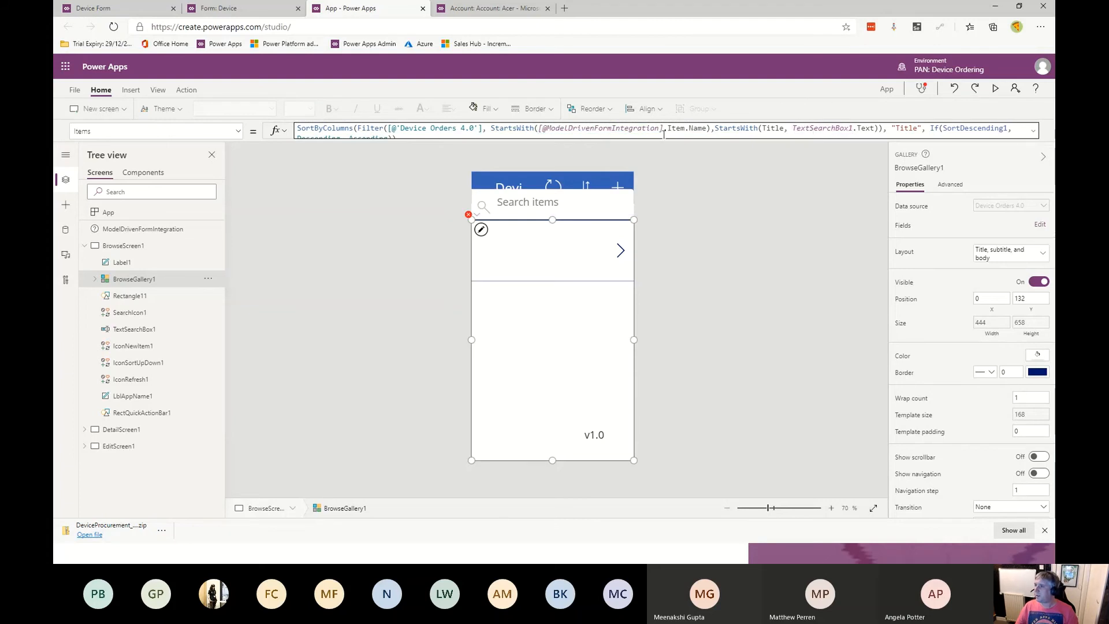
- Insert Title as the first argument of the new StartsWith function in the gallery's Items formula and commit it
click(664, 134)
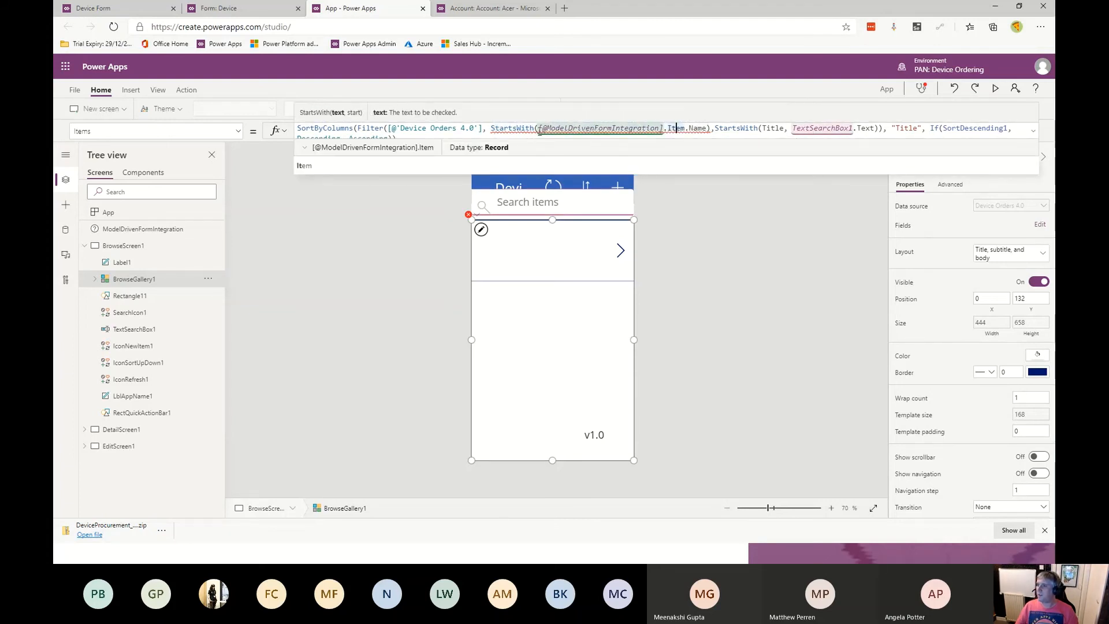
click(540, 130)
text(Ti)
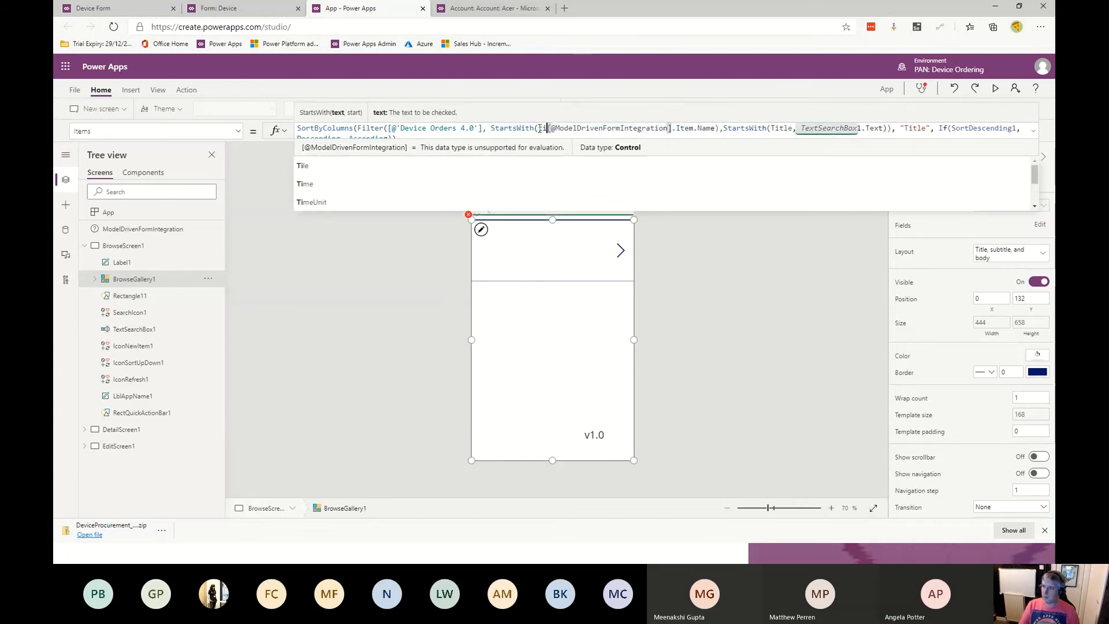
text(tle)
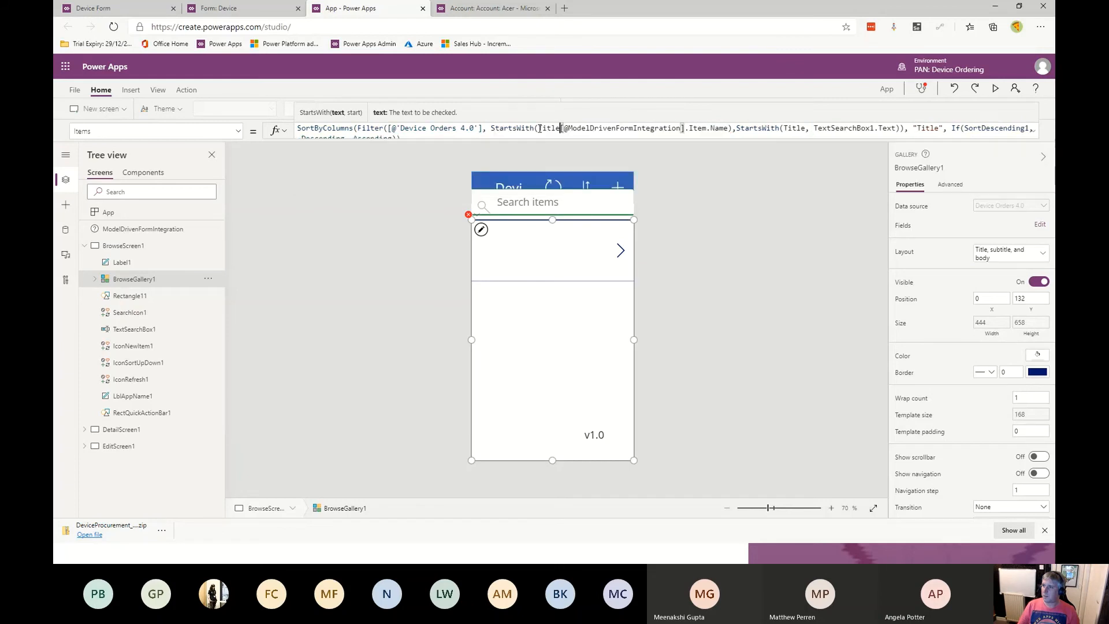
text(,)
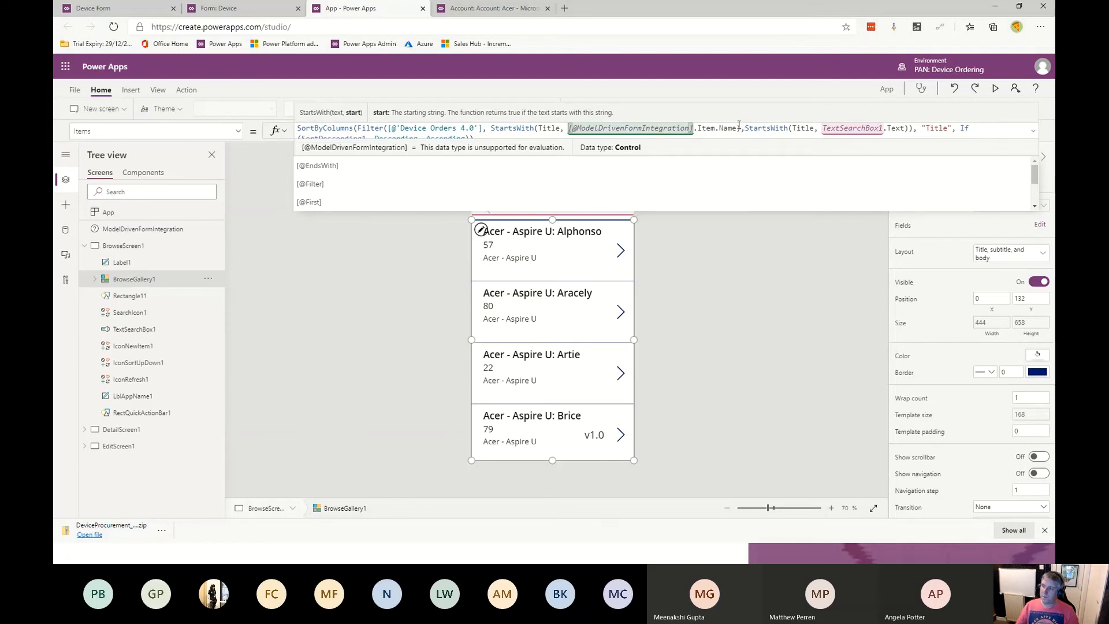
click(714, 182)
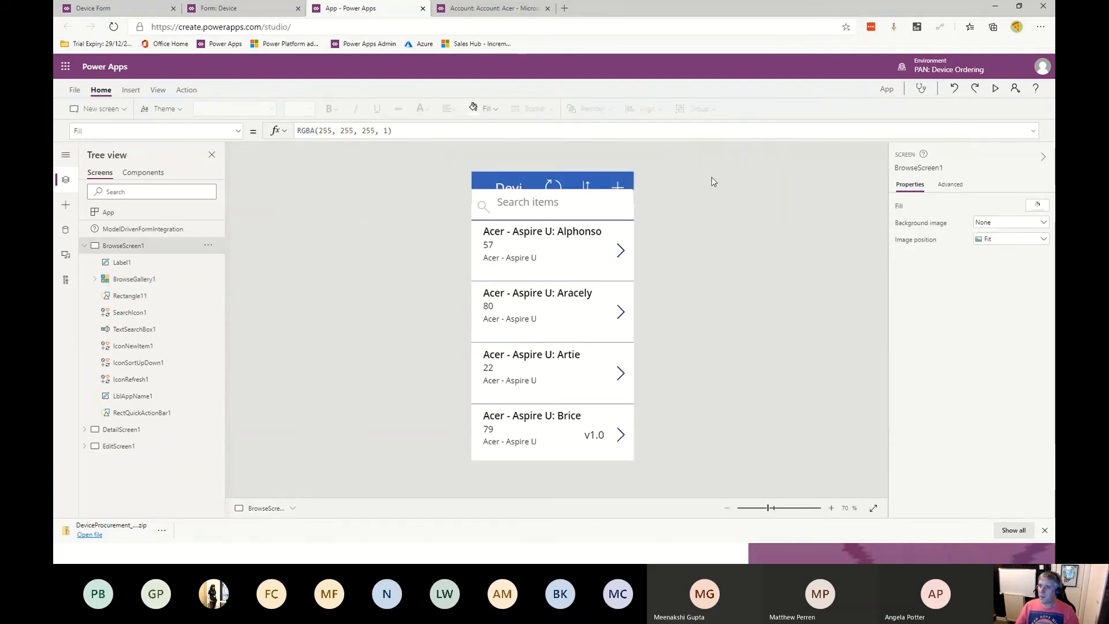
- Rename the embedded canvas app to Device Orders in its settings
click(75, 90)
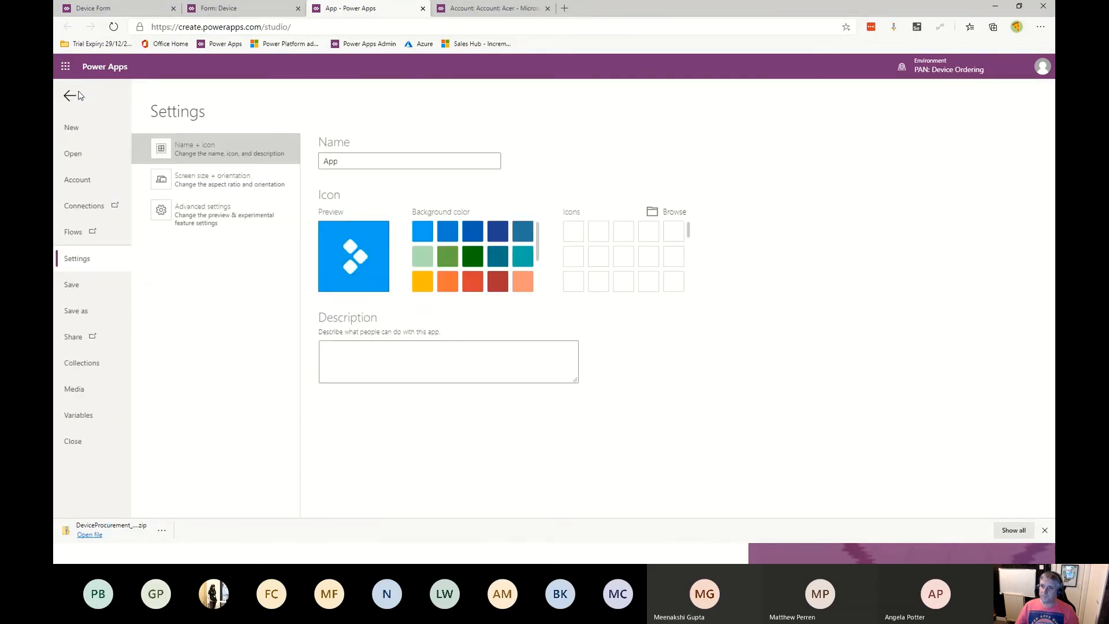
click(353, 160)
key(ctrl+a)
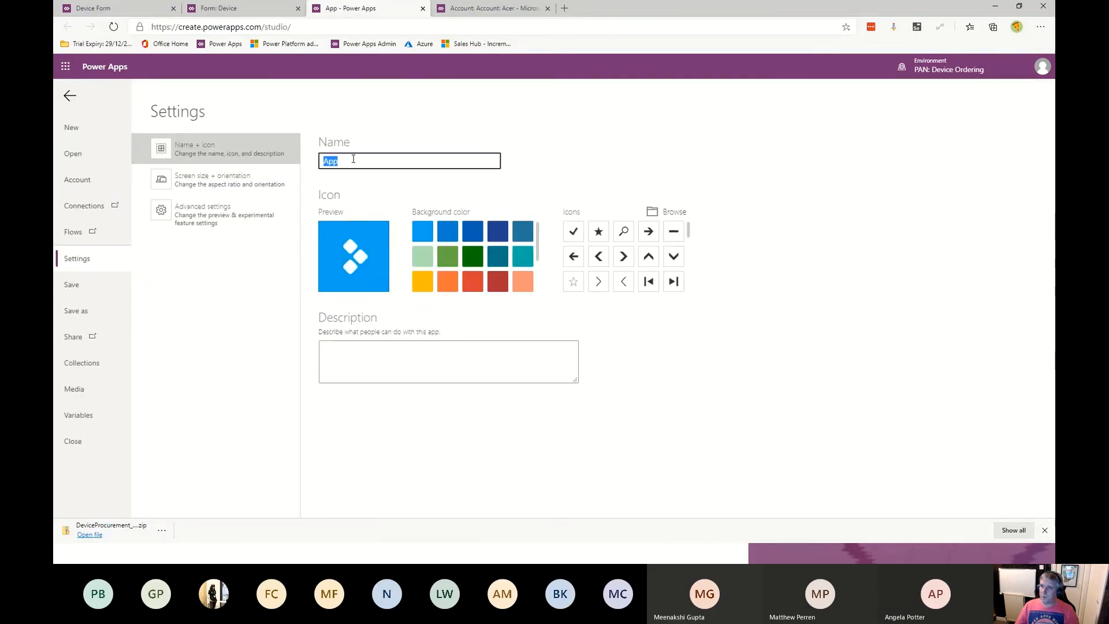
text(Device Orders)
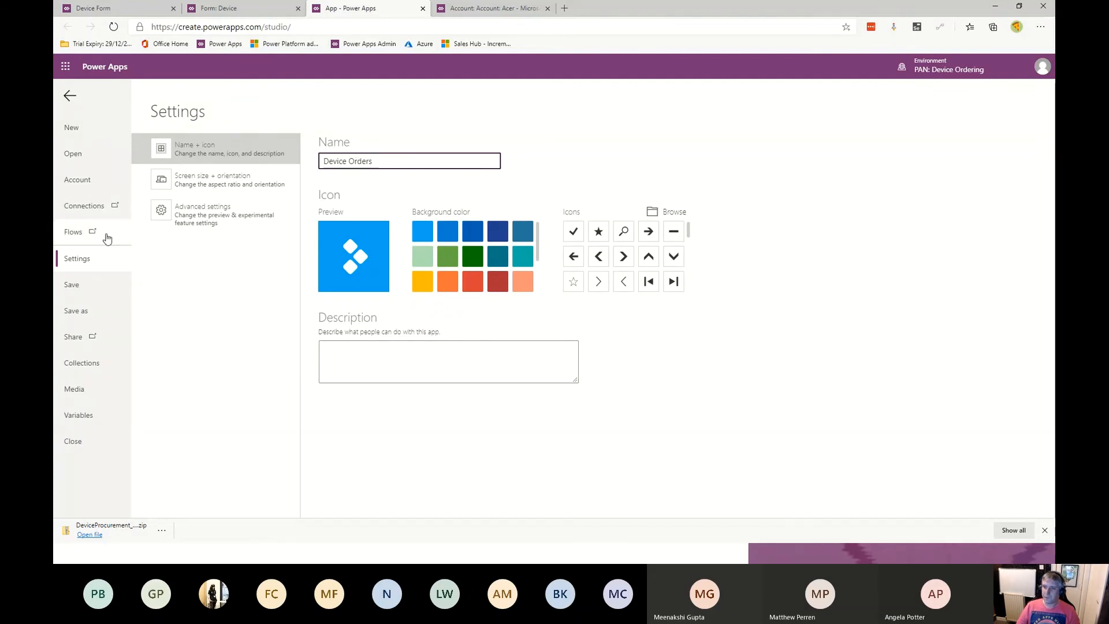
- Save the app to the cloud under the name Device Orders v1
click(91, 286)
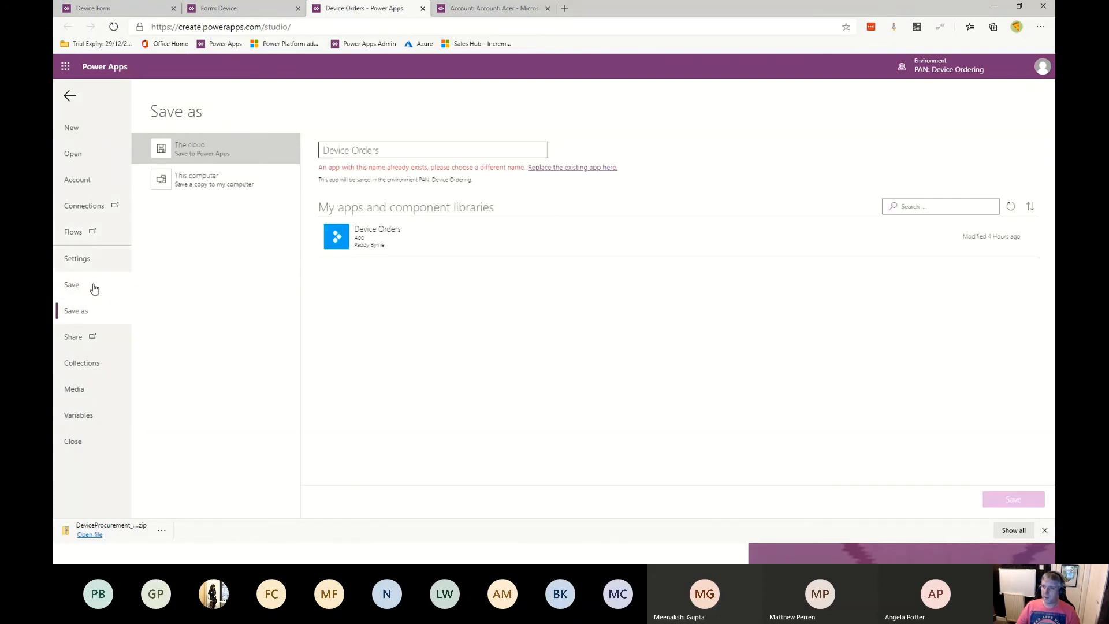
click(382, 149)
click(389, 150)
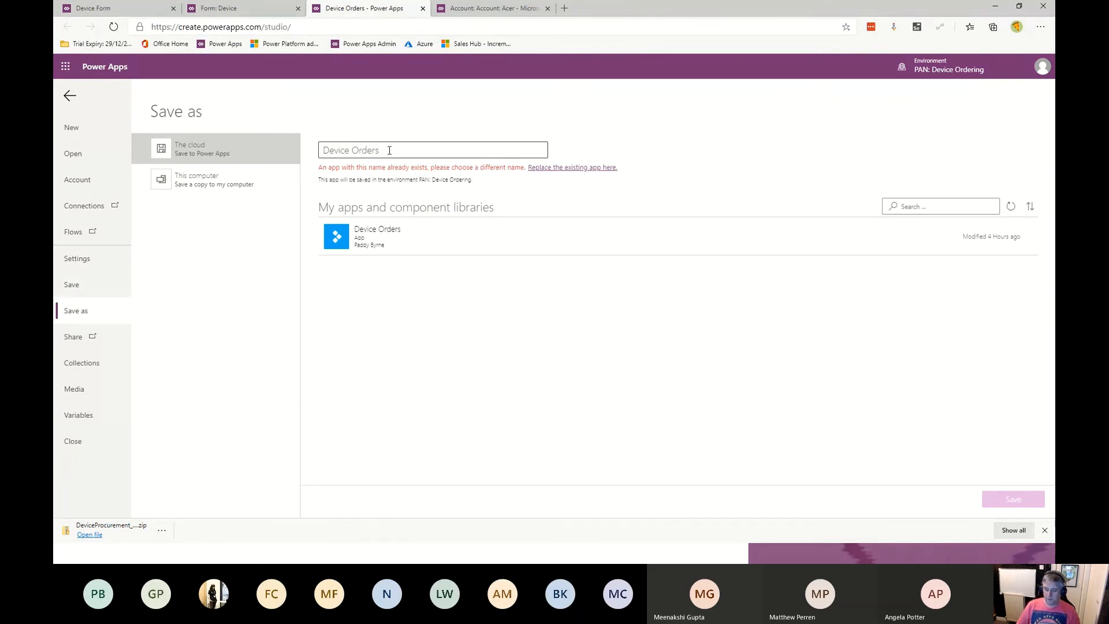
text(v1)
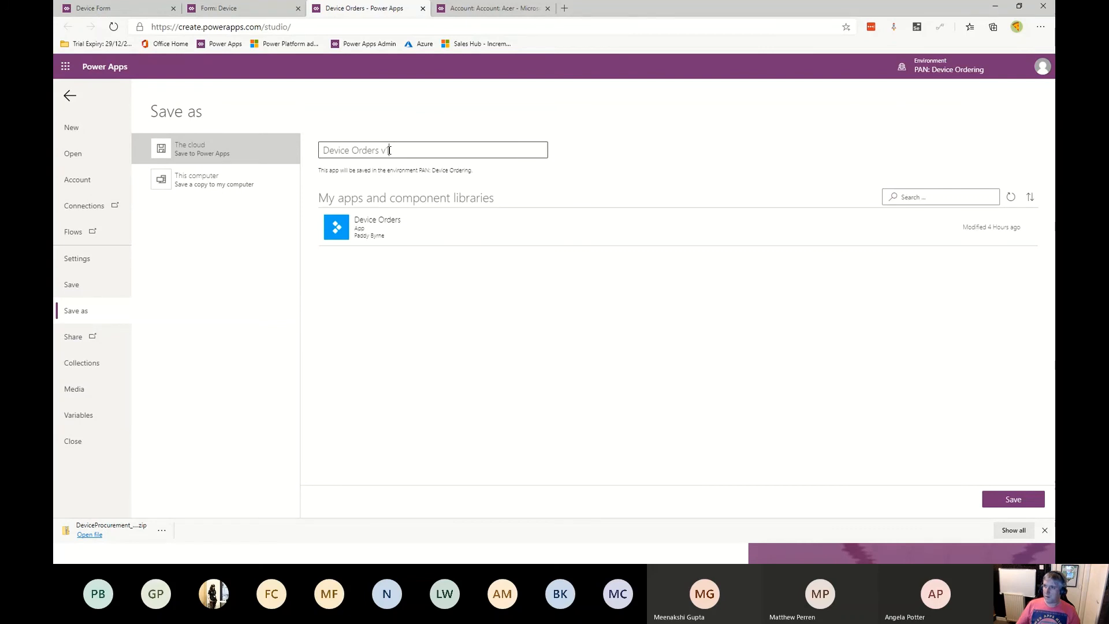
click(1009, 505)
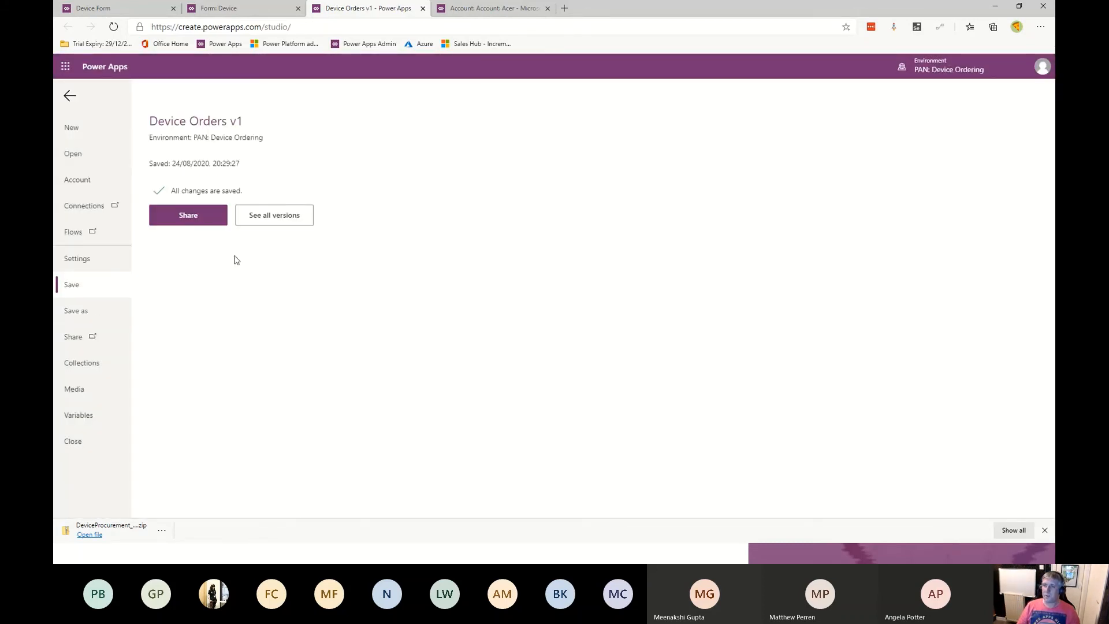
- On the Title field, use the default Text Box for Phone and Tablet and the canvas app for Web, confirm, and publish the form
click(256, 5)
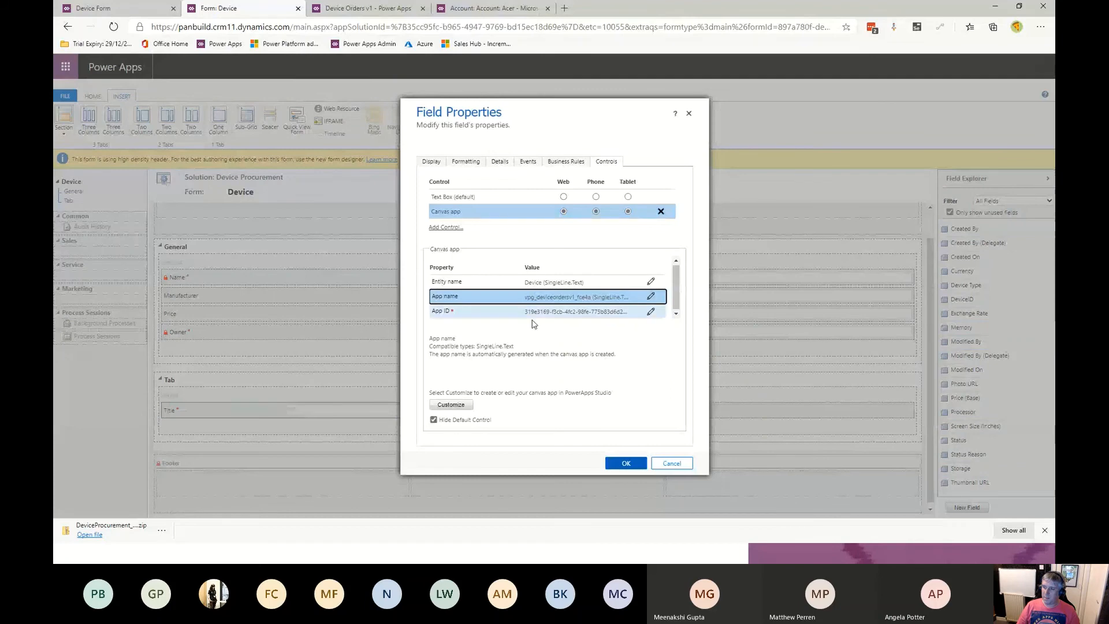
click(621, 467)
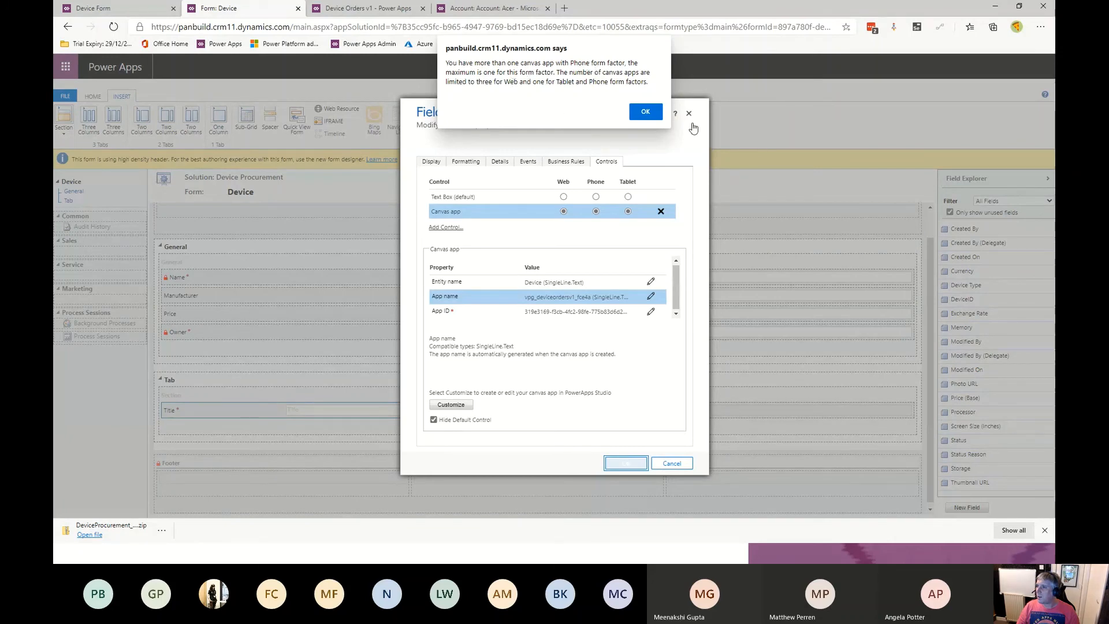
click(632, 116)
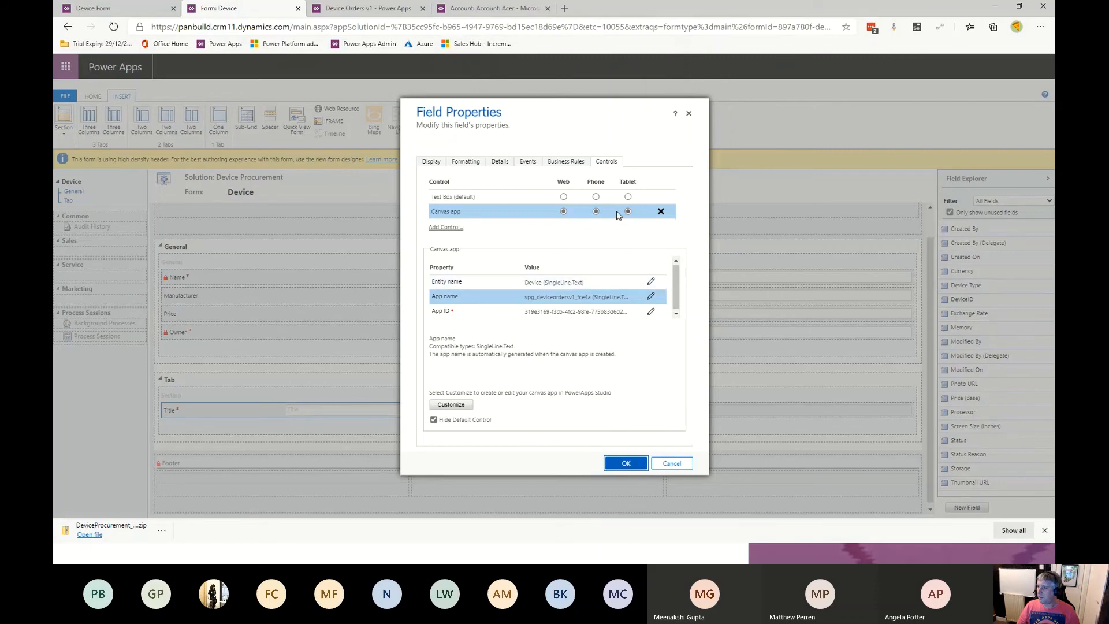
click(596, 197)
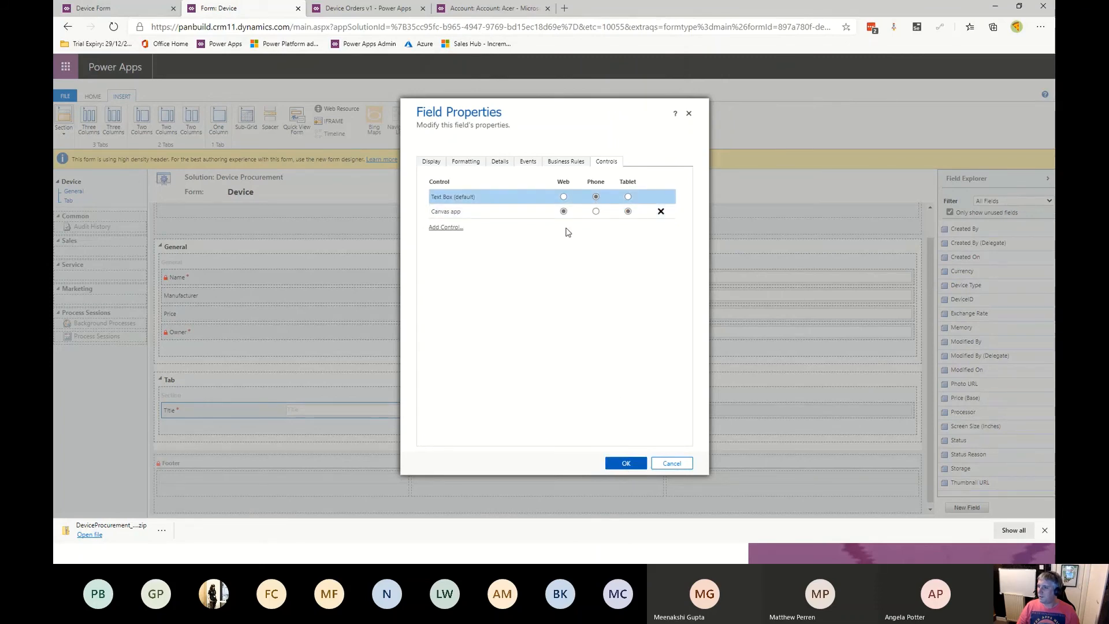
click(532, 217)
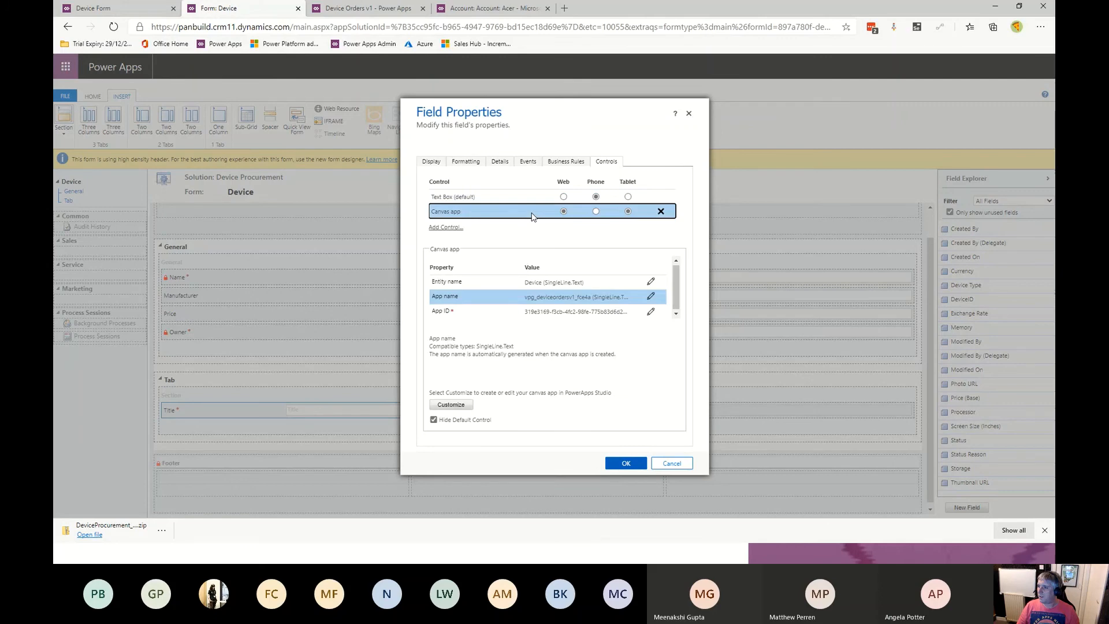
click(628, 197)
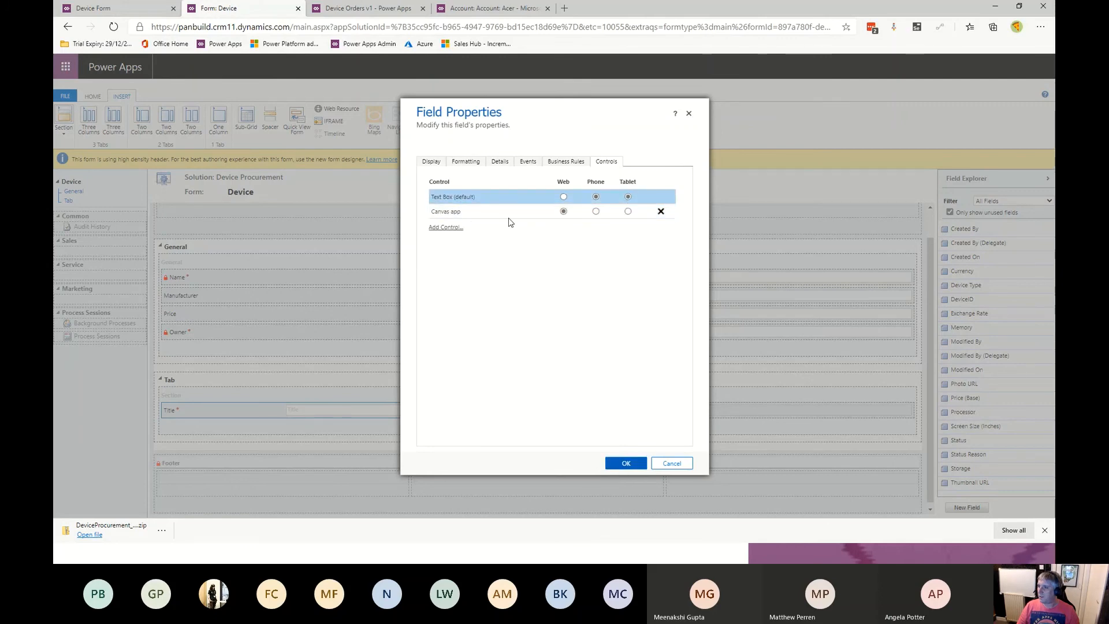
click(500, 216)
click(625, 463)
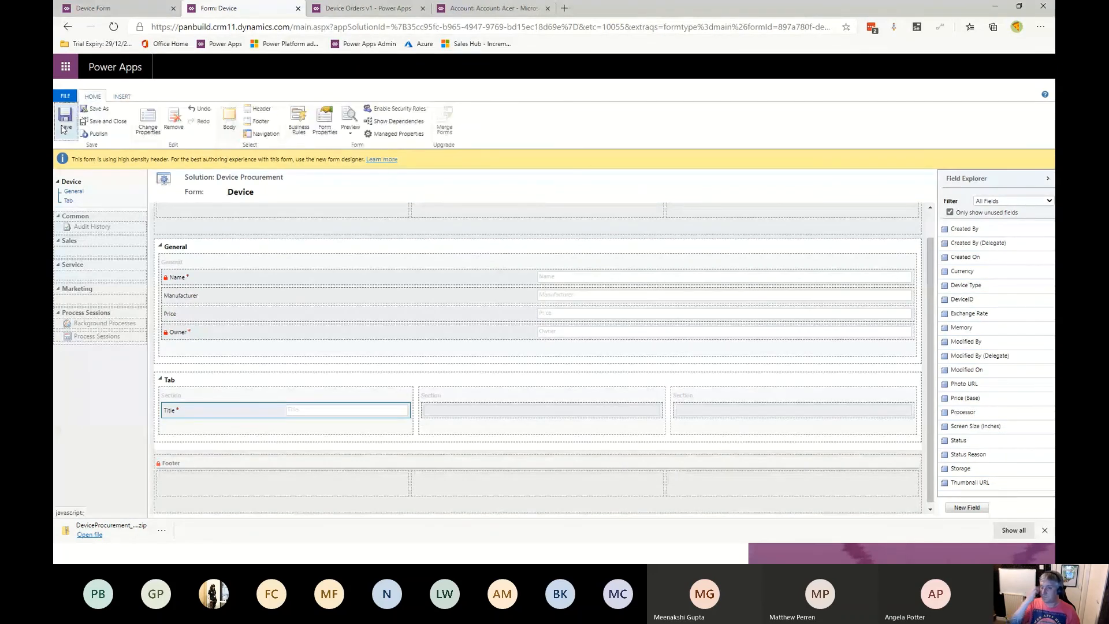
click(96, 134)
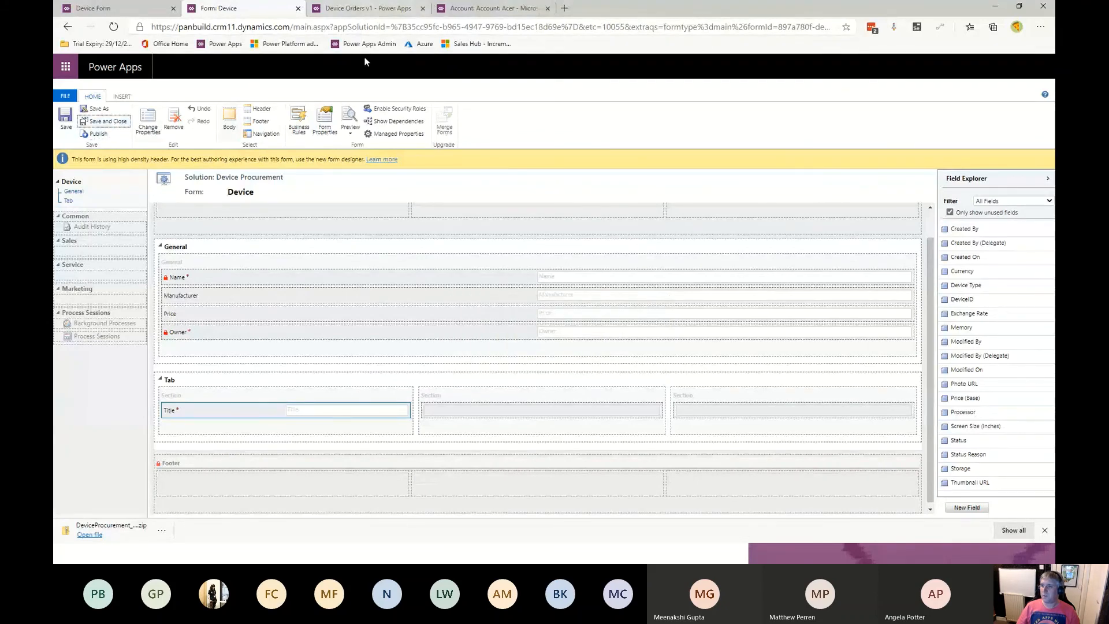
- Open the Acer - Aspire E device record in the model-driven app and browse the embedded app's order list on its second tab
click(123, 8)
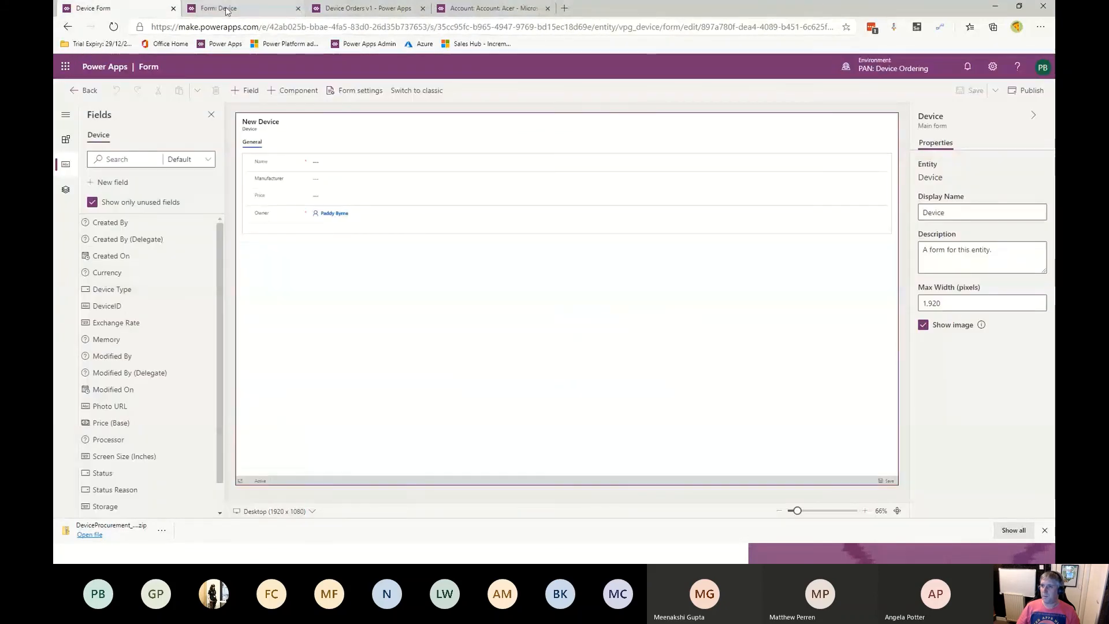
click(272, 9)
click(369, 9)
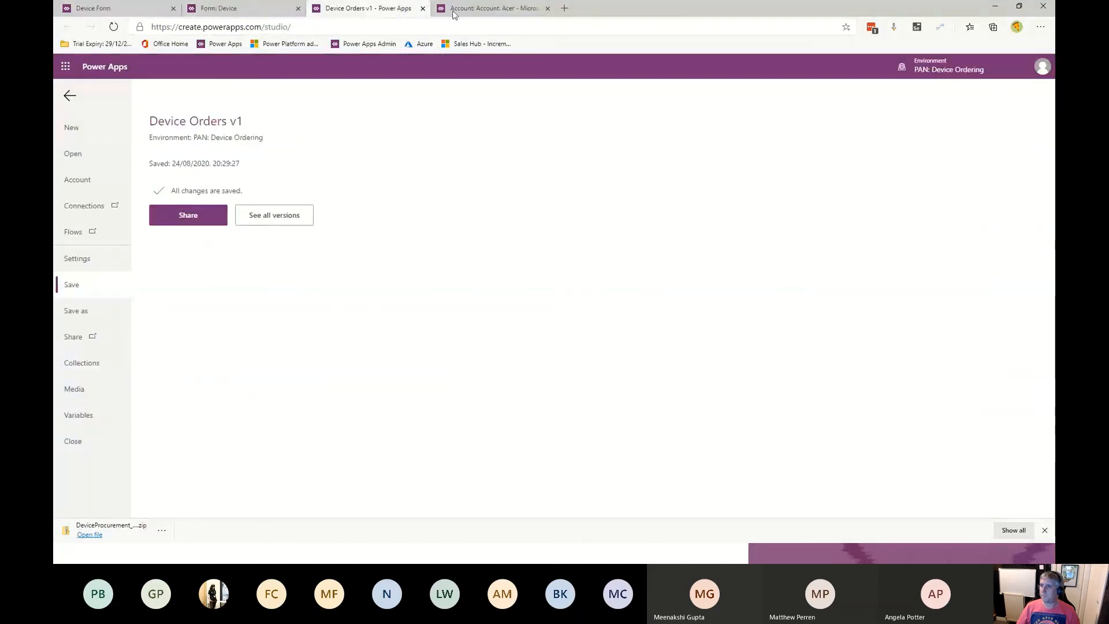
click(474, 8)
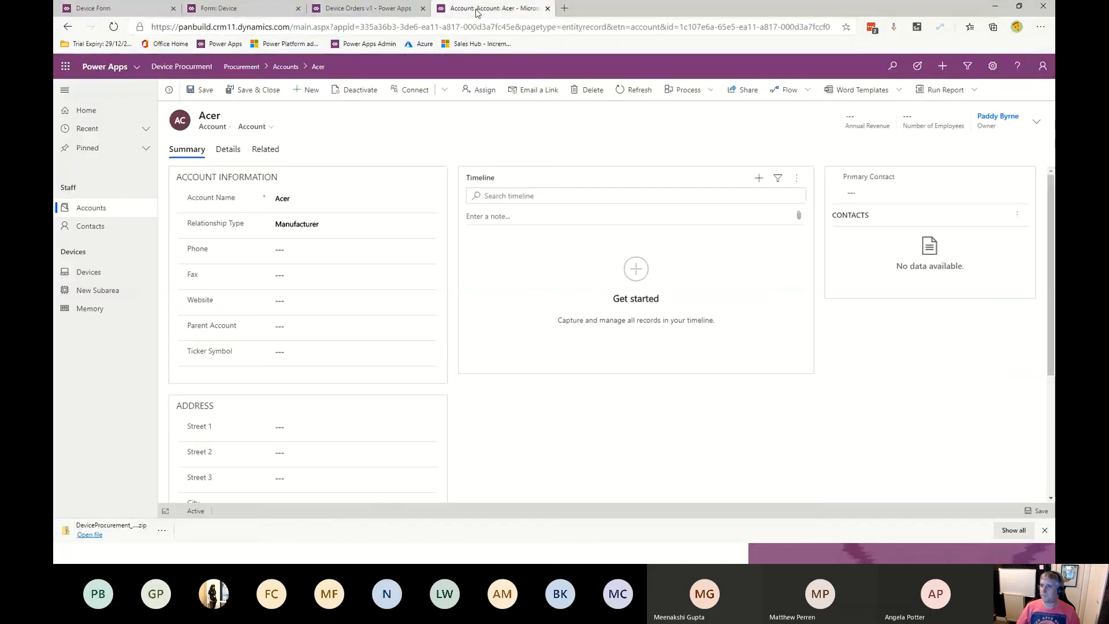
click(82, 277)
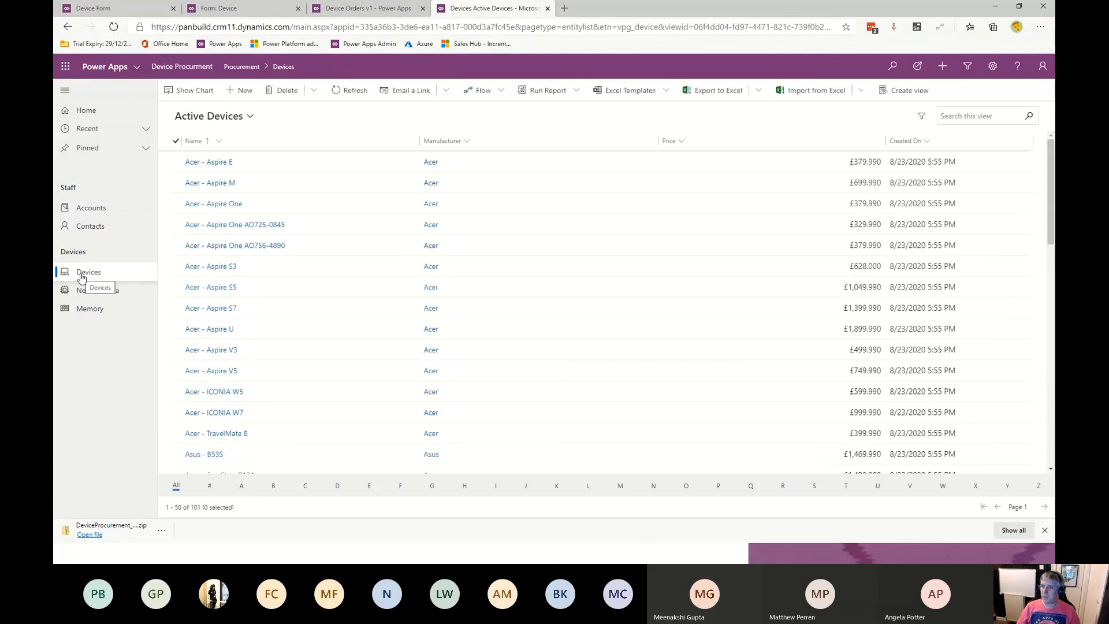
double_click(320, 168)
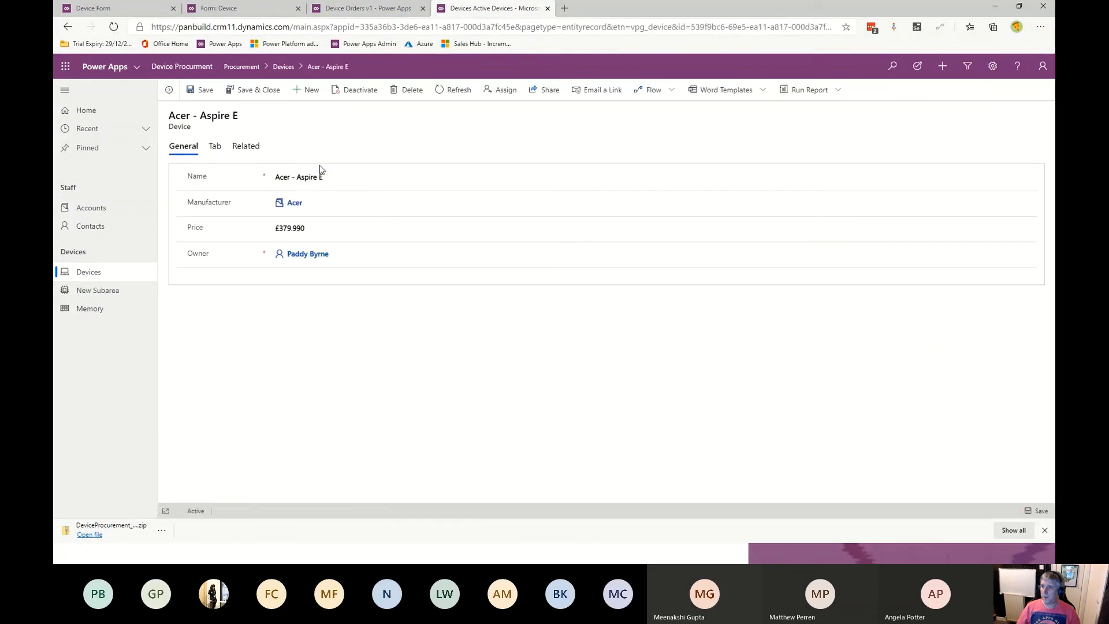
click(213, 147)
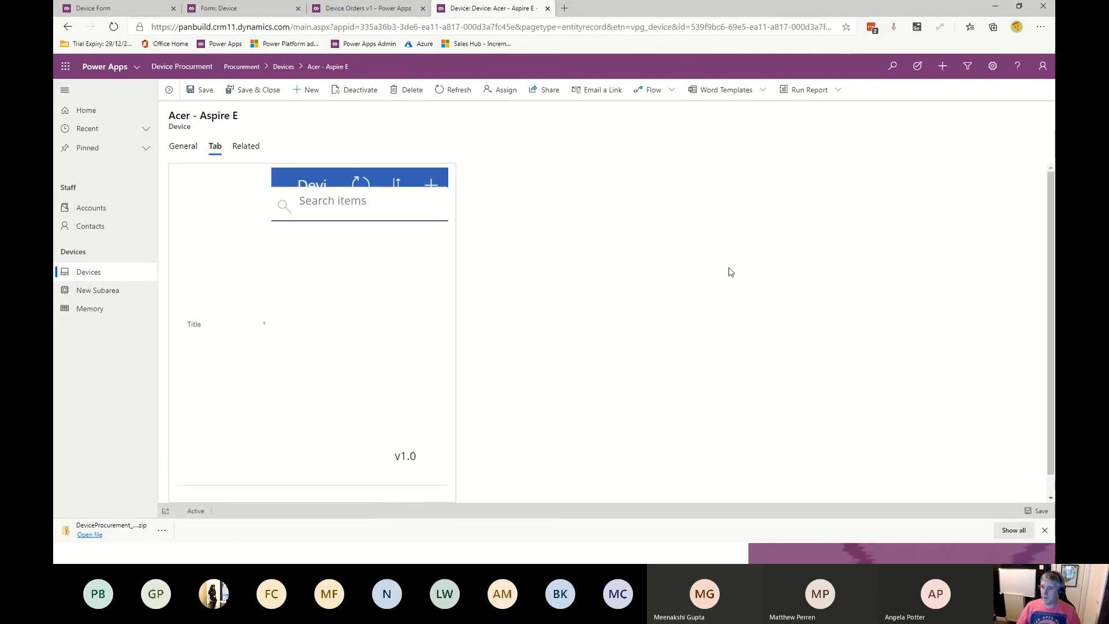
scroll(370, 324, down, 3)
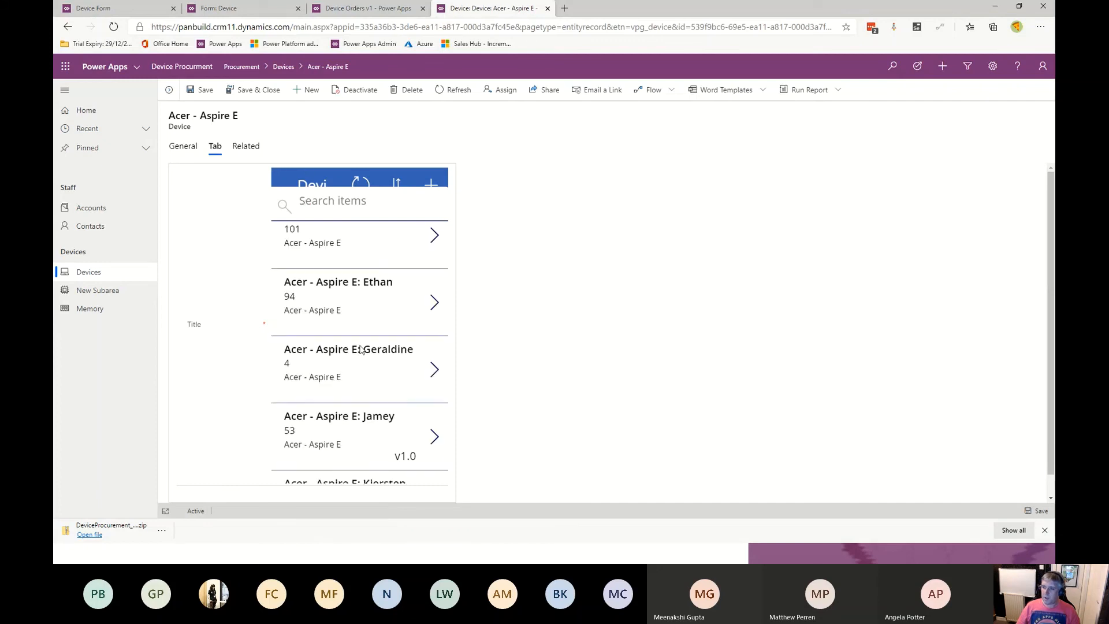
scroll(360, 348, down, 5)
scroll(340, 388, up, 1)
scroll(341, 388, up, 5)
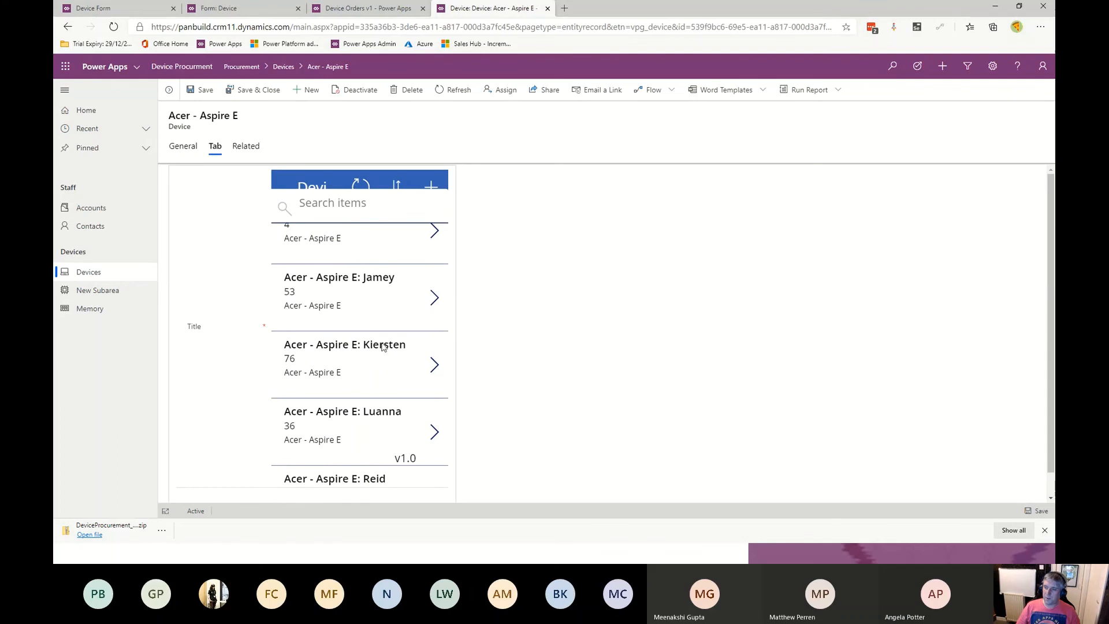
scroll(374, 327, up, 3)
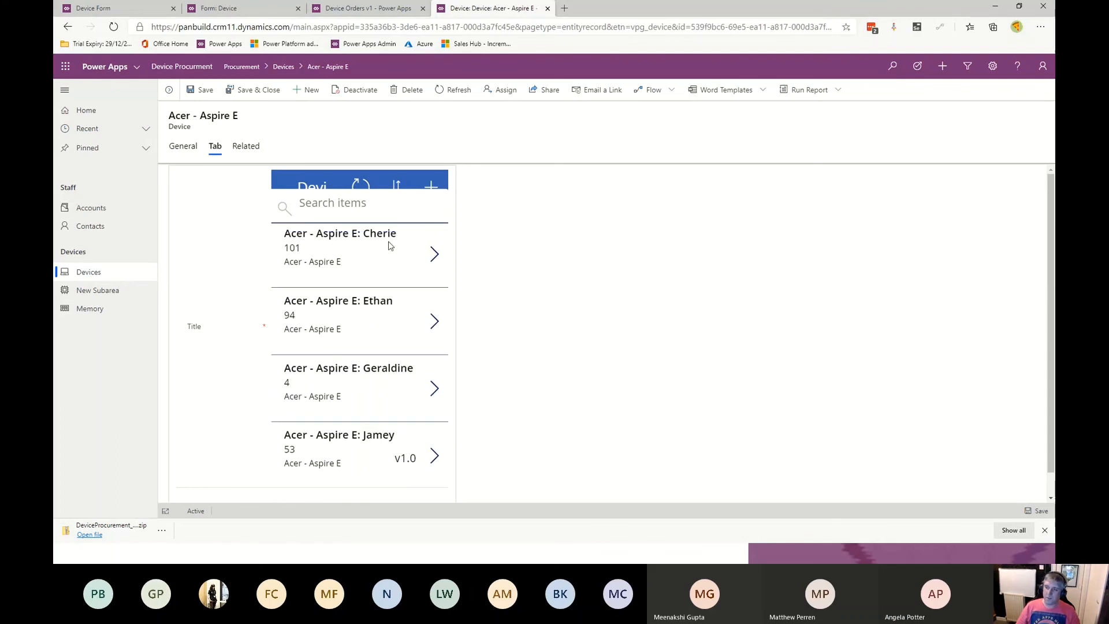
- Open the Acer - Aspire S7 device record and browse the embedded app's order list on its second tab
click(82, 281)
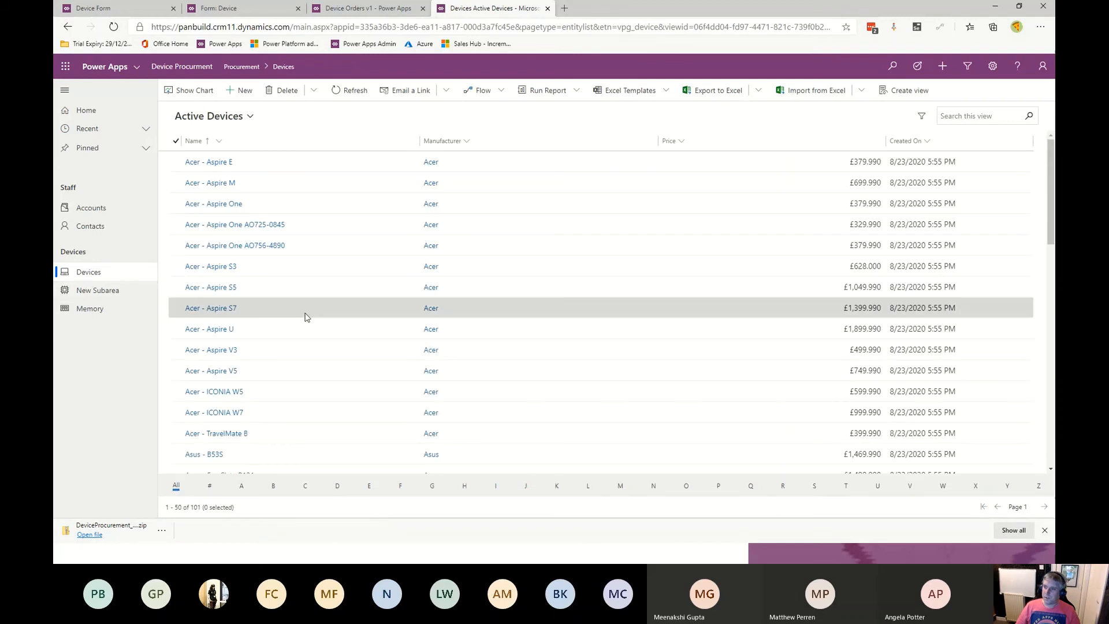
double_click(305, 313)
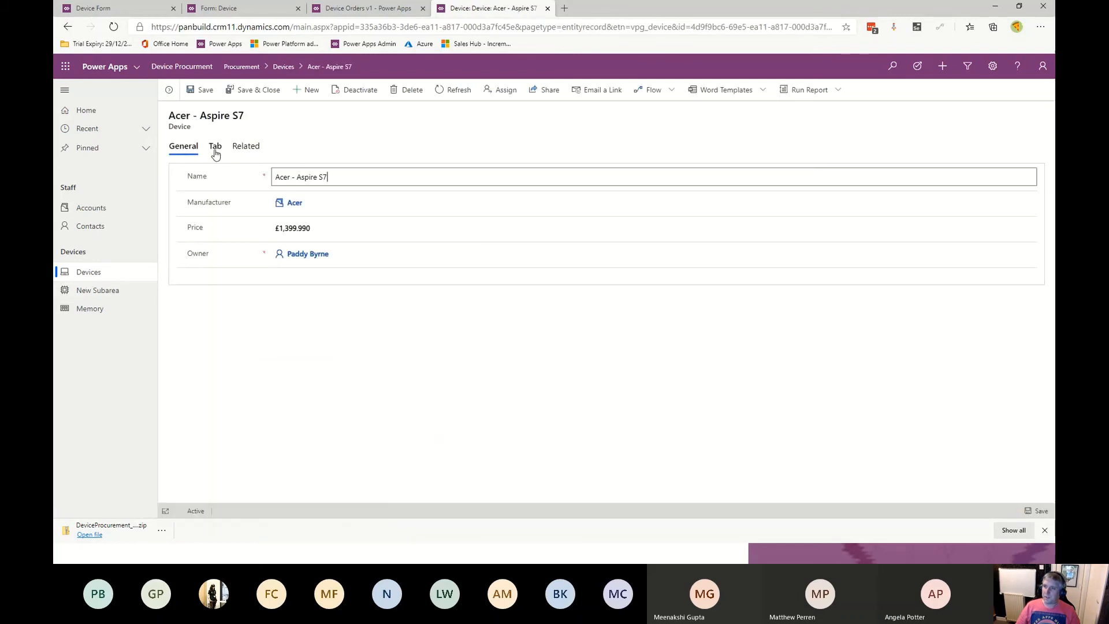
click(215, 148)
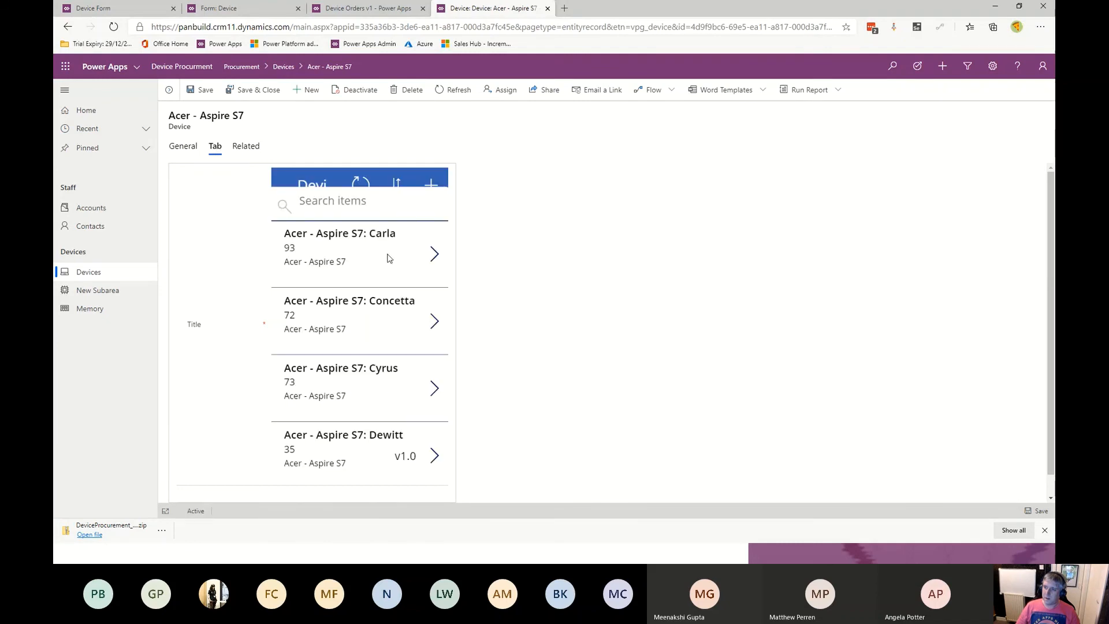
scroll(386, 364, down, 3)
scroll(386, 365, up, 3)
scroll(387, 335, down, 1)
scroll(402, 330, up, 1)
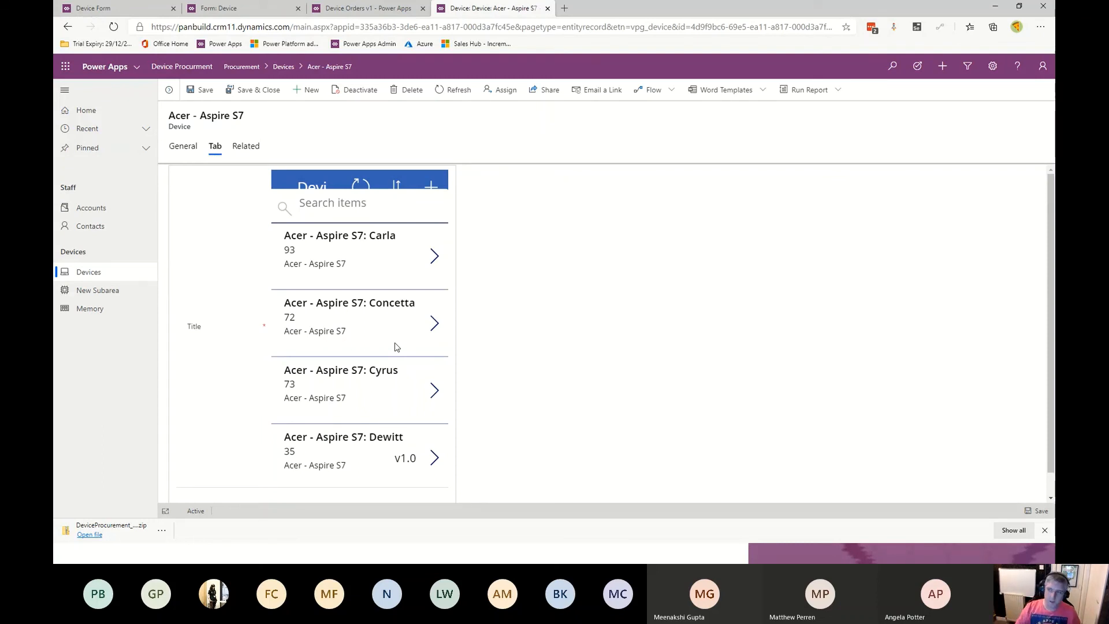
- Open the first Aspire S7 order's detail screen and then its edit screen in the embedded app
click(435, 258)
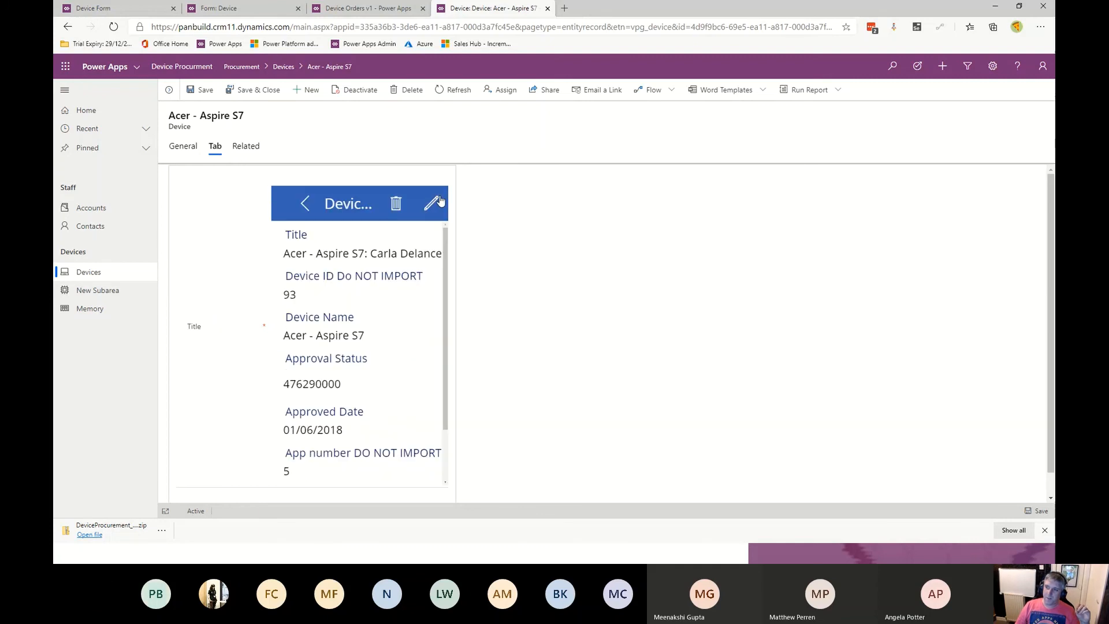
click(428, 209)
click(398, 344)
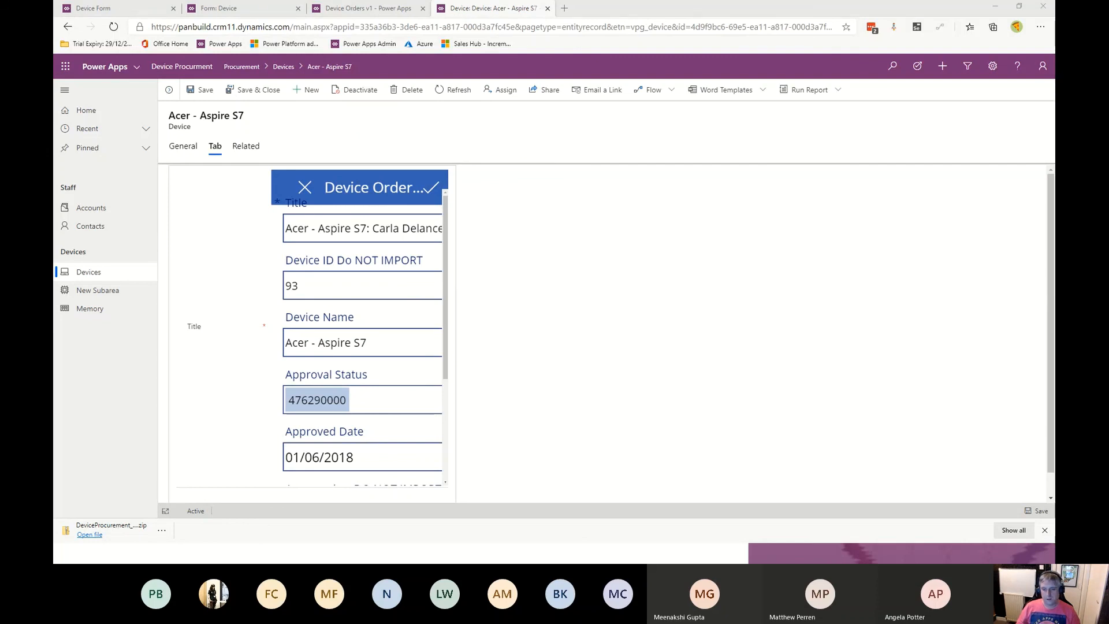
key(alt+Tab)
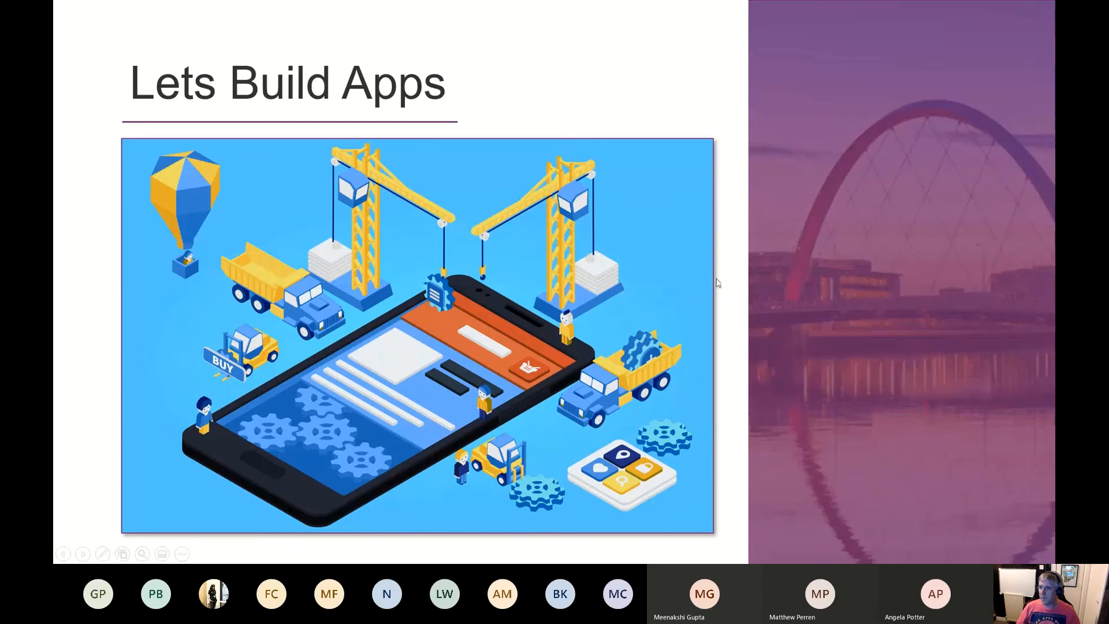
click(742, 262)
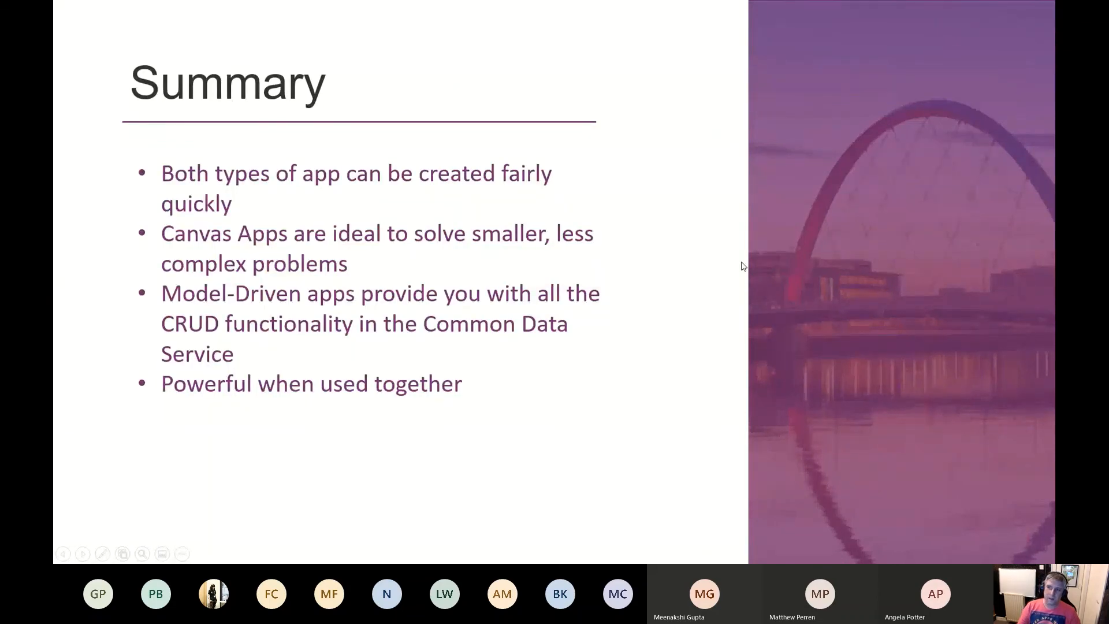